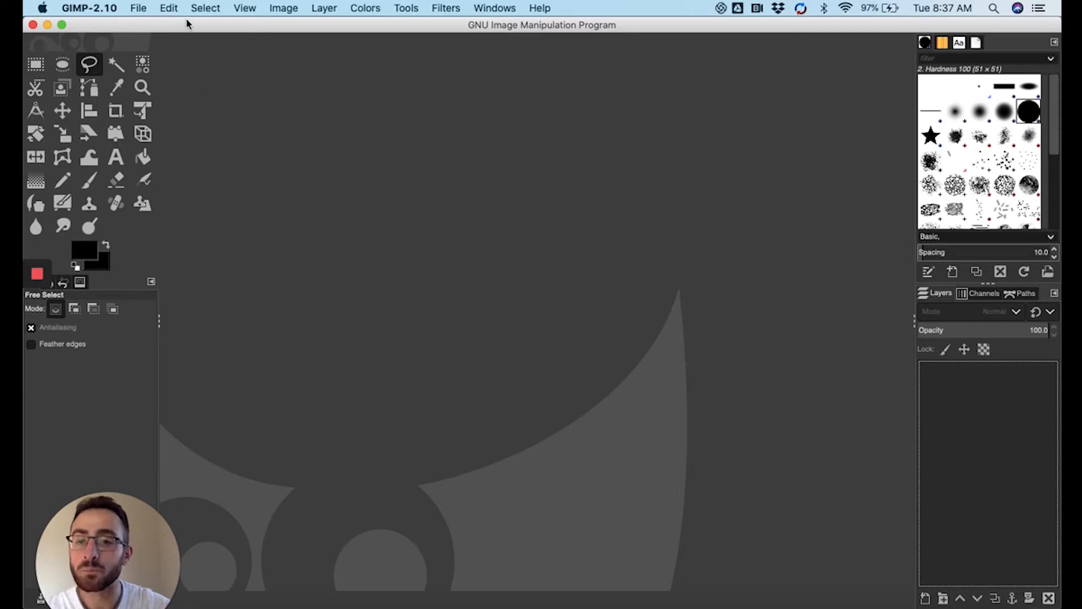
Open IMG_3470.JPG from the Downloads folder, rotating it per its Exif orientation and converting it to the built-in sRGB profile.
{"action": "left_click", "coordinate": [139, 9]}
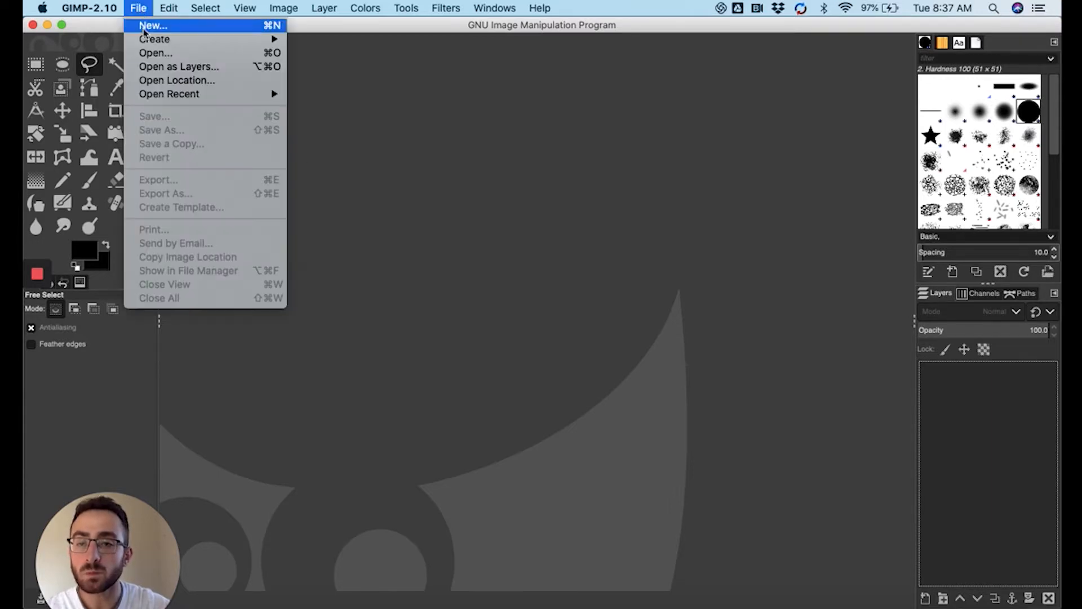
{"action": "left_click", "coordinate": [151, 50]}
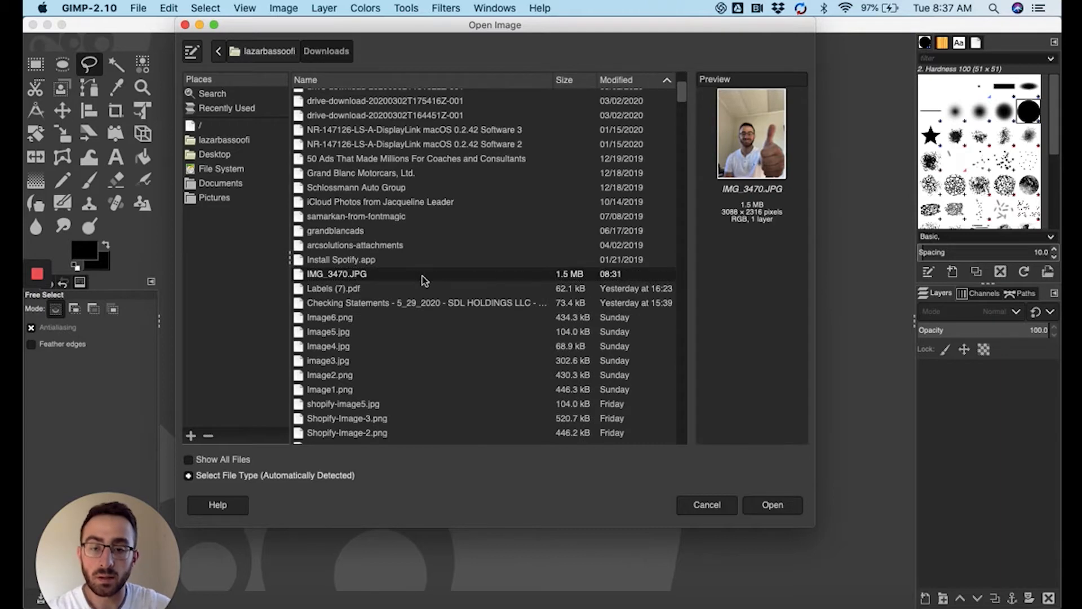
{"action": "double_click", "coordinate": [423, 275]}
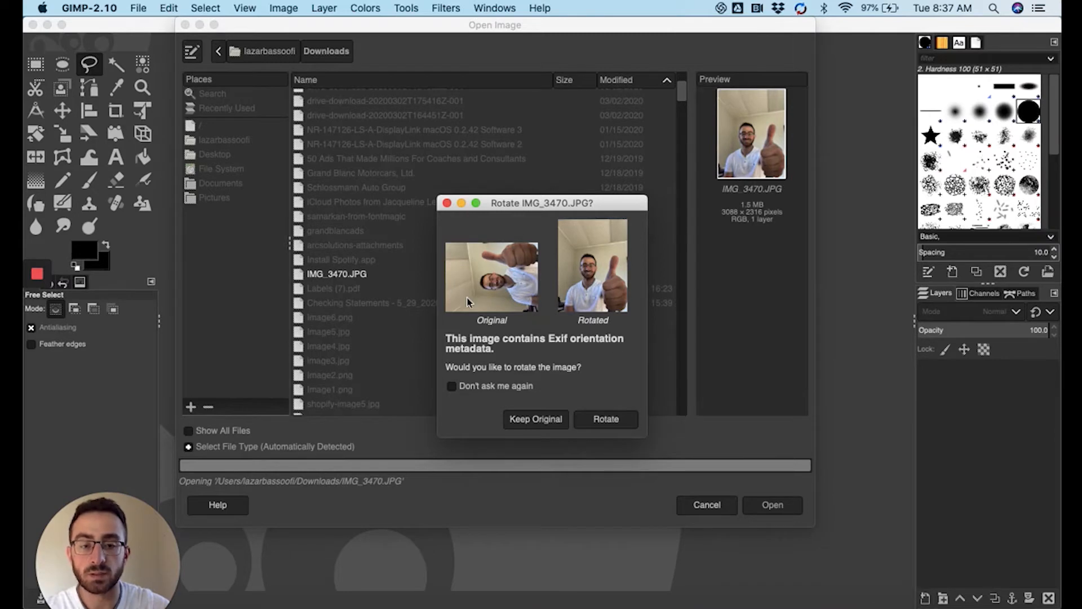
{"action": "left_click", "coordinate": [610, 421]}
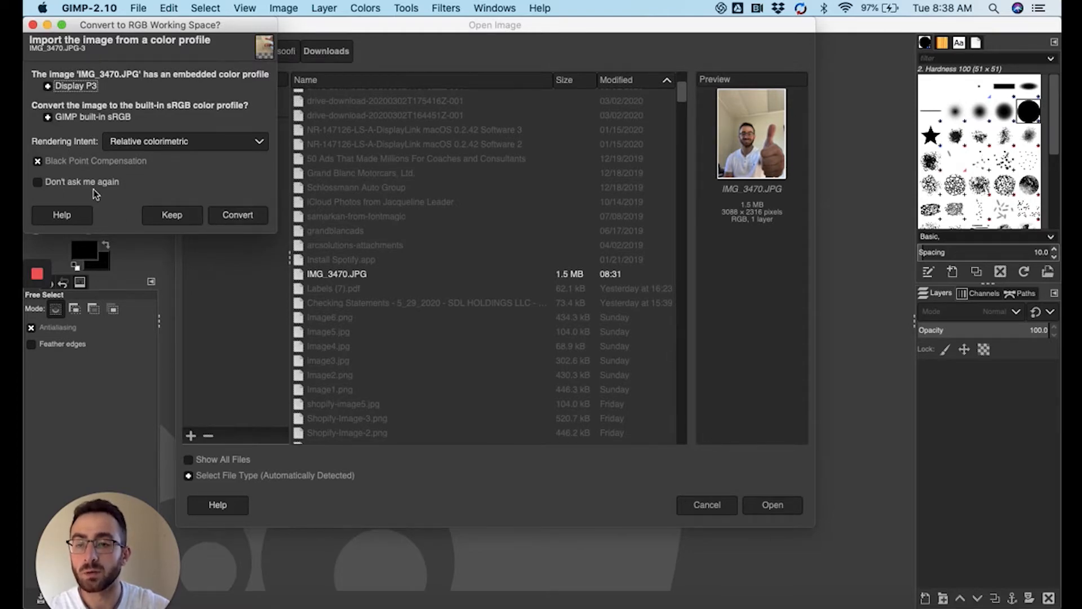
{"action": "left_click", "coordinate": [235, 215]}
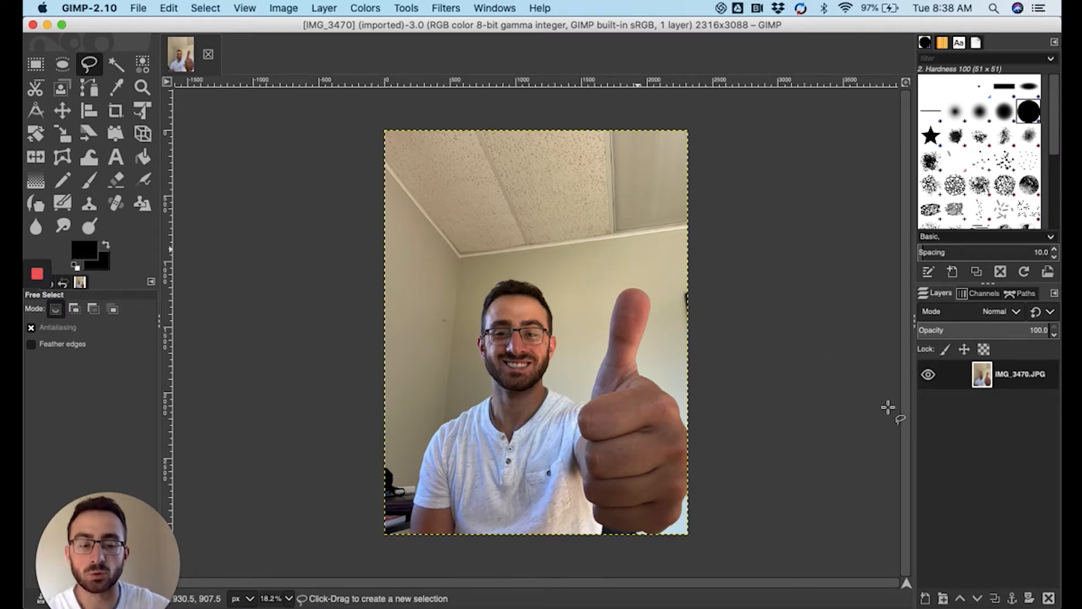
Add an alpha channel to the IMG_3470.JPG layer.
{"action": "right_click", "coordinate": [946, 420]}
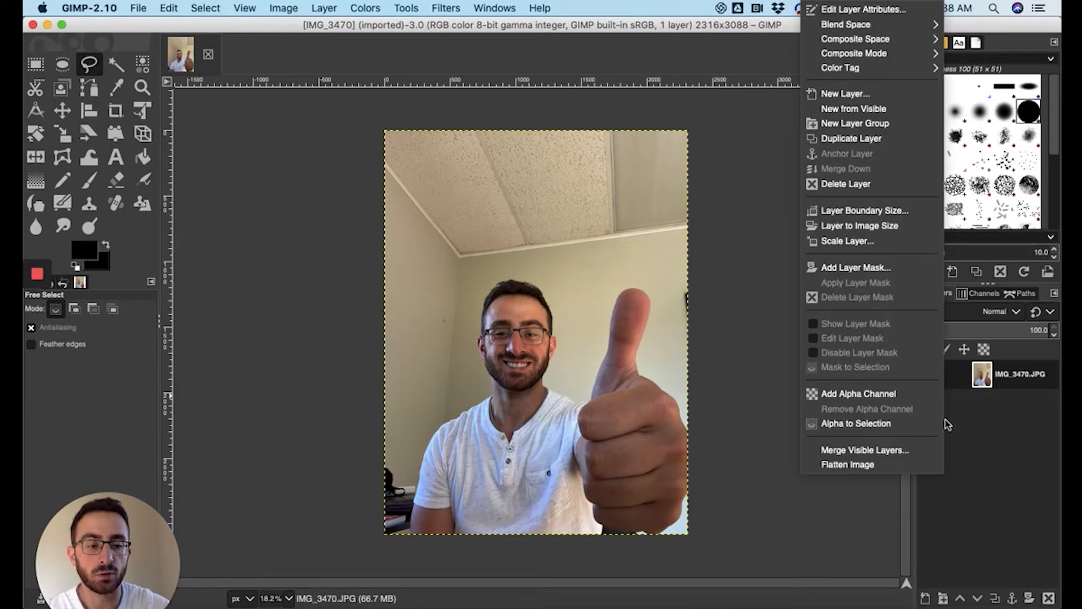
{"action": "left_click", "coordinate": [974, 414]}
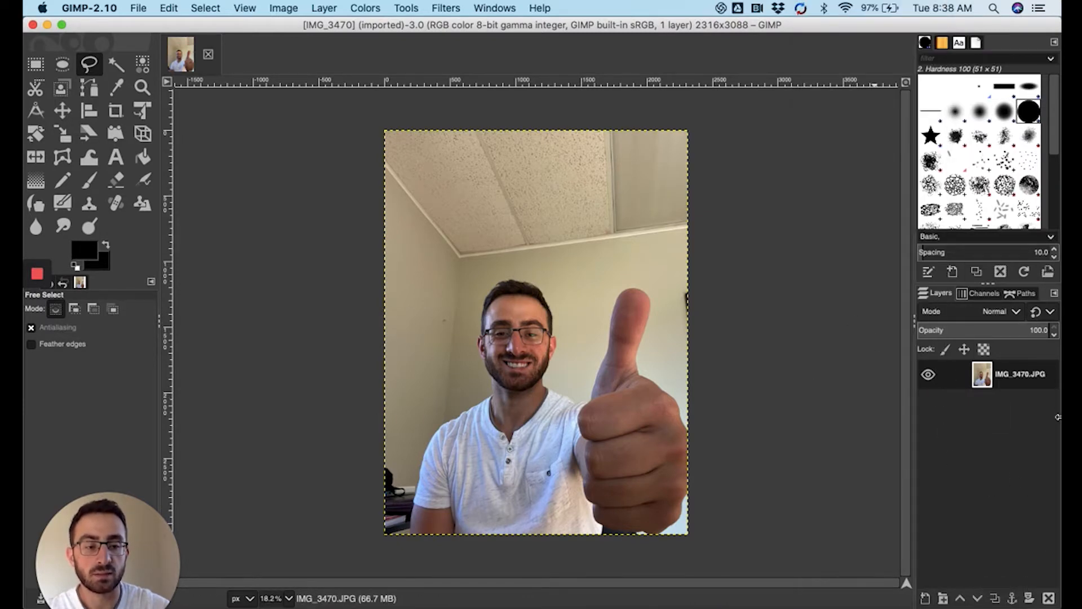
{"action": "right_click", "coordinate": [952, 438]}
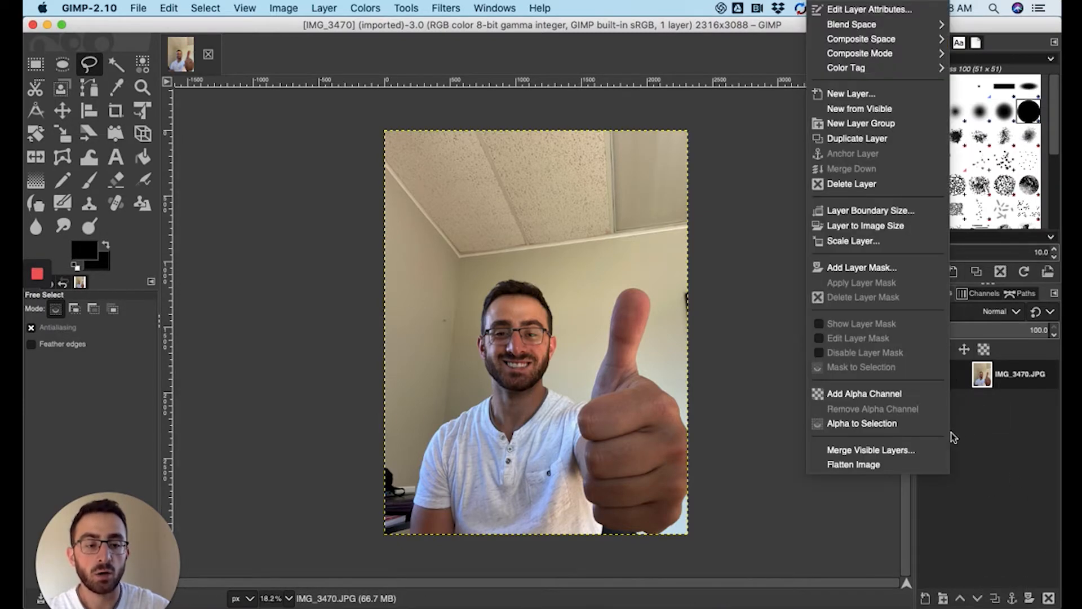
{"action": "left_click", "coordinate": [915, 393]}
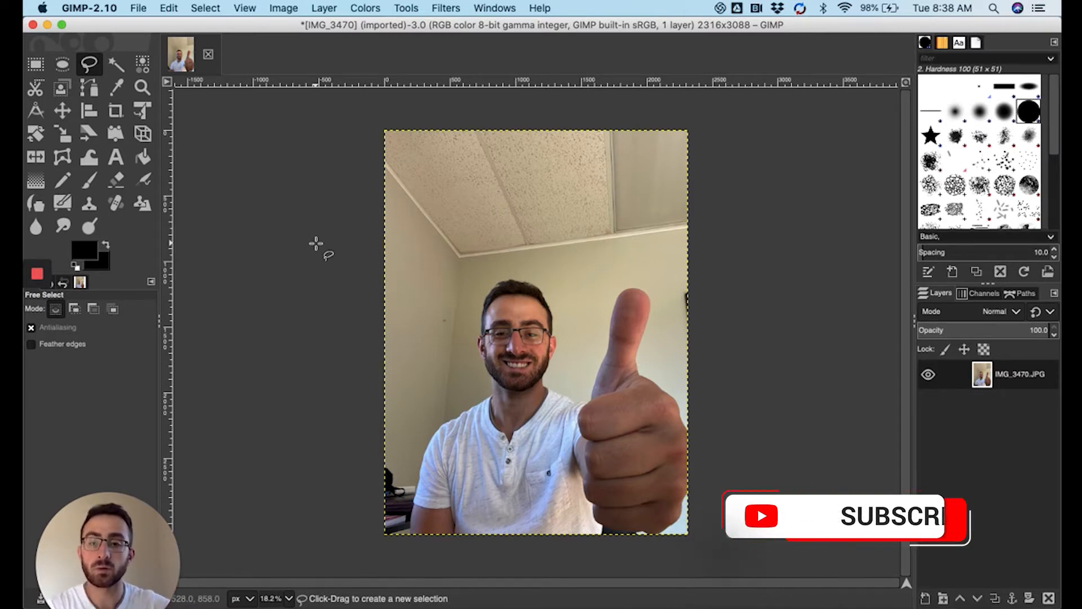
Try selecting the ceiling background with the Fuzzy Select tool at threshold 33.5, and undo that selection.
{"action": "left_click", "coordinate": [116, 68]}
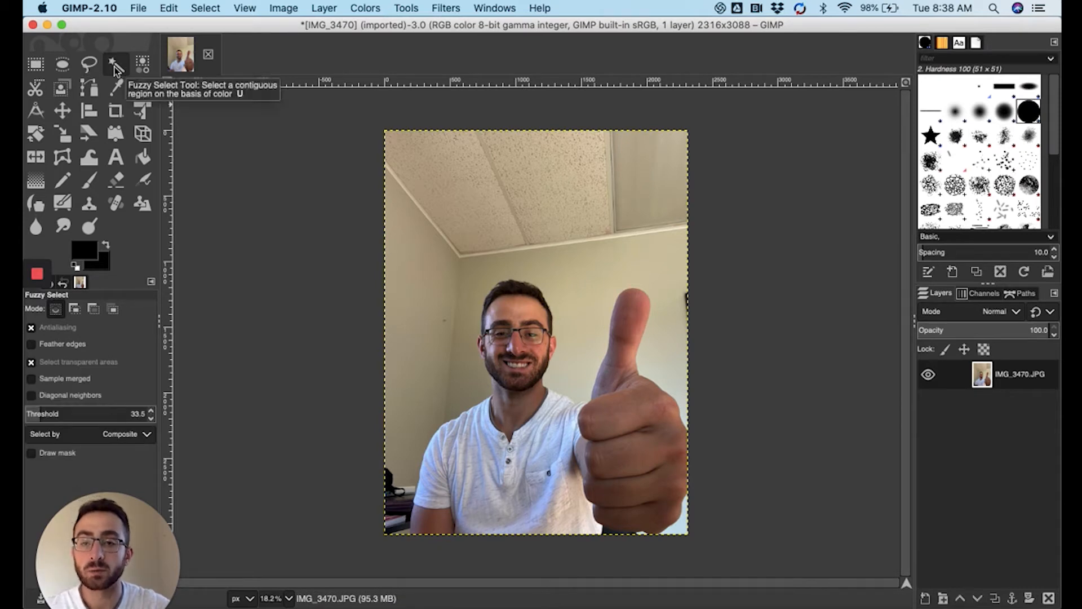
{"action": "left_click", "coordinate": [558, 192]}
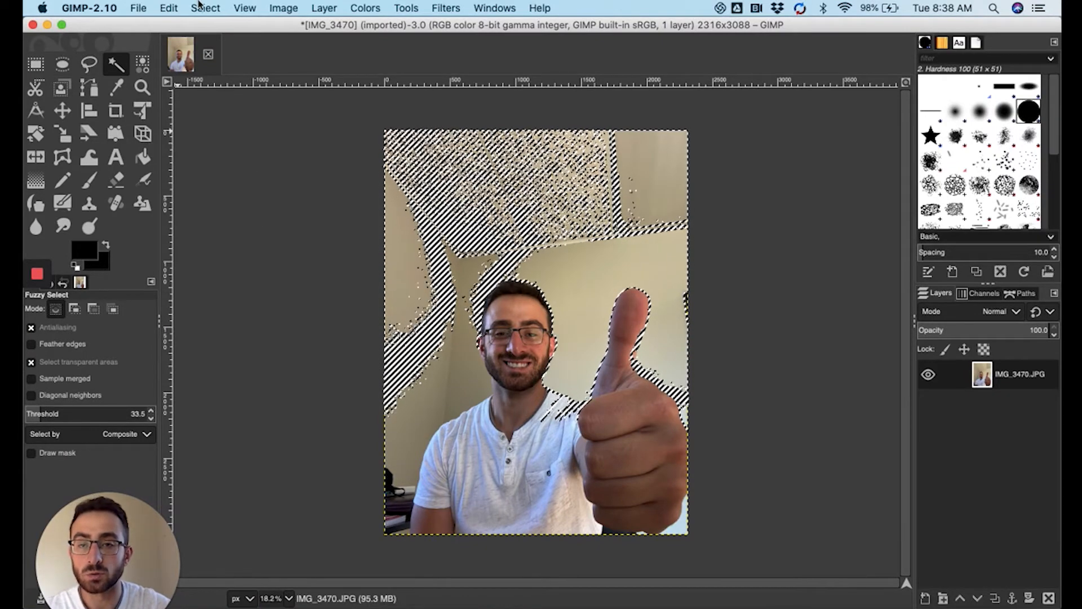
{"action": "left_click", "coordinate": [169, 8]}
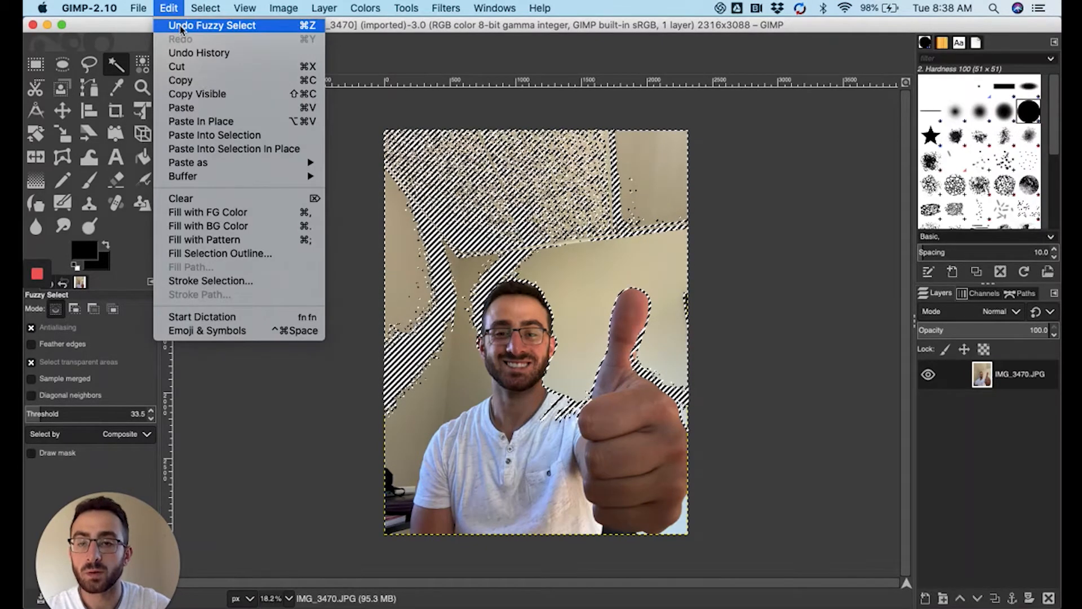
{"action": "left_click", "coordinate": [181, 26]}
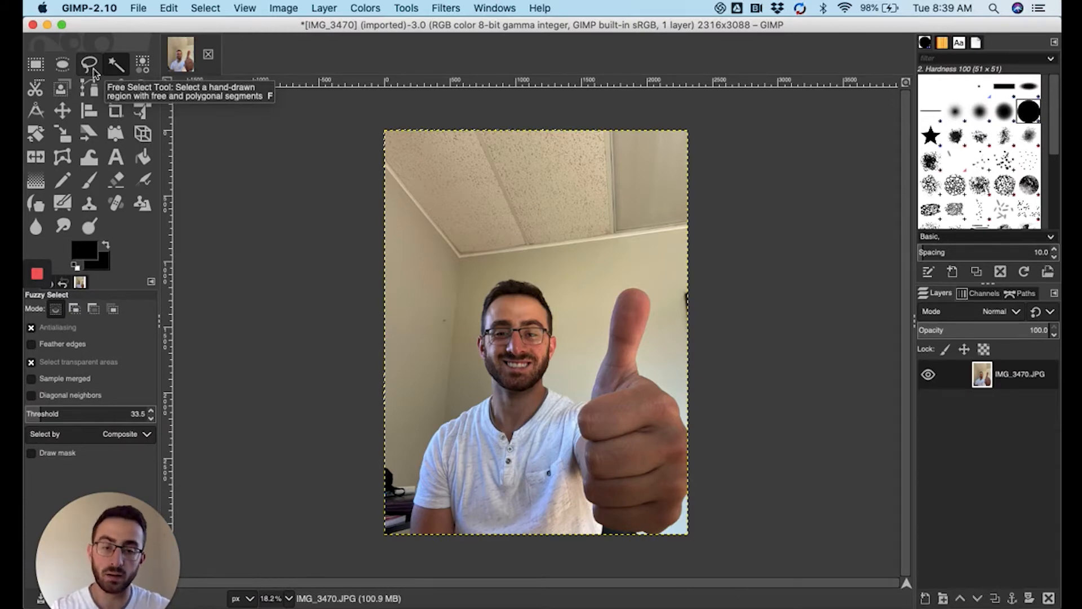
Trace a Free Select outline at 200% zoom from the thumb hand's edge along the shirt shoulder up to the neck.
{"action": "left_click", "coordinate": [244, 11]}
{"action": "mouse_move", "coordinate": [329, 68]}
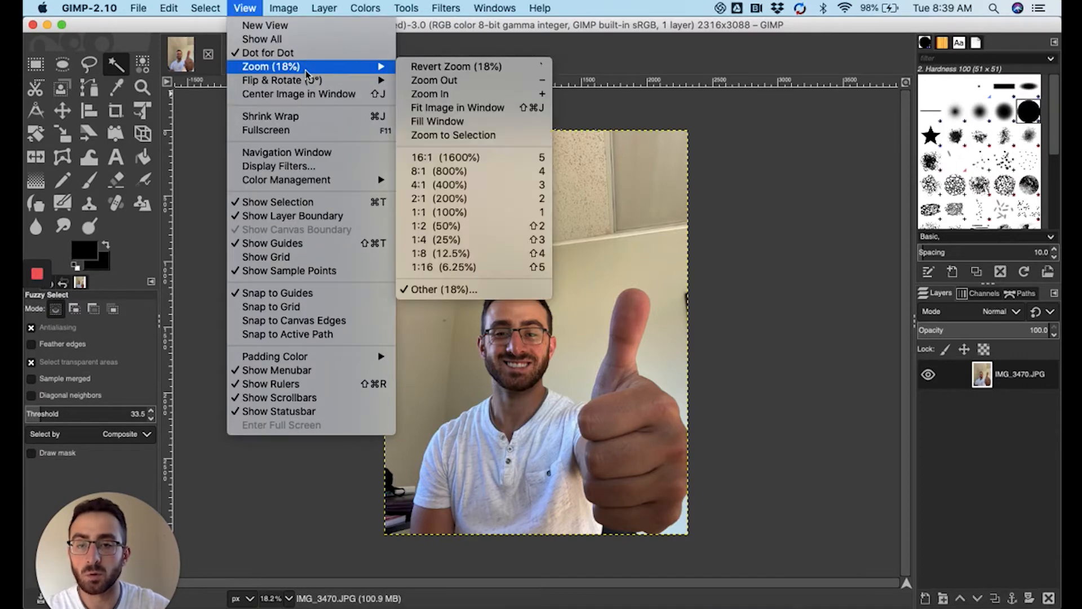
{"action": "left_click", "coordinate": [461, 198]}
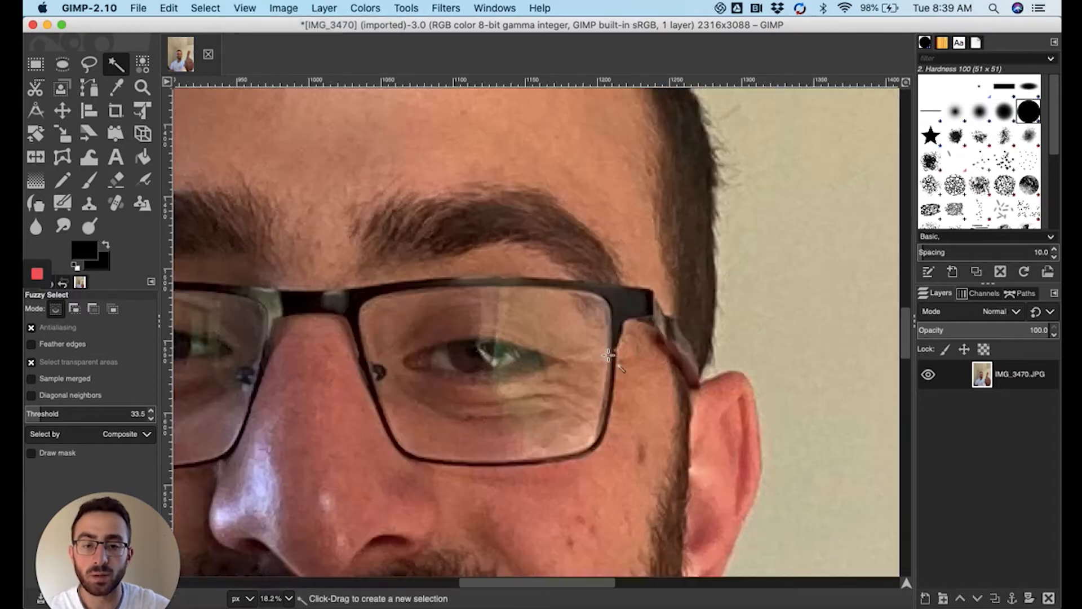
{"action": "scroll", "coordinate": [553, 572], "scroll_direction": "down", "scroll_amount": 3}
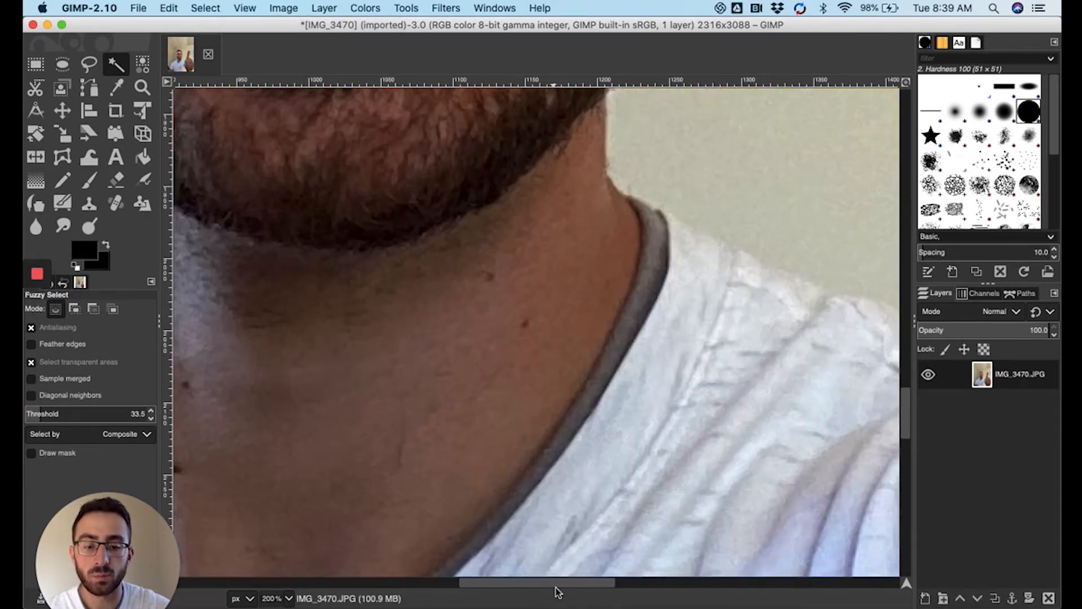
{"action": "scroll", "coordinate": [556, 586], "scroll_direction": "right", "scroll_amount": 5}
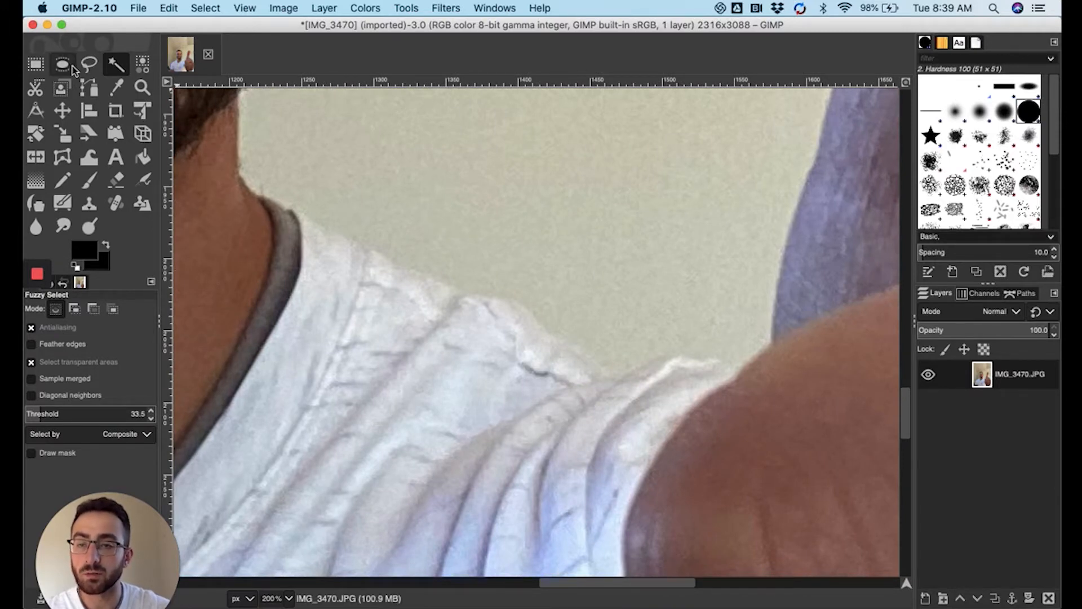
{"action": "left_click", "coordinate": [88, 64]}
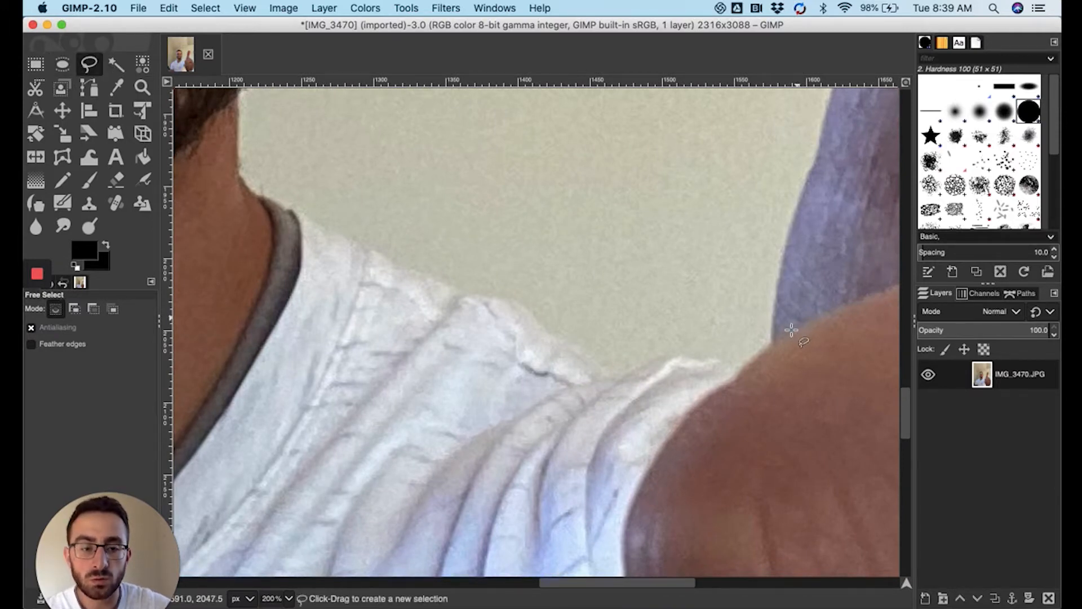
{"action": "left_click", "coordinate": [772, 343]}
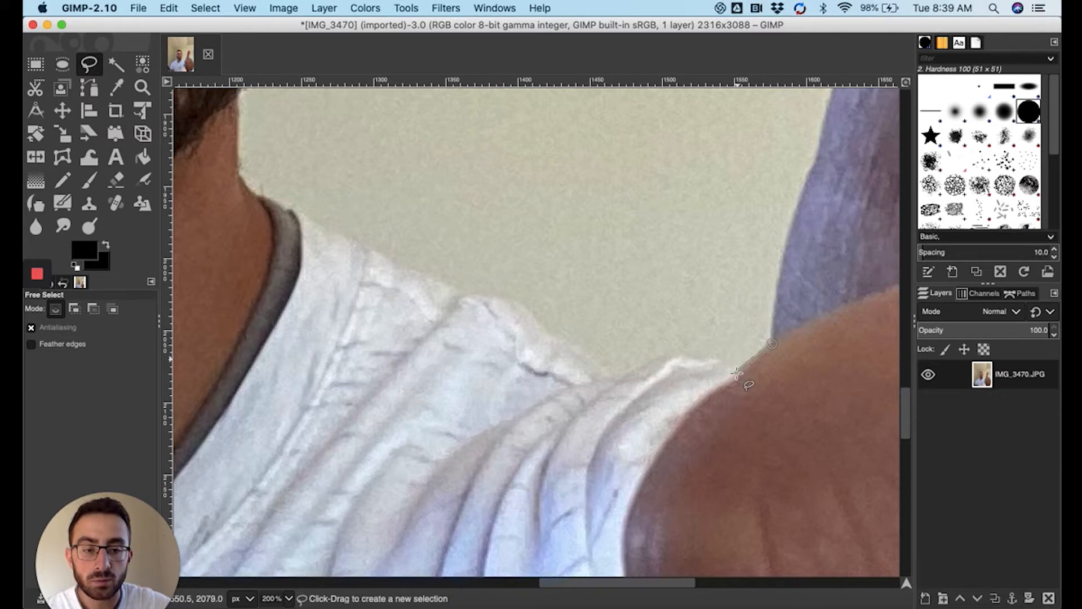
{"action": "left_click", "coordinate": [738, 373]}
{"action": "left_click", "coordinate": [722, 361]}
{"action": "left_click", "coordinate": [713, 357]}
{"action": "left_click", "coordinate": [697, 361]}
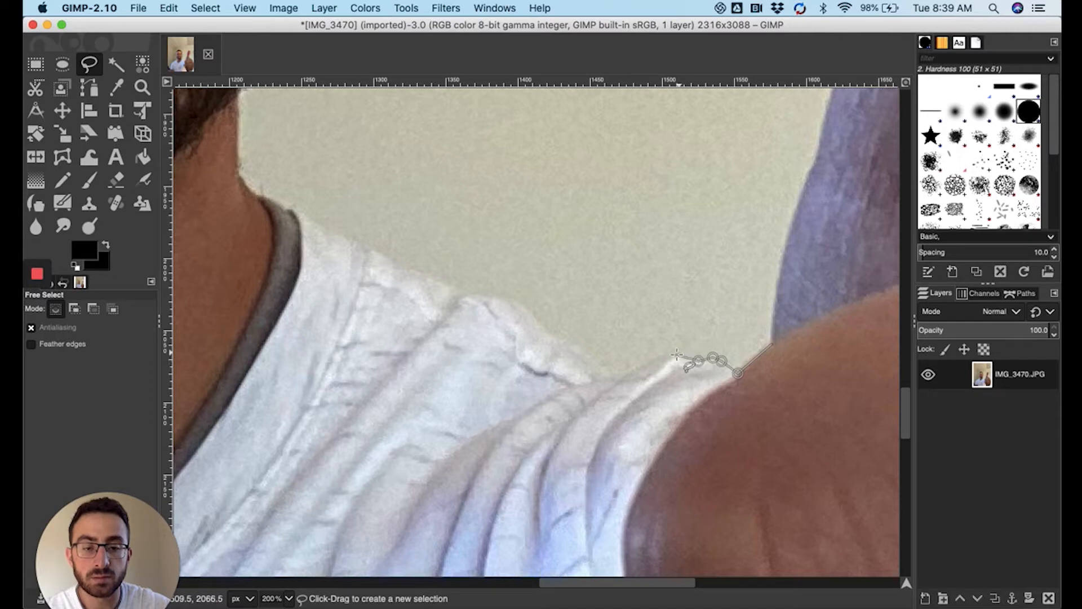
{"action": "left_click", "coordinate": [677, 353]}
{"action": "left_click", "coordinate": [660, 354]}
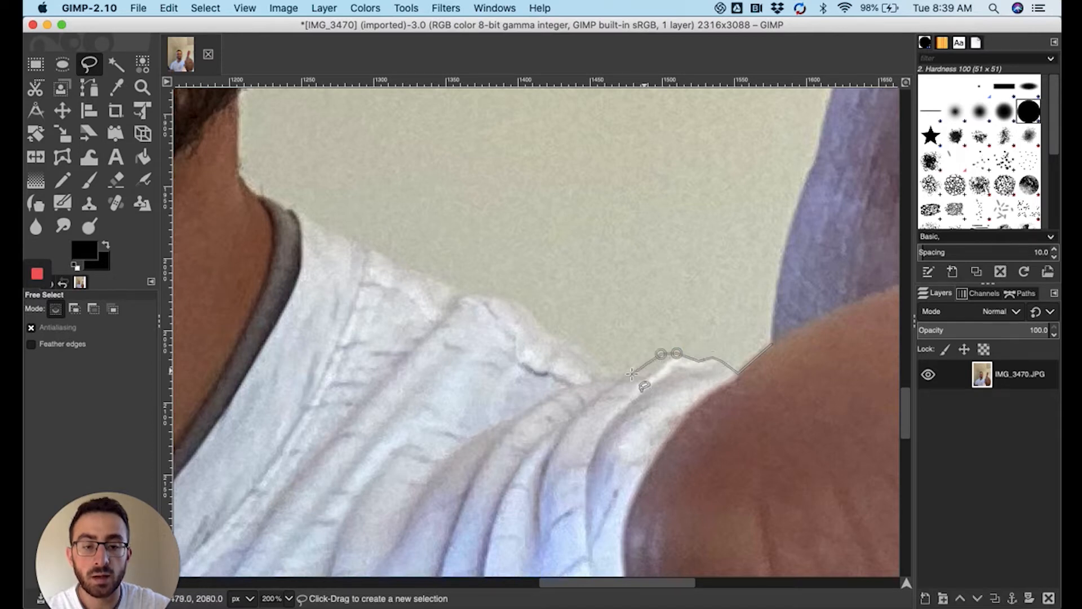
{"action": "left_click", "coordinate": [632, 374]}
{"action": "left_click", "coordinate": [623, 382]}
{"action": "left_click", "coordinate": [589, 382]}
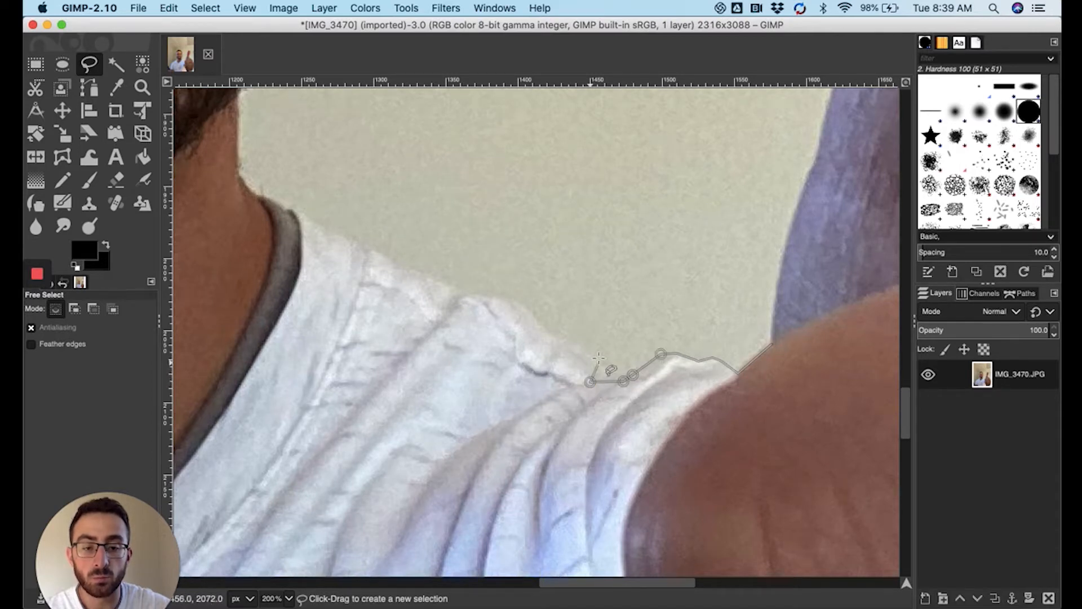
{"action": "left_click", "coordinate": [590, 356]}
{"action": "left_click", "coordinate": [574, 343]}
{"action": "left_click", "coordinate": [550, 339]}
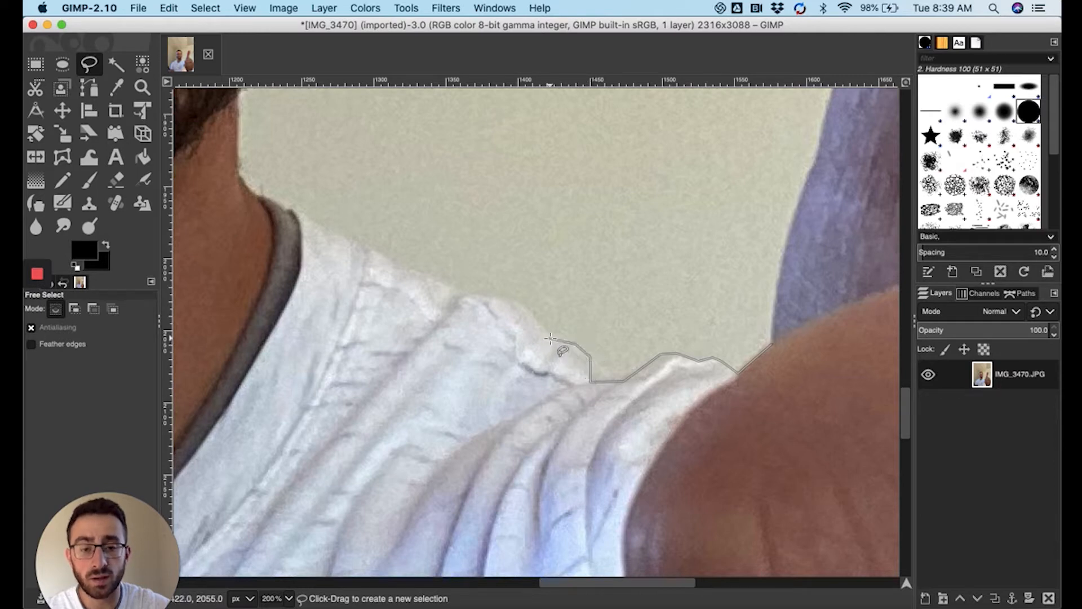
{"action": "left_click", "coordinate": [524, 305]}
{"action": "left_click", "coordinate": [507, 293]}
{"action": "left_click", "coordinate": [477, 293]}
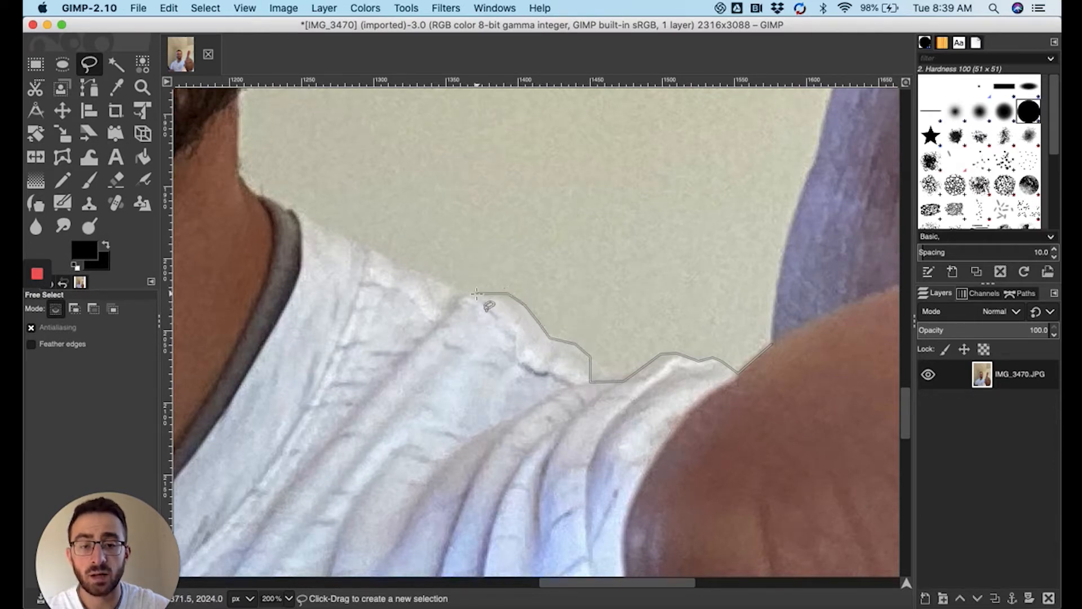
{"action": "left_click", "coordinate": [402, 265]}
{"action": "left_click", "coordinate": [368, 250]}
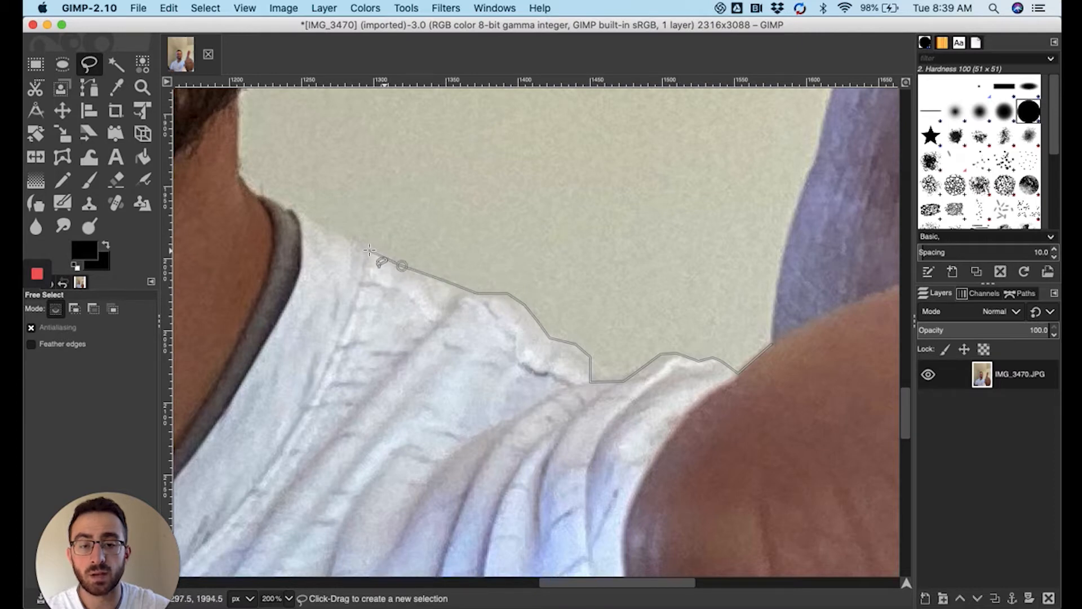
{"action": "left_click", "coordinate": [327, 231]}
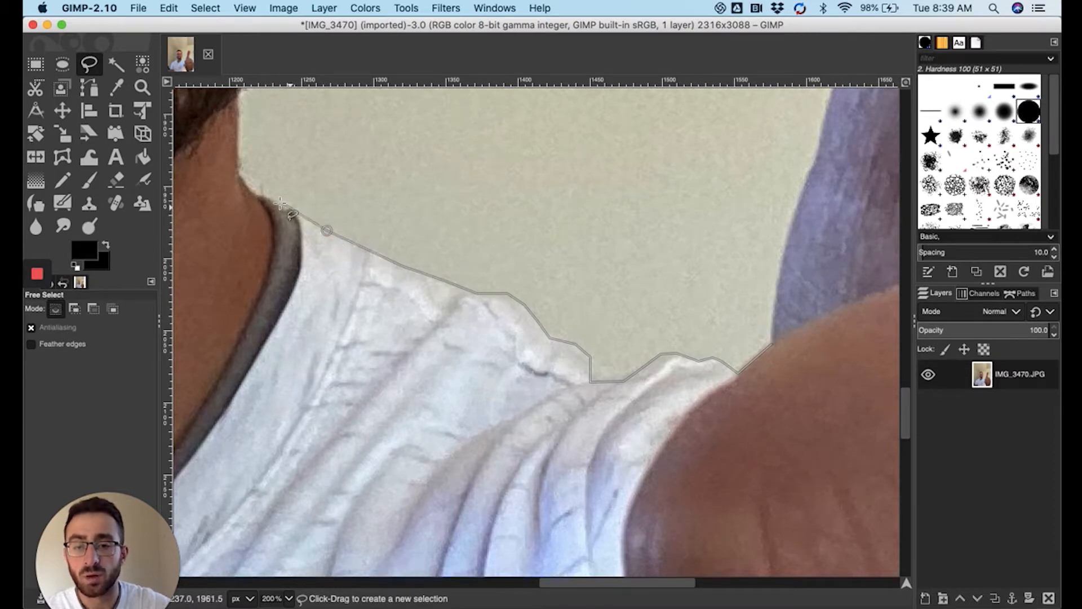
{"action": "left_click", "coordinate": [273, 202]}
{"action": "left_click", "coordinate": [256, 193]}
{"action": "left_click", "coordinate": [238, 175]}
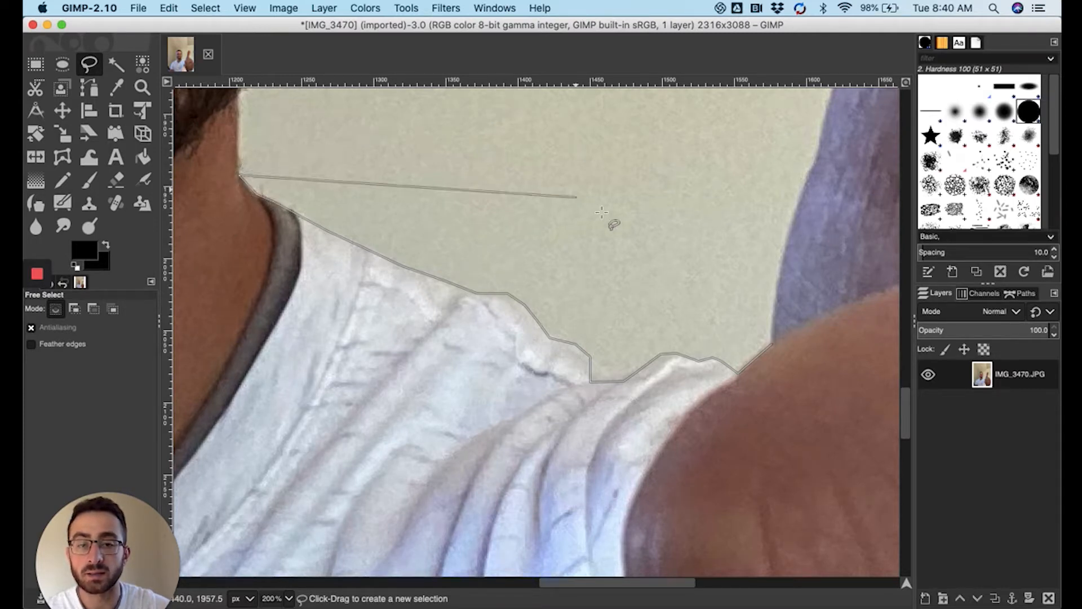
Close the Free Select outline across the wall back to its starting point and commit it as a selection.
{"action": "left_click", "coordinate": [481, 173]}
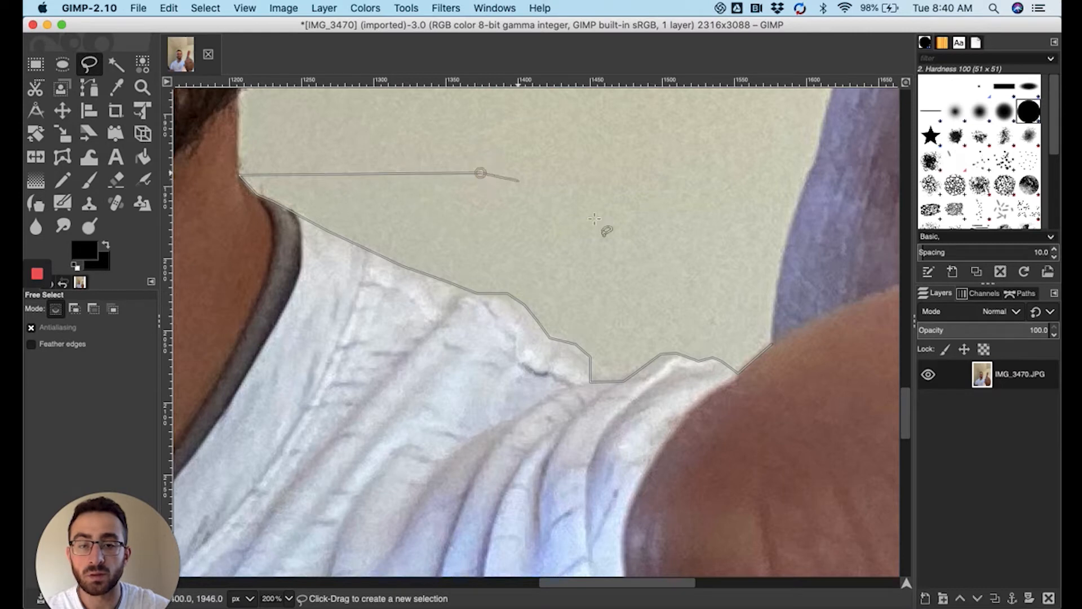
{"action": "left_click", "coordinate": [770, 345]}
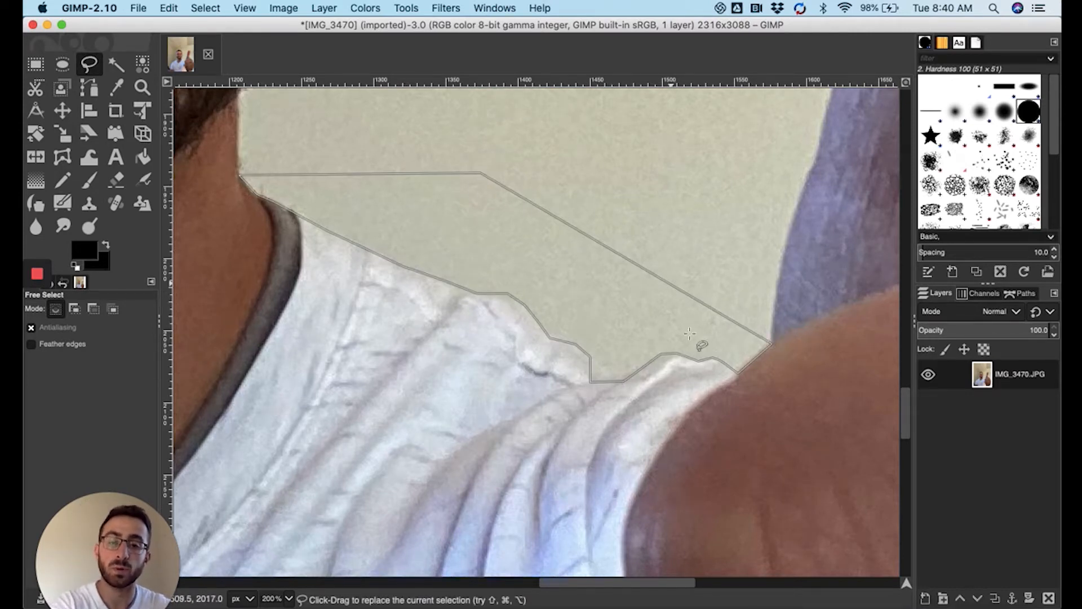
{"action": "key", "text": "Return"}
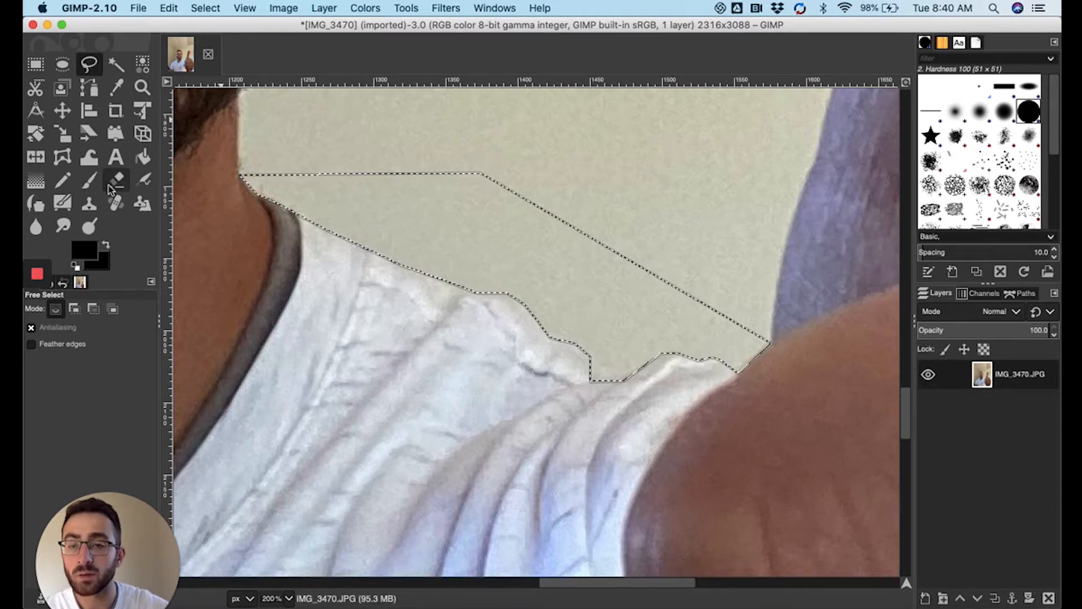
Erase the selected wall patch above the shoulder to transparency with the Eraser tool, working at 18.18% zoom.
{"action": "left_click", "coordinate": [242, 8]}
{"action": "mouse_move", "coordinate": [278, 65]}
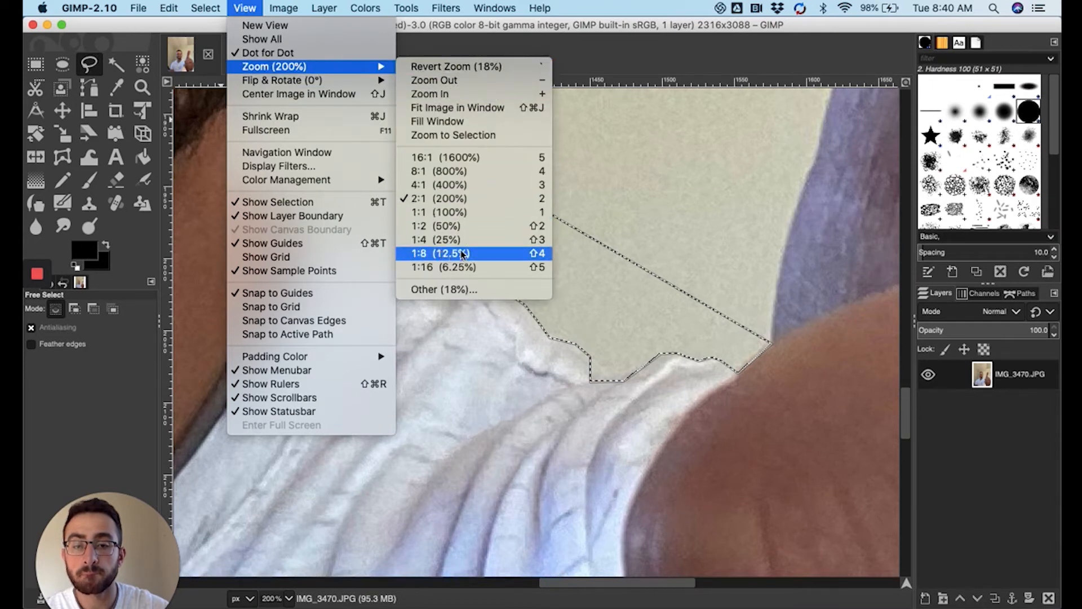
{"action": "left_click", "coordinate": [474, 290]}
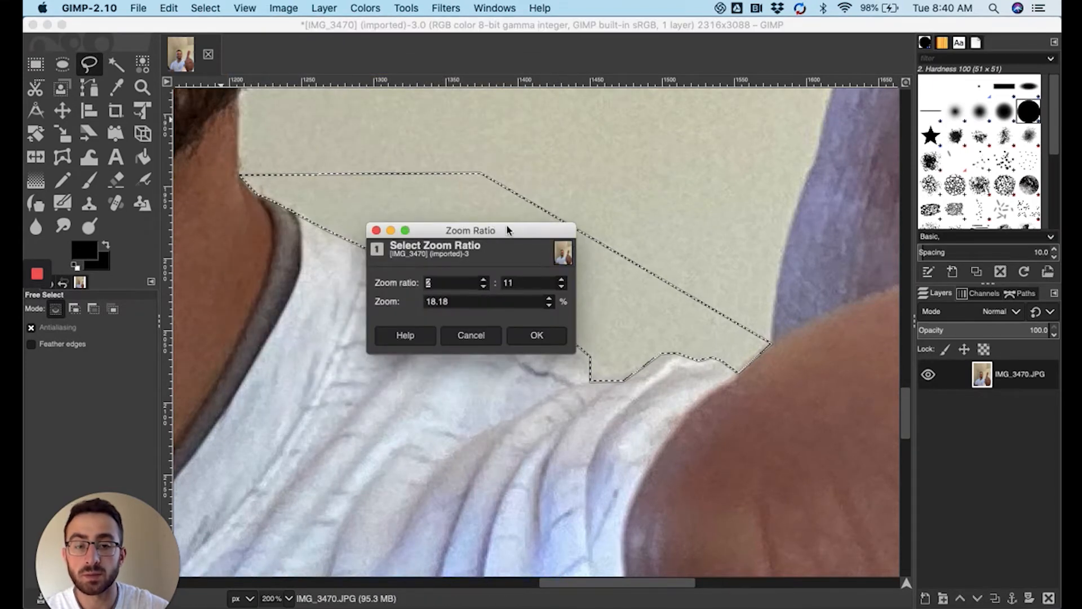
{"action": "left_click", "coordinate": [536, 335]}
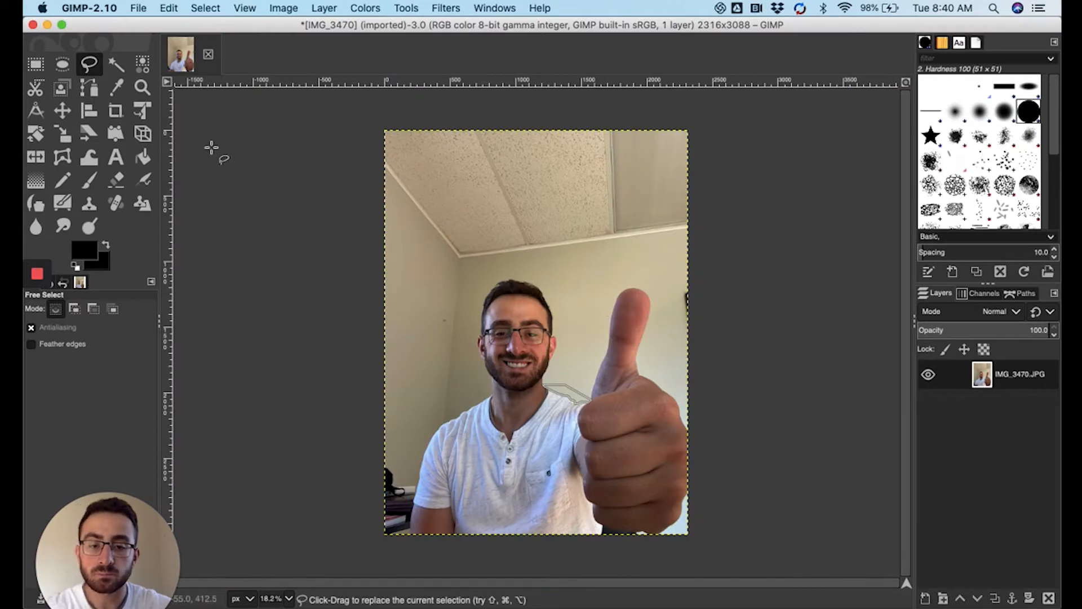
{"action": "left_click", "coordinate": [117, 184]}
{"action": "left_click", "coordinate": [545, 389]}
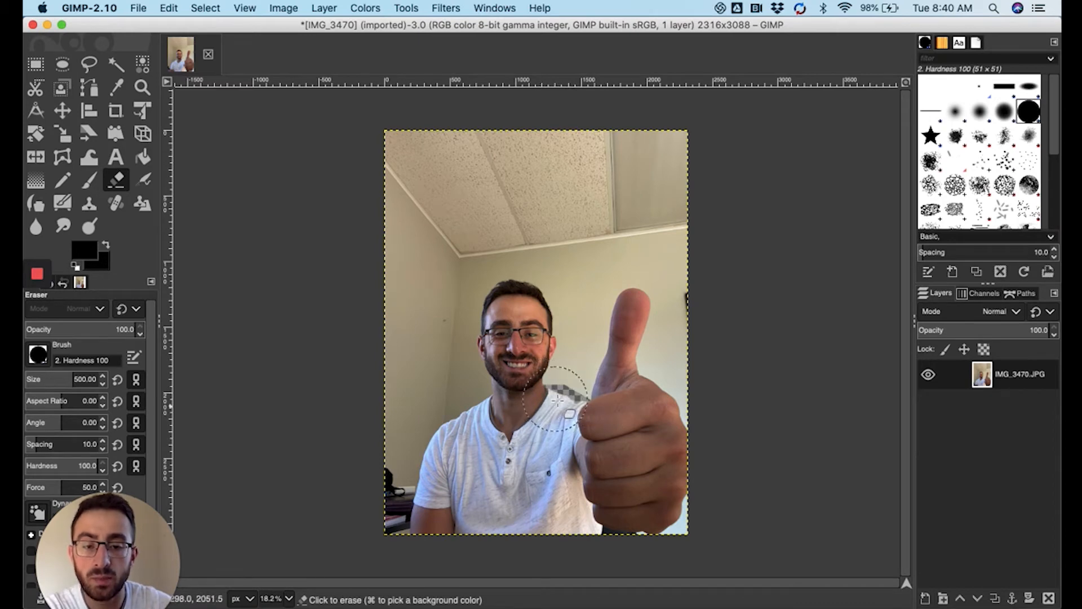
{"action": "left_click_drag", "start_coordinate": [596, 395], "coordinate": [564, 390]}
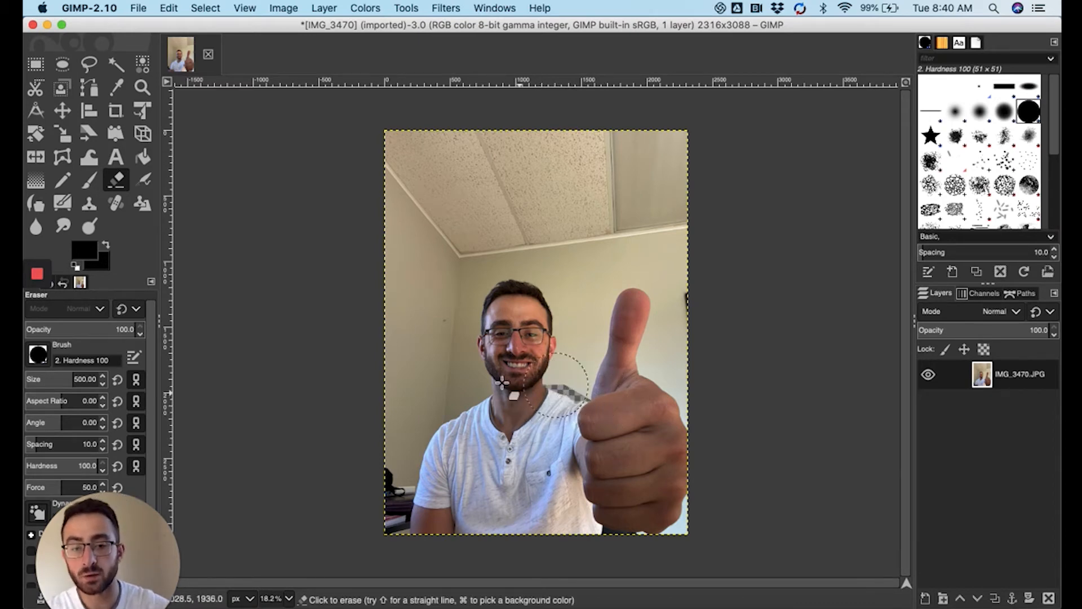
Select the ceiling and adjoining wall with the Fuzzy Select tool and erase the selected areas to transparency with the Eraser tool.
{"action": "left_click", "coordinate": [116, 65]}
{"action": "left_click", "coordinate": [588, 270]}
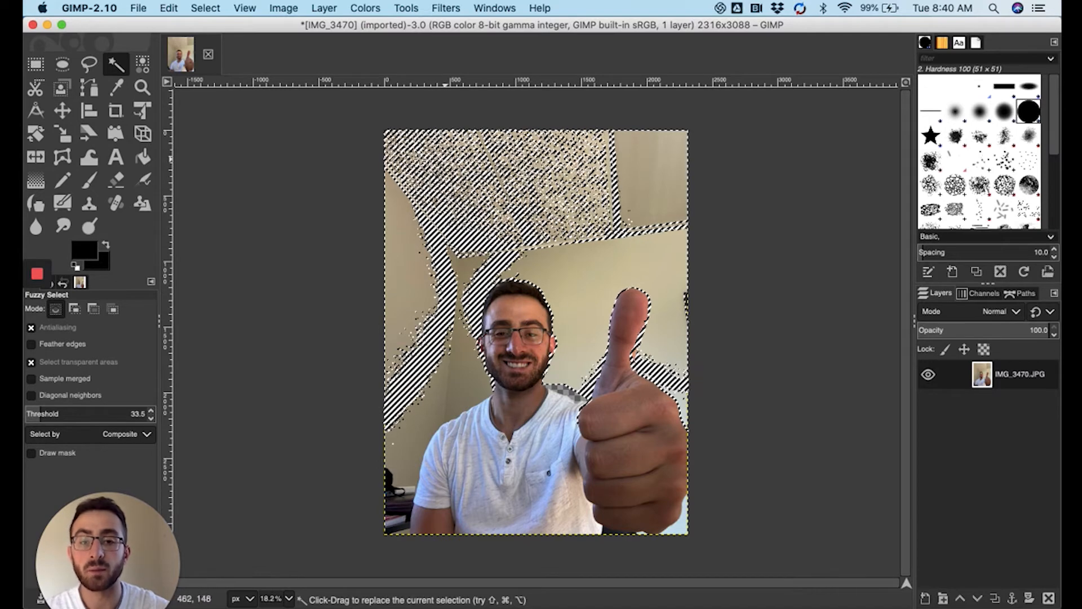
{"action": "left_click", "coordinate": [116, 179]}
{"action": "left_click", "coordinate": [409, 141]}
{"action": "left_click", "coordinate": [618, 113], "text": "shift"}
{"action": "mouse_move", "coordinate": [507, 151]}
{"action": "left_mouse_down"}
{"action": "mouse_move", "coordinate": [464, 187]}
{"action": "mouse_move", "coordinate": [500, 180]}
{"action": "mouse_move", "coordinate": [415, 202]}
{"action": "mouse_move", "coordinate": [392, 176]}
{"action": "mouse_move", "coordinate": [423, 230]}
{"action": "mouse_move", "coordinate": [460, 234]}
{"action": "mouse_move", "coordinate": [629, 187]}
{"action": "mouse_move", "coordinate": [628, 177]}
{"action": "mouse_move", "coordinate": [431, 255]}
{"action": "mouse_move", "coordinate": [432, 304]}
{"action": "mouse_move", "coordinate": [403, 375]}
{"action": "left_mouse_up"}
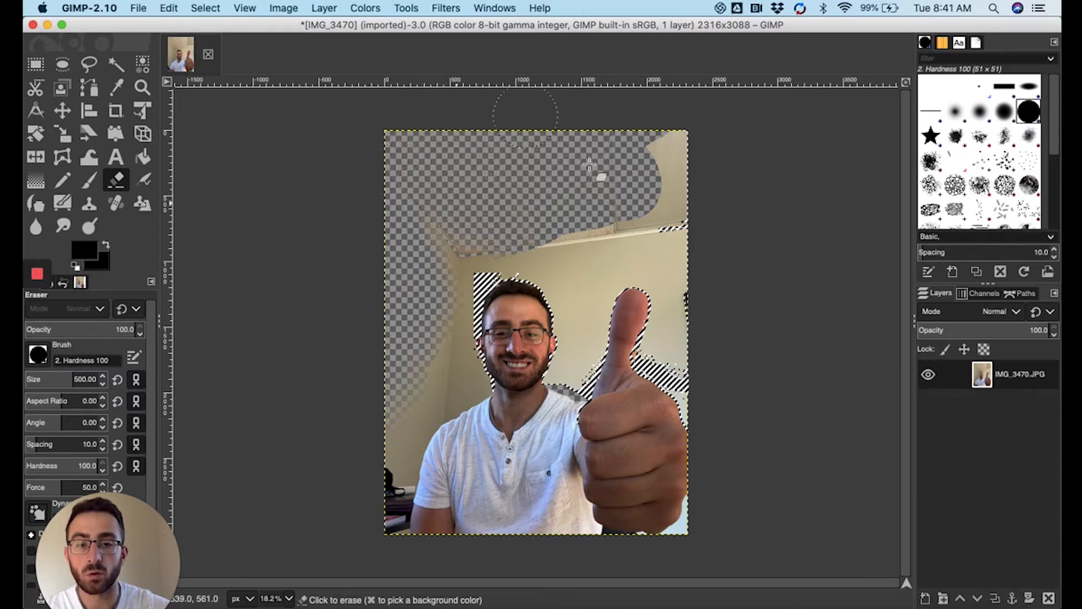
{"action": "key", "text": "super+z"}
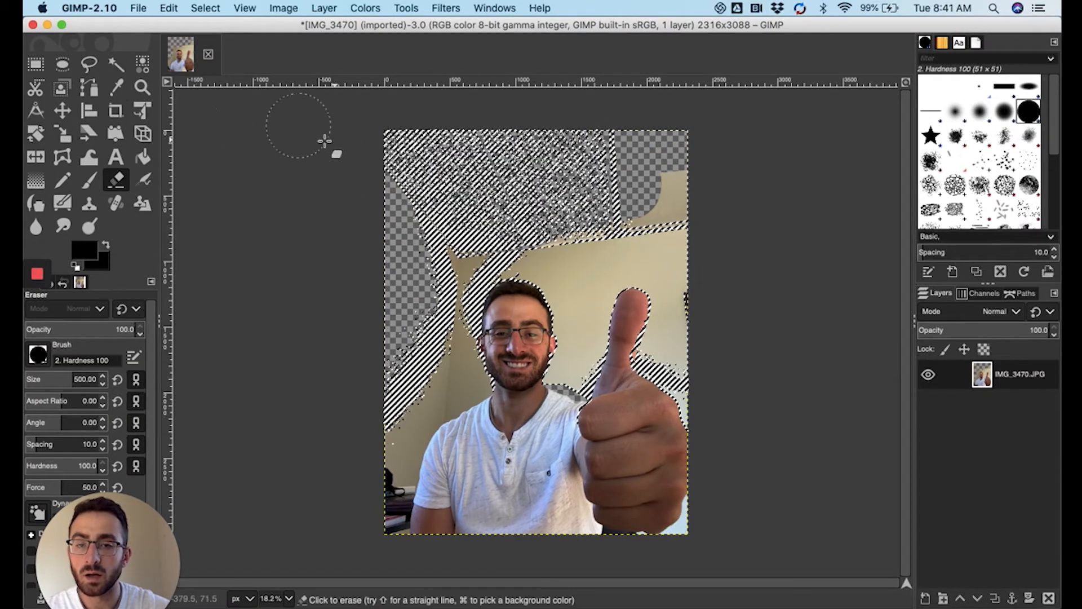
Trace a Free Select outline at 200% zoom from where the hand meets the shirt up along the inner edge of the thumb.
{"action": "left_click", "coordinate": [247, 7]}
{"action": "mouse_move", "coordinate": [276, 67]}
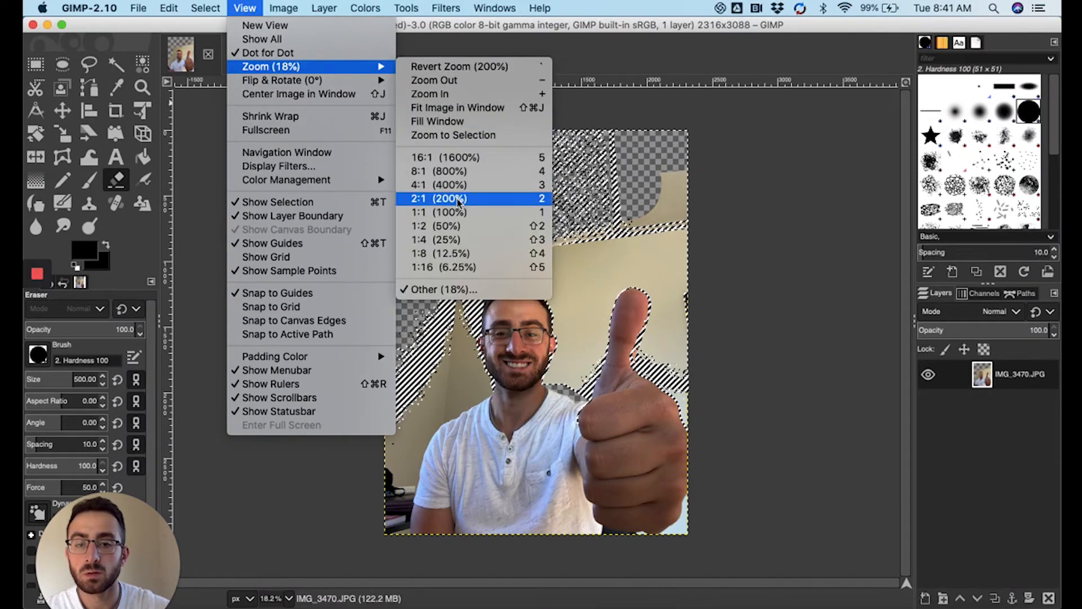
{"action": "left_click", "coordinate": [498, 198]}
{"action": "scroll", "coordinate": [551, 571], "scroll_direction": "down", "scroll_amount": 10}
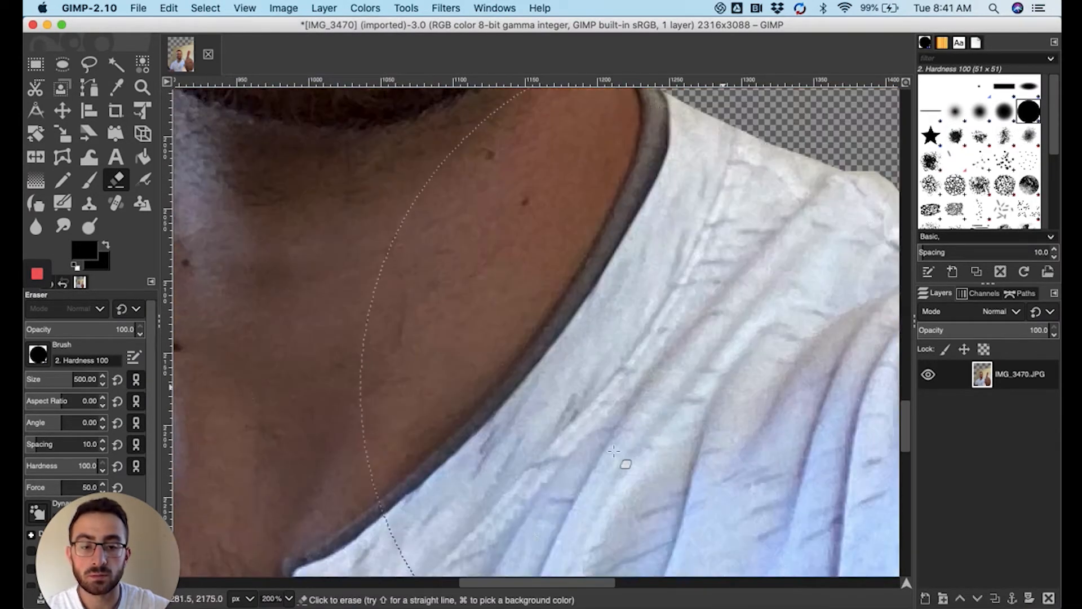
{"action": "scroll", "coordinate": [735, 541], "scroll_direction": "right", "scroll_amount": 15}
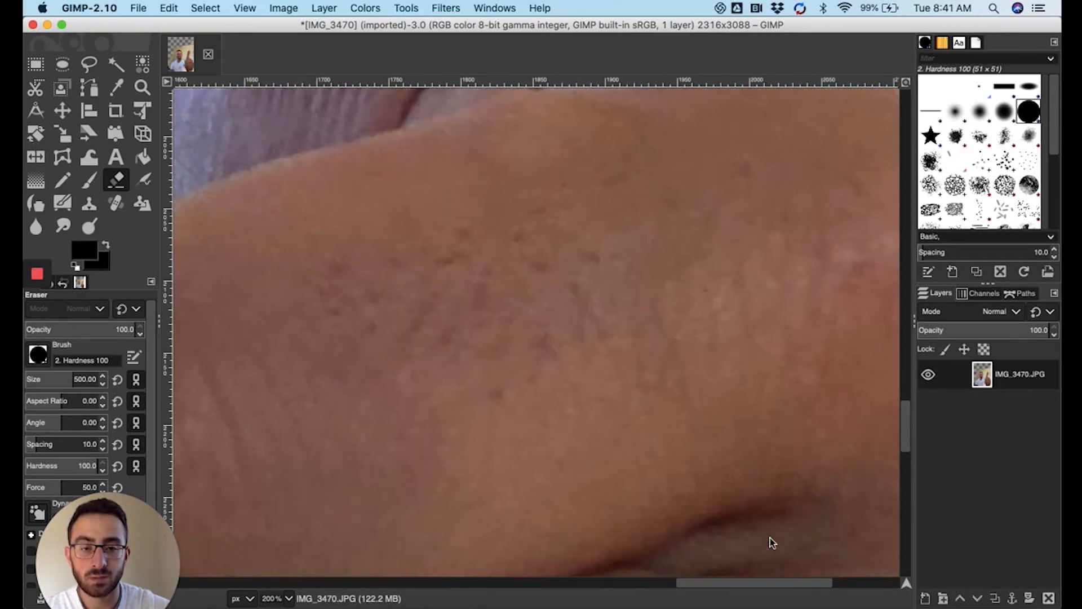
{"action": "scroll", "coordinate": [717, 386], "scroll_direction": "up", "scroll_amount": 8}
{"action": "scroll", "coordinate": [652, 399], "scroll_direction": "down", "scroll_amount": 3}
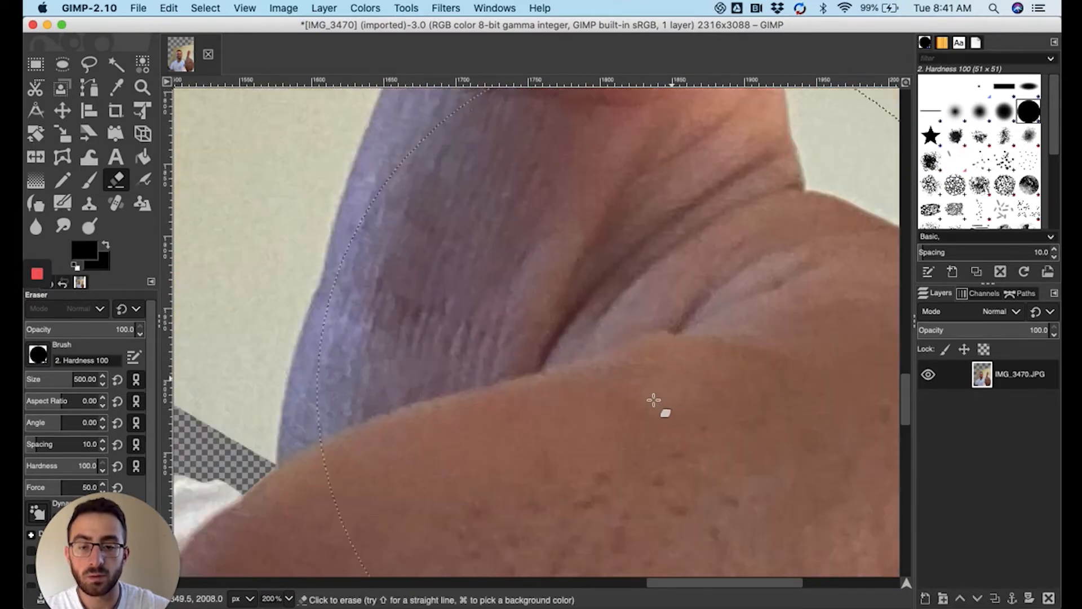
{"action": "scroll", "coordinate": [662, 580], "scroll_direction": "left", "scroll_amount": 5}
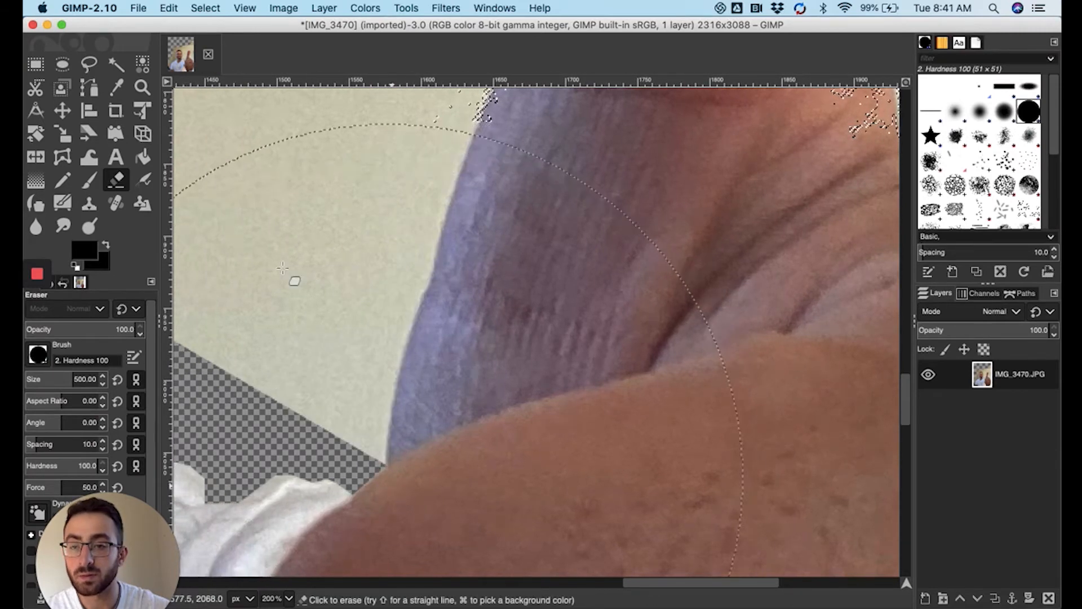
{"action": "left_click", "coordinate": [96, 66]}
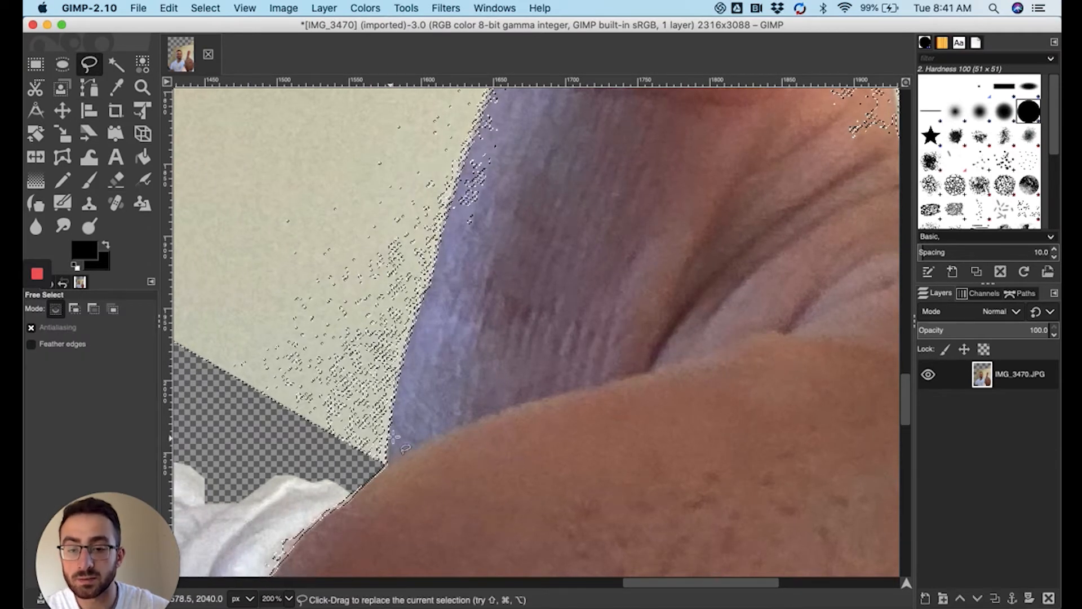
{"action": "left_click", "coordinate": [386, 467]}
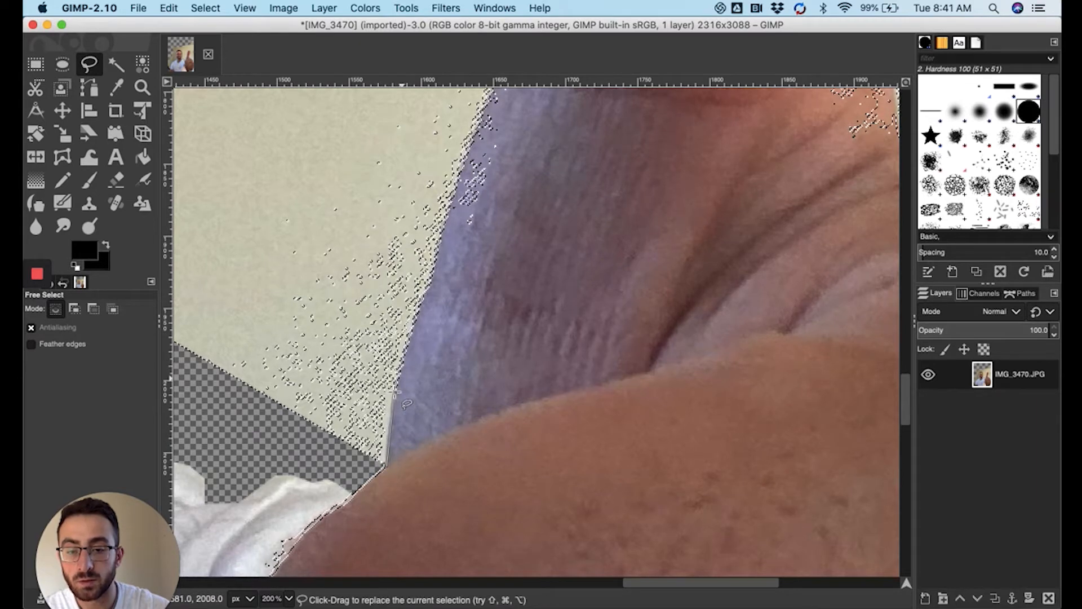
{"action": "left_click", "coordinate": [436, 266]}
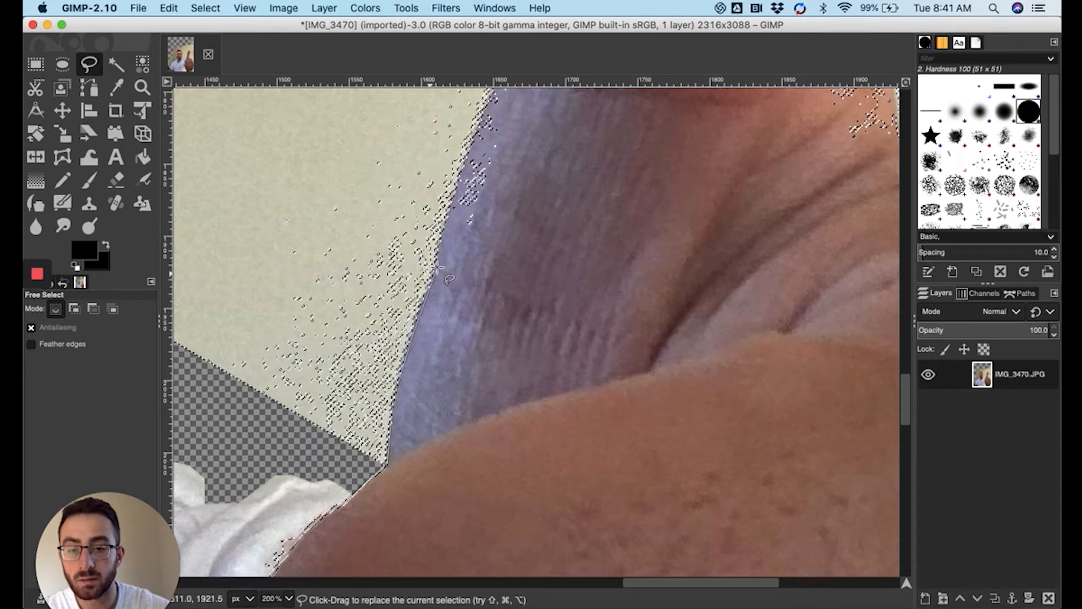
{"action": "left_click", "coordinate": [465, 160]}
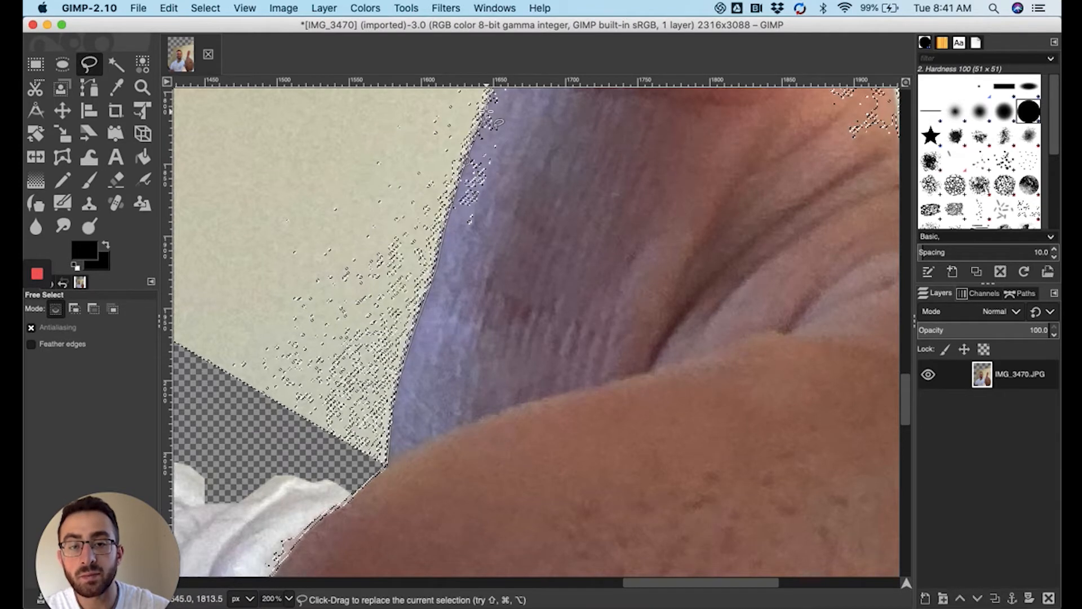
{"action": "scroll", "coordinate": [491, 110], "scroll_direction": "up", "scroll_amount": 3}
{"action": "scroll", "coordinate": [490, 110], "scroll_direction": "up", "scroll_amount": 6}
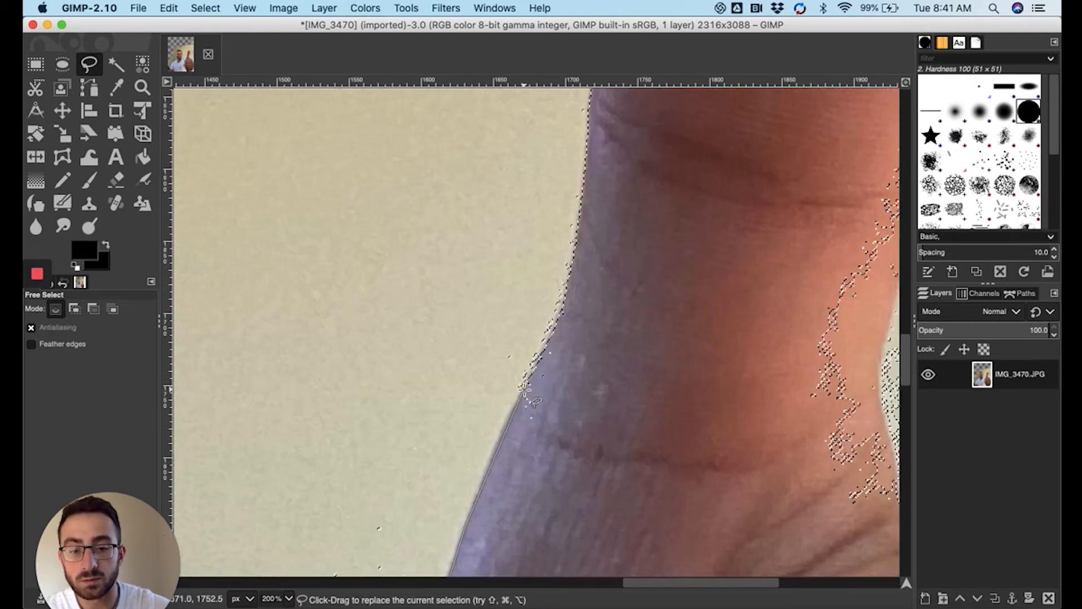
{"action": "left_click", "coordinate": [565, 292]}
{"action": "left_click", "coordinate": [585, 195]}
Close the Free Select outline across the wall and the transparent patch back to its starting point and commit it as a selection.
{"action": "left_click", "coordinate": [319, 213]}
{"action": "scroll", "coordinate": [284, 496], "scroll_direction": "down", "scroll_amount": 3}
{"action": "left_click", "coordinate": [246, 468]}
{"action": "scroll", "coordinate": [247, 467], "scroll_direction": "down", "scroll_amount": 8}
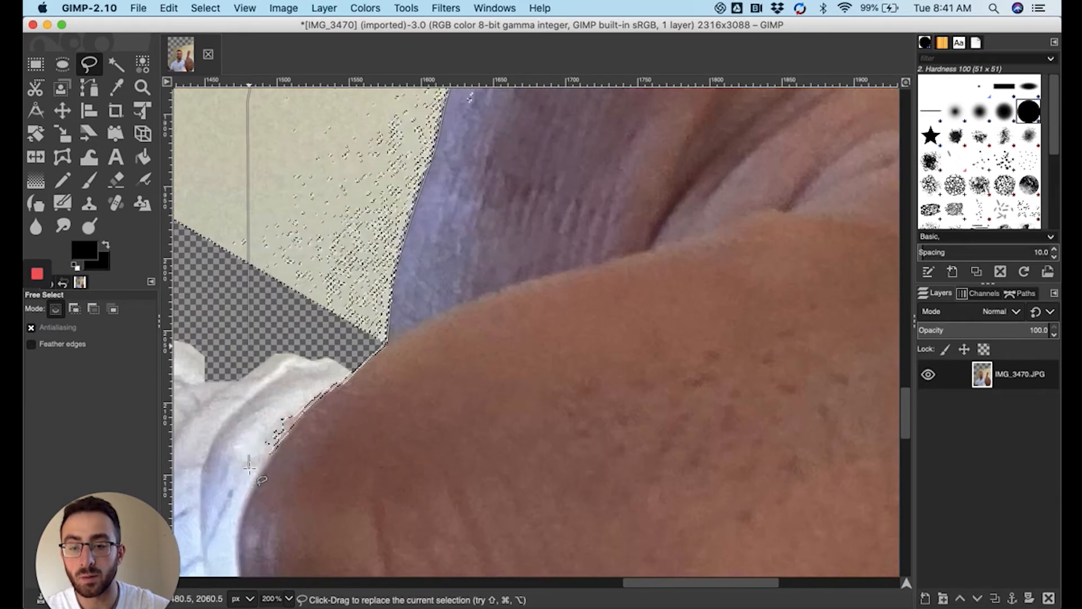
{"action": "left_click", "coordinate": [245, 305]}
{"action": "left_click", "coordinate": [353, 375]}
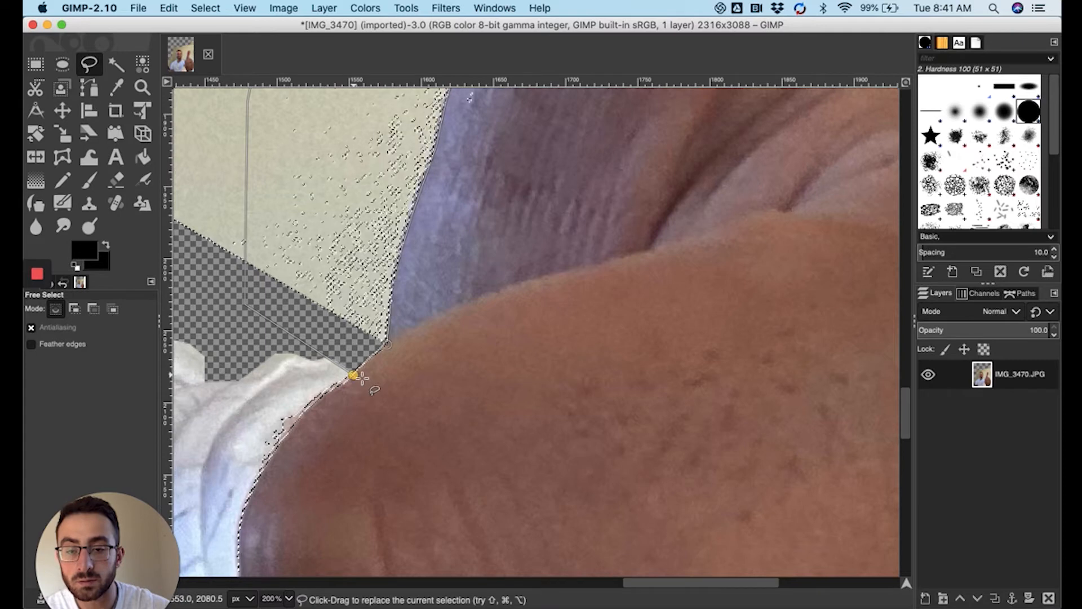
{"action": "left_click", "coordinate": [387, 345]}
{"action": "key", "text": "Return"}
Erase the selected wall patch beside the thumb to transparency with the Eraser tool, working at 25% zoom.
{"action": "left_click", "coordinate": [245, 8]}
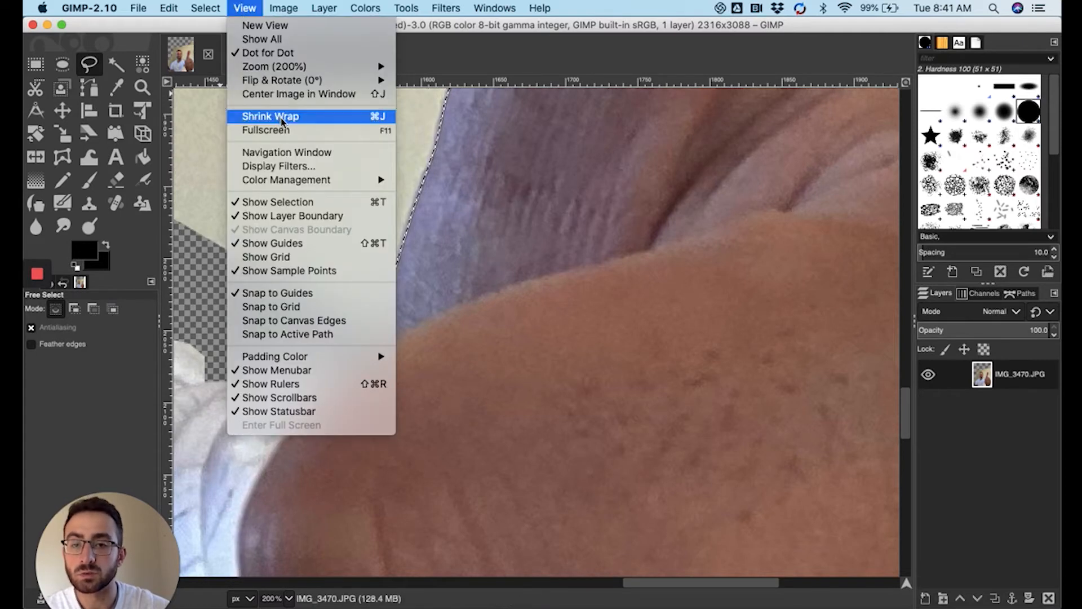
{"action": "mouse_move", "coordinate": [356, 66]}
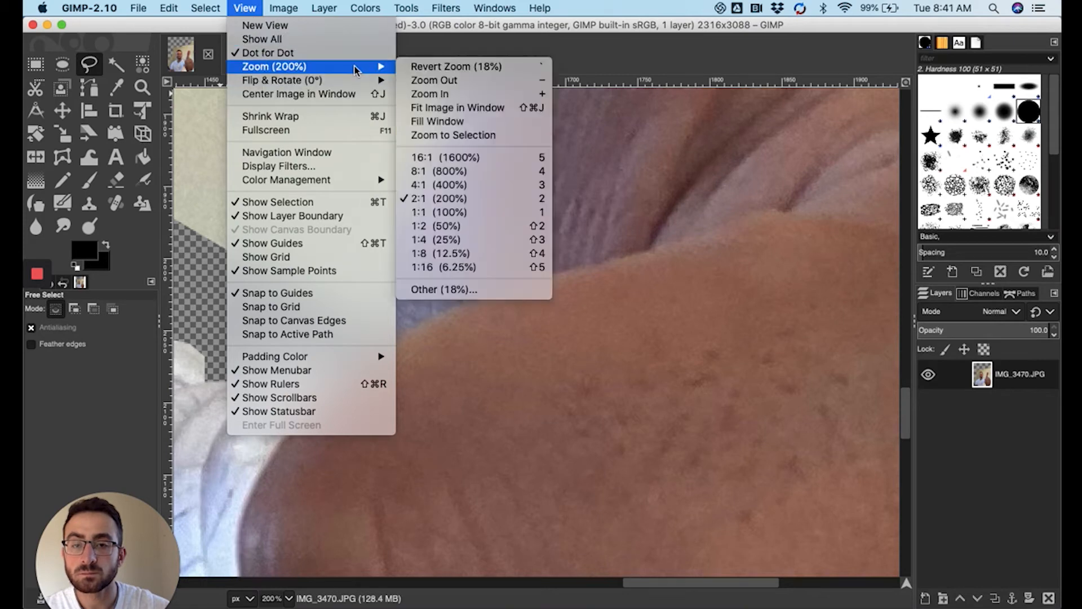
{"action": "left_click", "coordinate": [442, 240]}
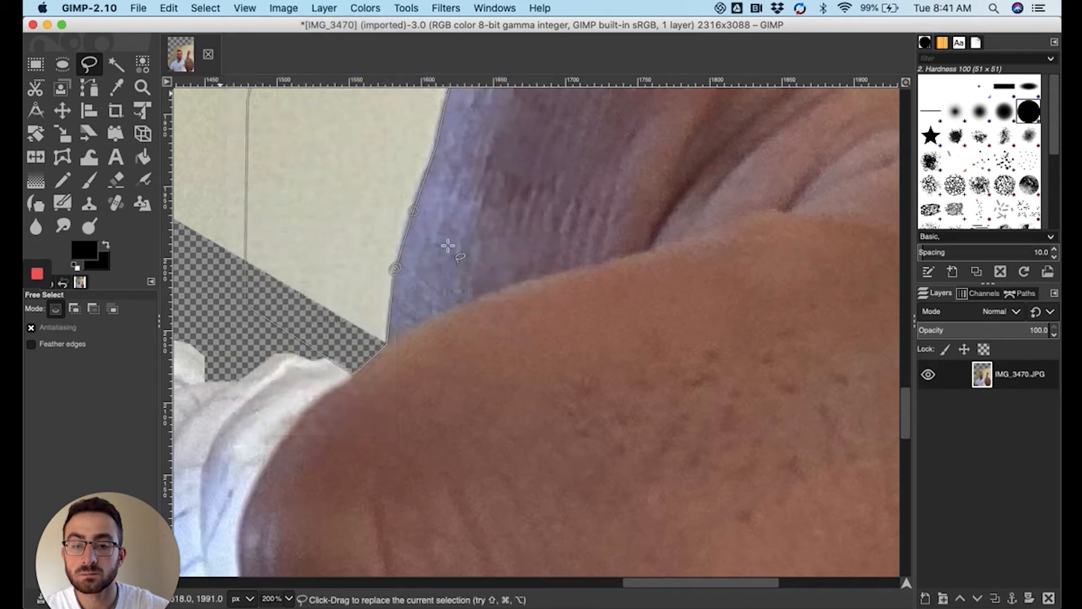
{"action": "key", "text": "Delete"}
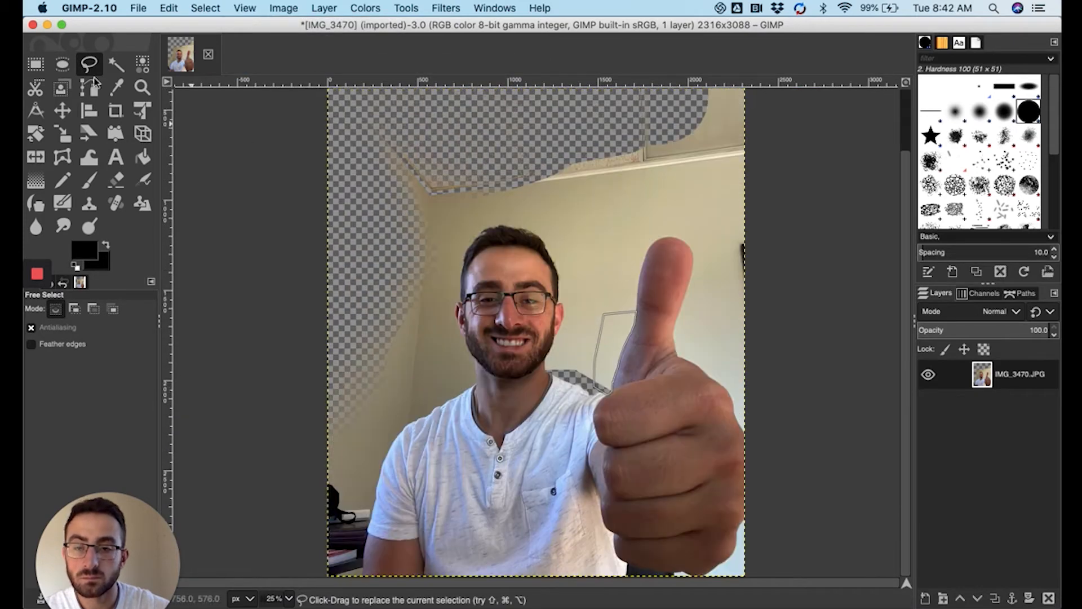
{"action": "left_click", "coordinate": [116, 179]}
{"action": "left_click_drag", "start_coordinate": [614, 339], "coordinate": [618, 275]}
{"action": "left_click_drag", "start_coordinate": [602, 388], "coordinate": [588, 432]}
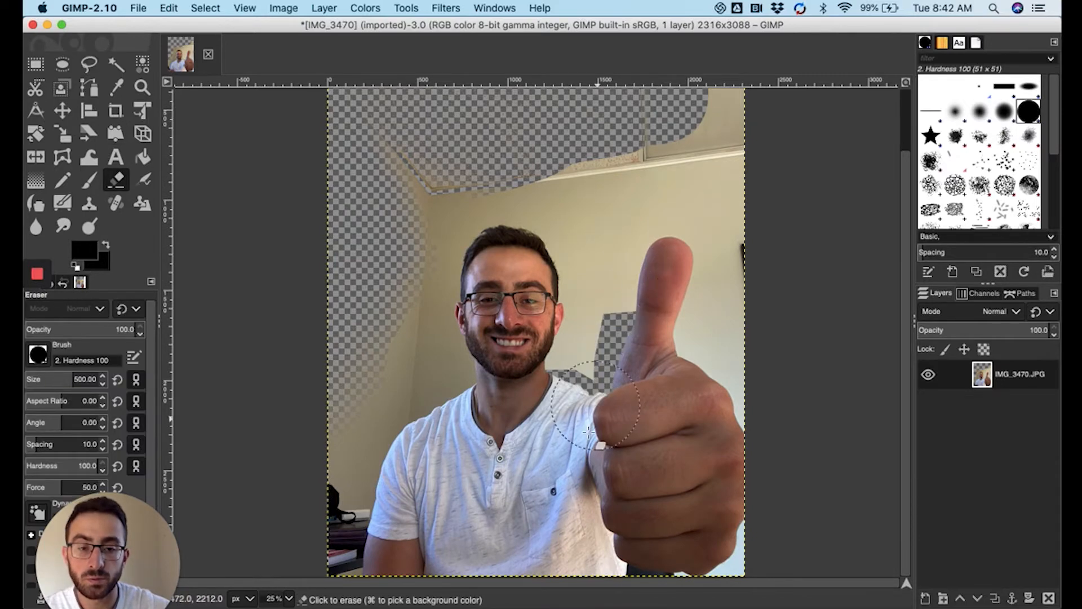
Try selecting the wall between the head and thumb with the Fuzzy Select tool at threshold 33.5.
{"action": "left_click", "coordinate": [116, 63]}
{"action": "left_click", "coordinate": [577, 211]}
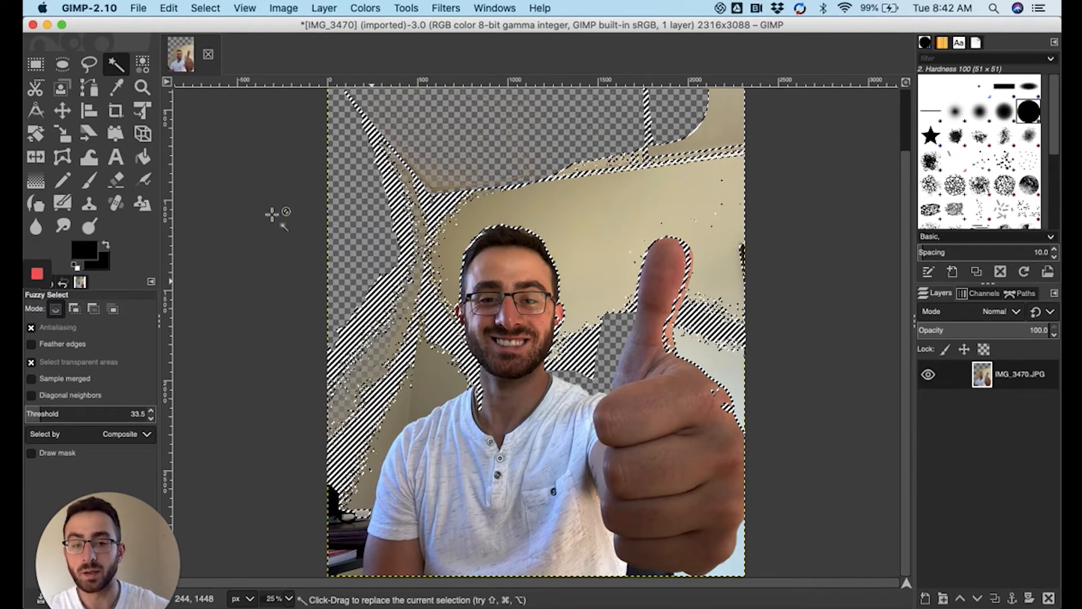
Trace a new Free Select outline at 200% zoom from the neck beside the erased patch up along the bearded jaw to the earlobe.
{"action": "left_click", "coordinate": [240, 8]}
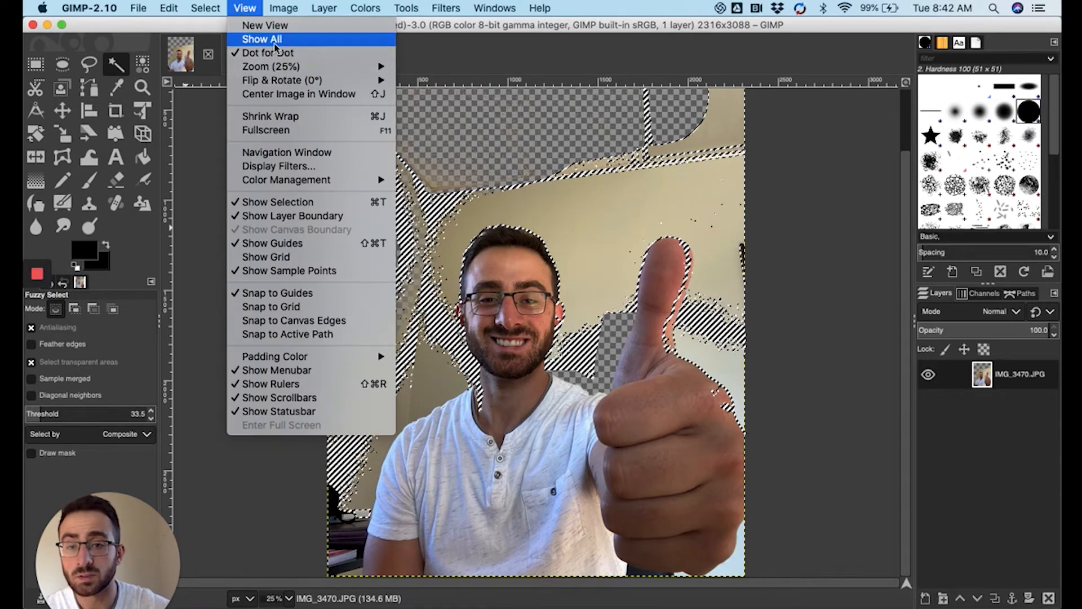
{"action": "mouse_move", "coordinate": [278, 67]}
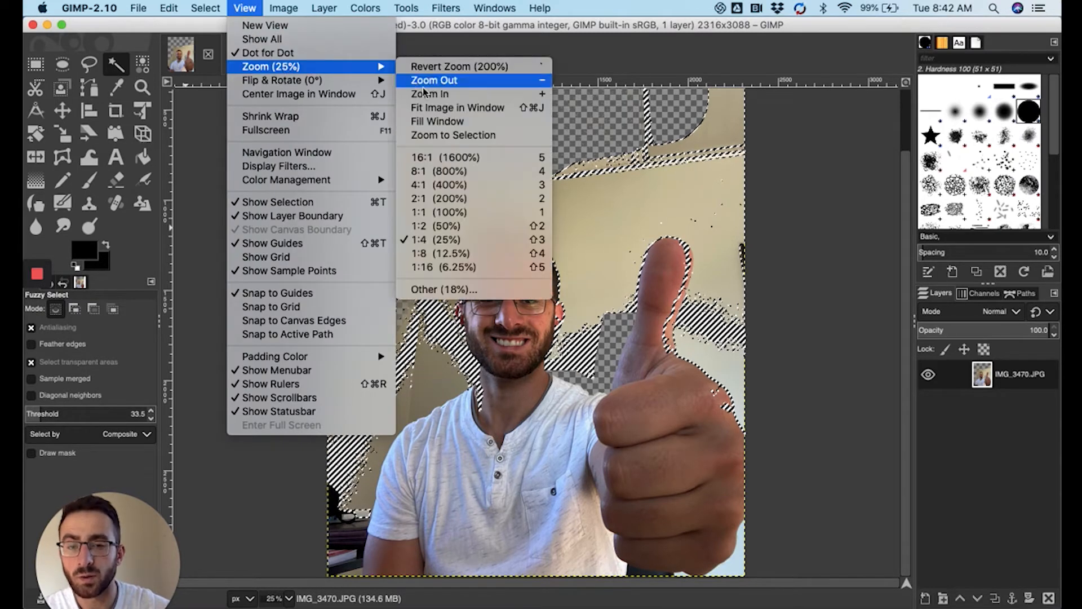
{"action": "left_click", "coordinate": [484, 198]}
{"action": "scroll", "coordinate": [606, 355], "scroll_direction": "down", "scroll_amount": 15}
{"action": "scroll", "coordinate": [606, 355], "scroll_direction": "down", "scroll_amount": 5}
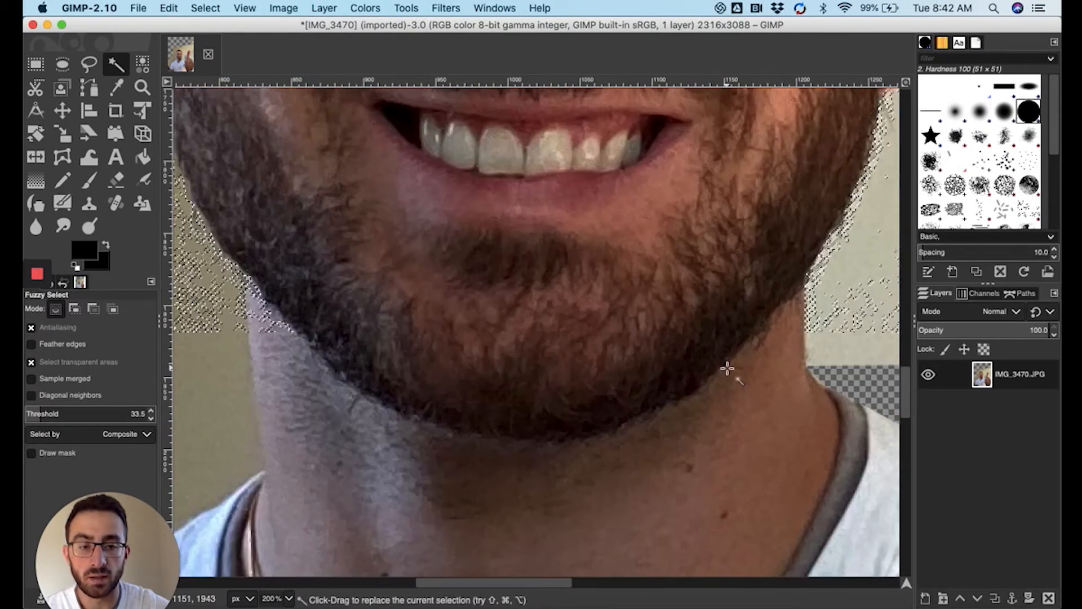
{"action": "left_click_drag", "start_coordinate": [558, 586], "coordinate": [645, 586]}
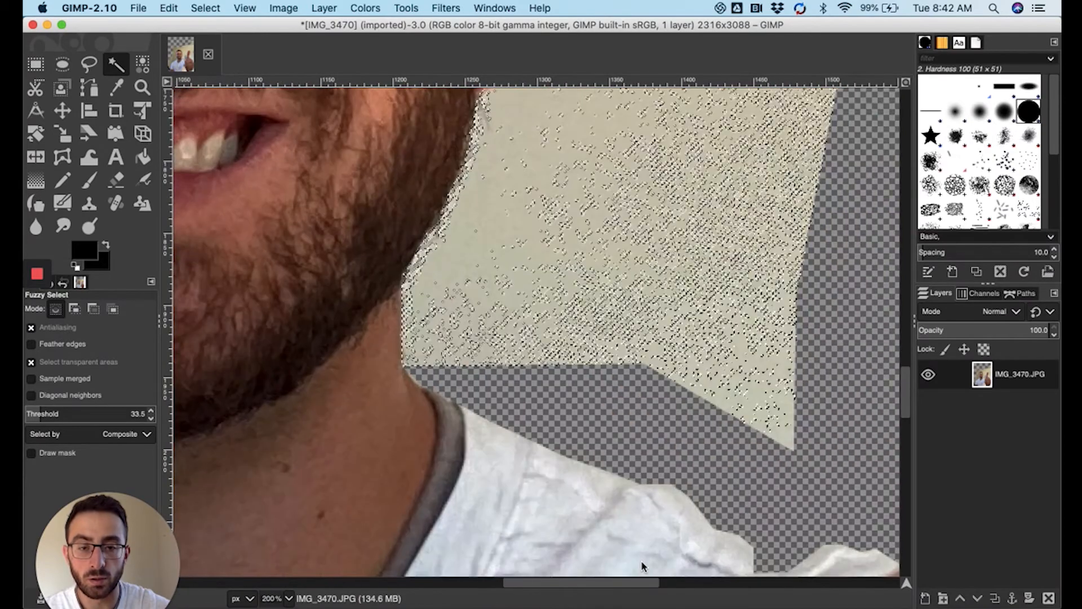
{"action": "left_click", "coordinate": [84, 67]}
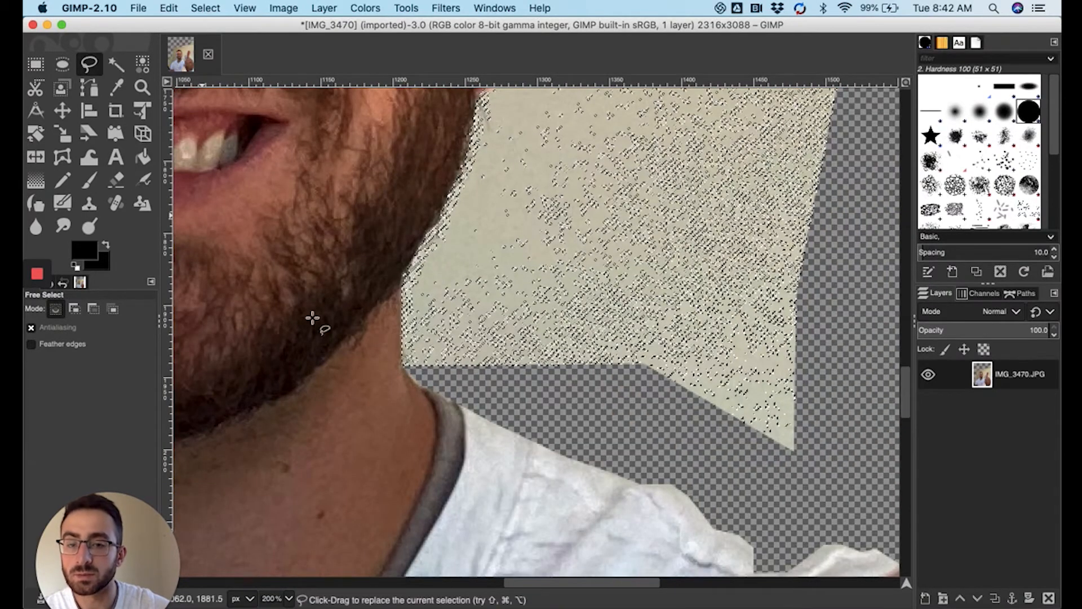
{"action": "left_click", "coordinate": [403, 366]}
{"action": "left_click", "coordinate": [401, 278]}
{"action": "left_click", "coordinate": [435, 224]}
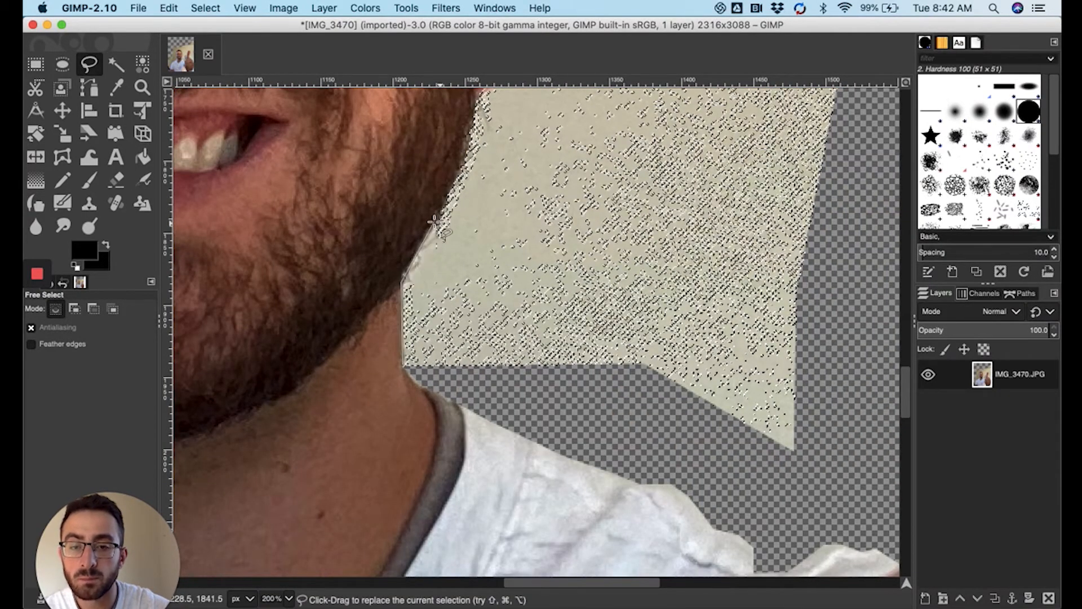
{"action": "left_click", "coordinate": [460, 176]}
{"action": "scroll", "coordinate": [462, 183], "scroll_direction": "up", "scroll_amount": 5}
{"action": "left_click", "coordinate": [471, 385]}
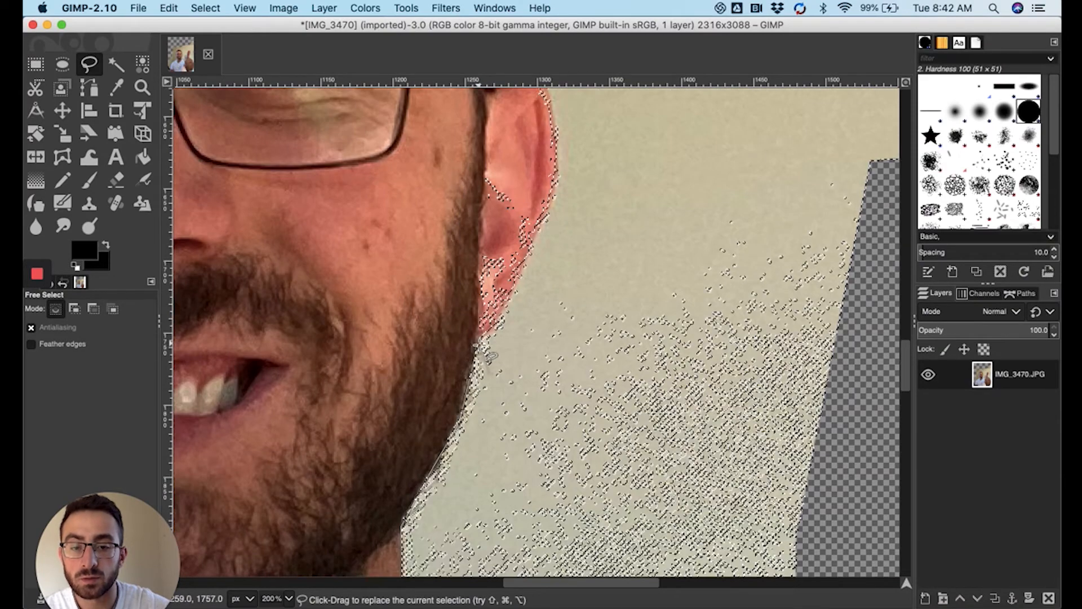
{"action": "left_click", "coordinate": [476, 335]}
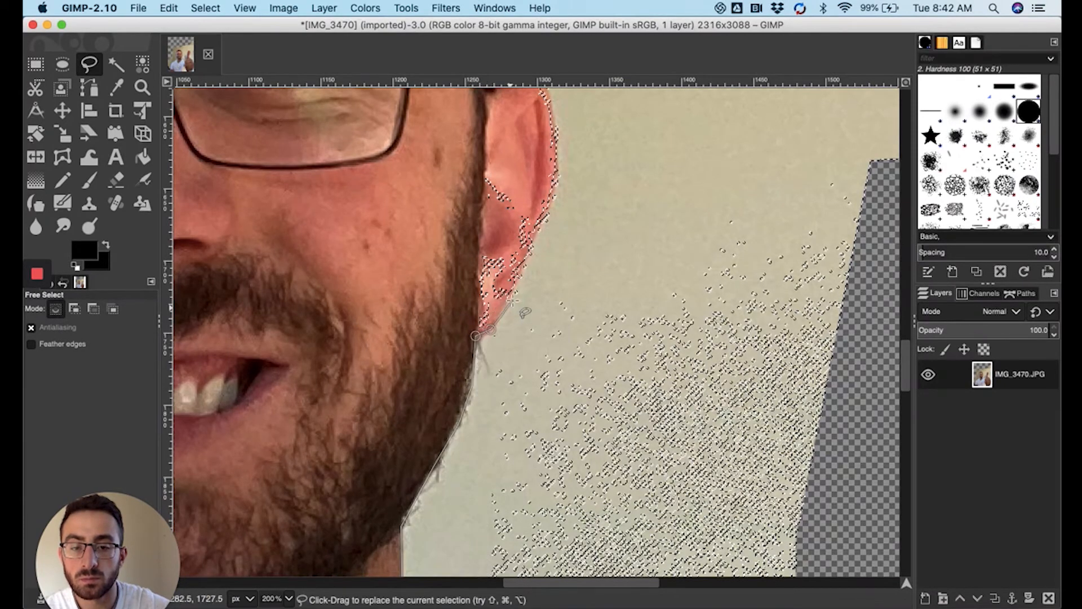
Extend the Free Select outline around the outer edge of the ear to where it meets the glasses and hair.
{"action": "left_click", "coordinate": [521, 274]}
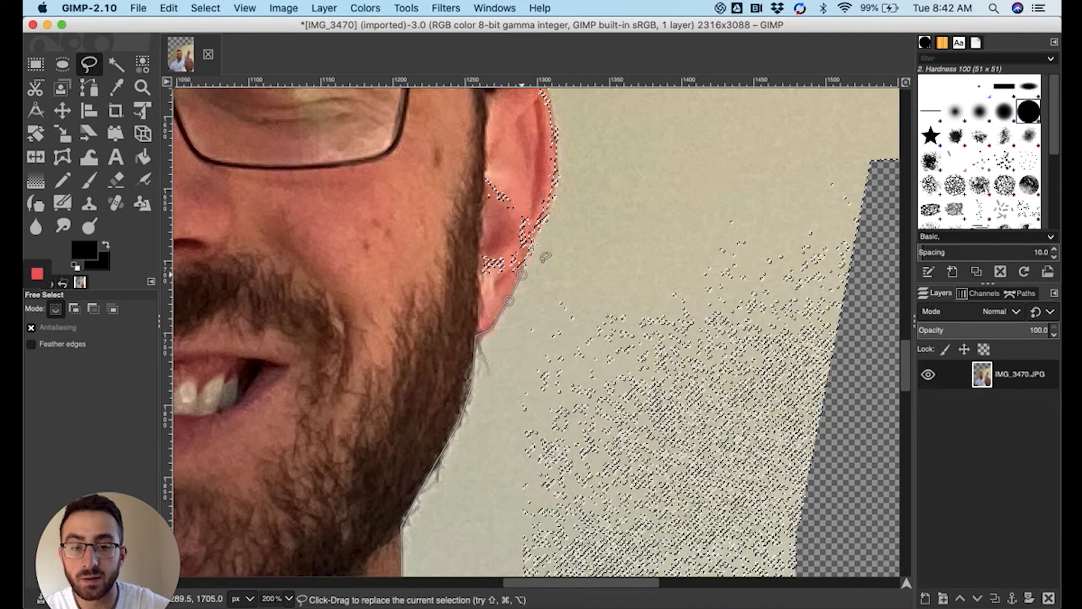
{"action": "left_click", "coordinate": [545, 218]}
{"action": "left_click", "coordinate": [556, 182]}
{"action": "scroll", "coordinate": [557, 183], "scroll_direction": "up", "scroll_amount": 2}
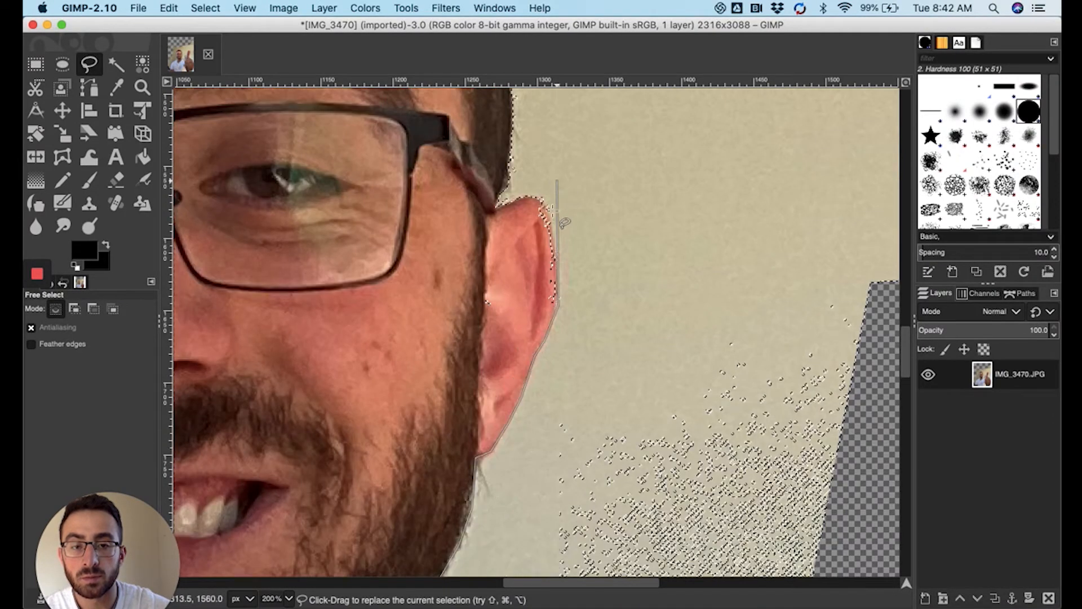
{"action": "left_click", "coordinate": [556, 260]}
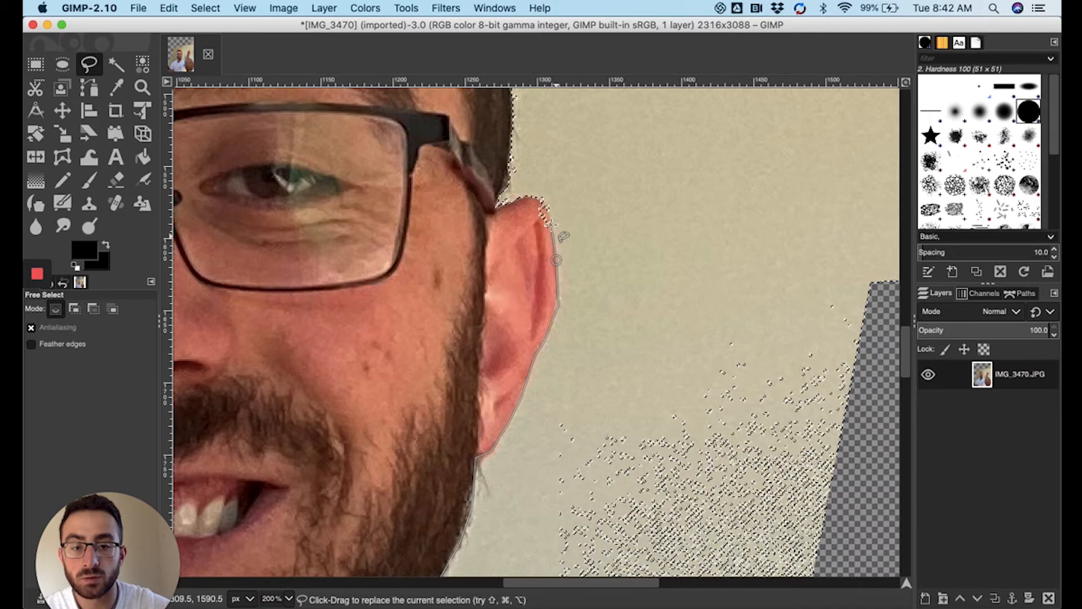
{"action": "left_click", "coordinate": [538, 195]}
{"action": "left_click", "coordinate": [525, 199]}
{"action": "left_click", "coordinate": [493, 215]}
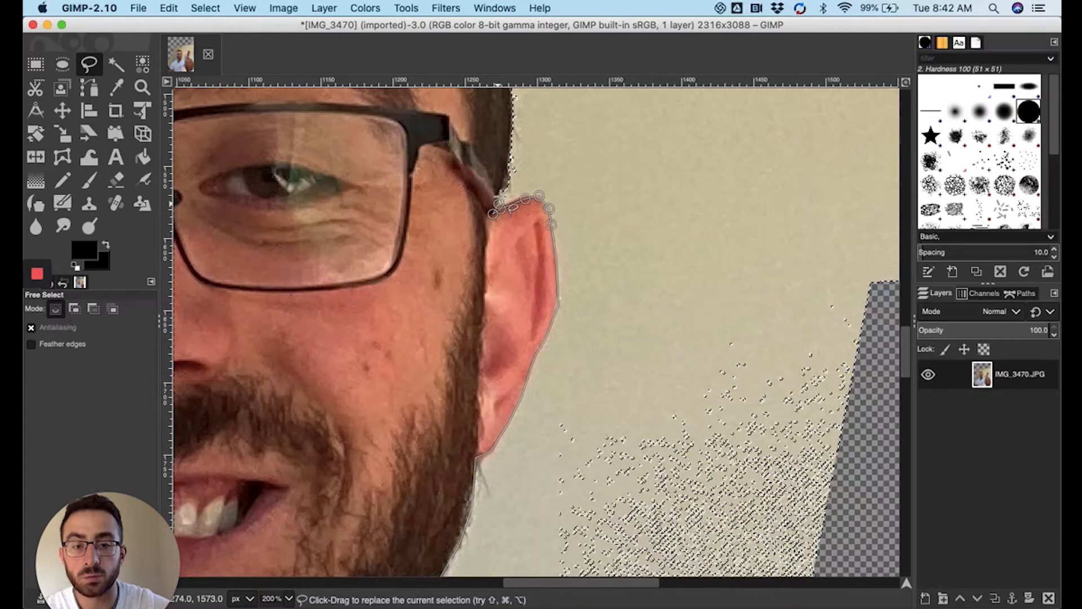
Extend the Free Select outline from the glasses arm up the side hairline to the upper corner of the hair.
{"action": "left_click", "coordinate": [510, 166]}
{"action": "scroll", "coordinate": [510, 166], "scroll_direction": "up", "scroll_amount": 5}
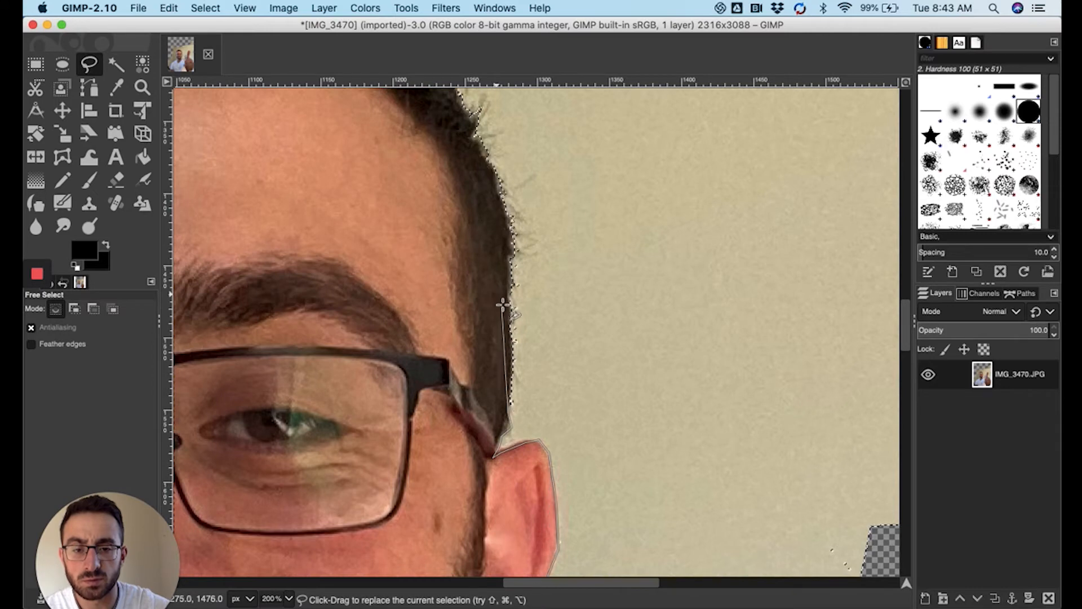
{"action": "left_click", "coordinate": [509, 335]}
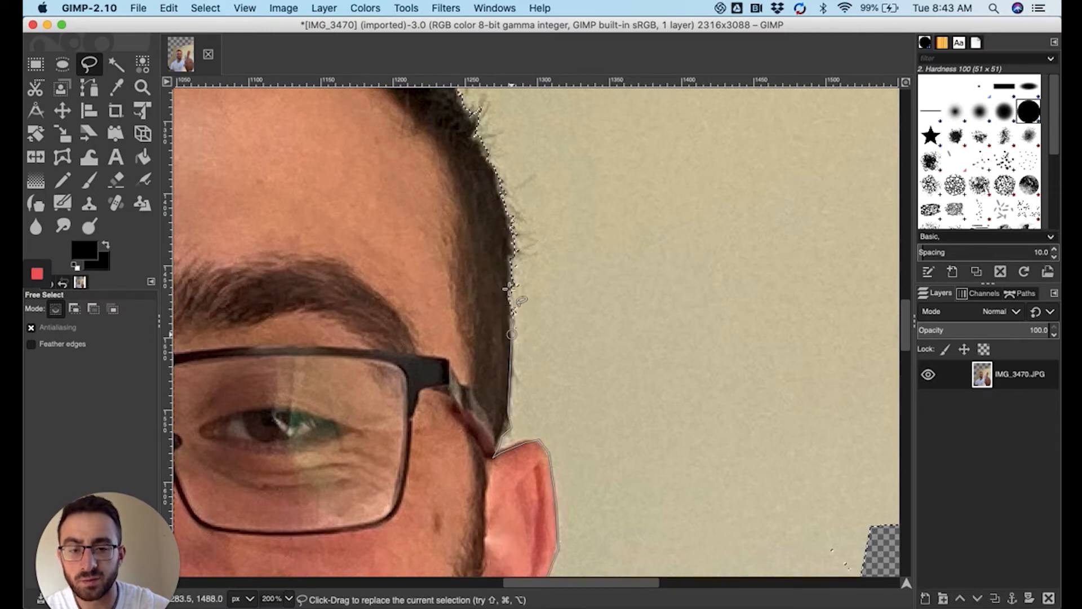
{"action": "left_click", "coordinate": [510, 251]}
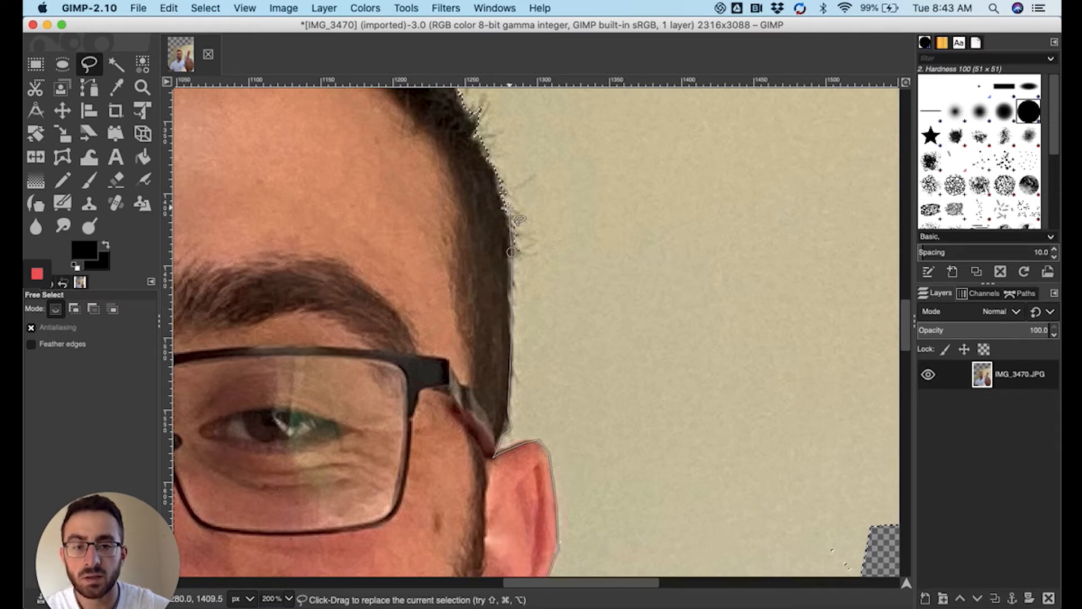
{"action": "scroll", "coordinate": [507, 208], "scroll_direction": "up", "scroll_amount": 2}
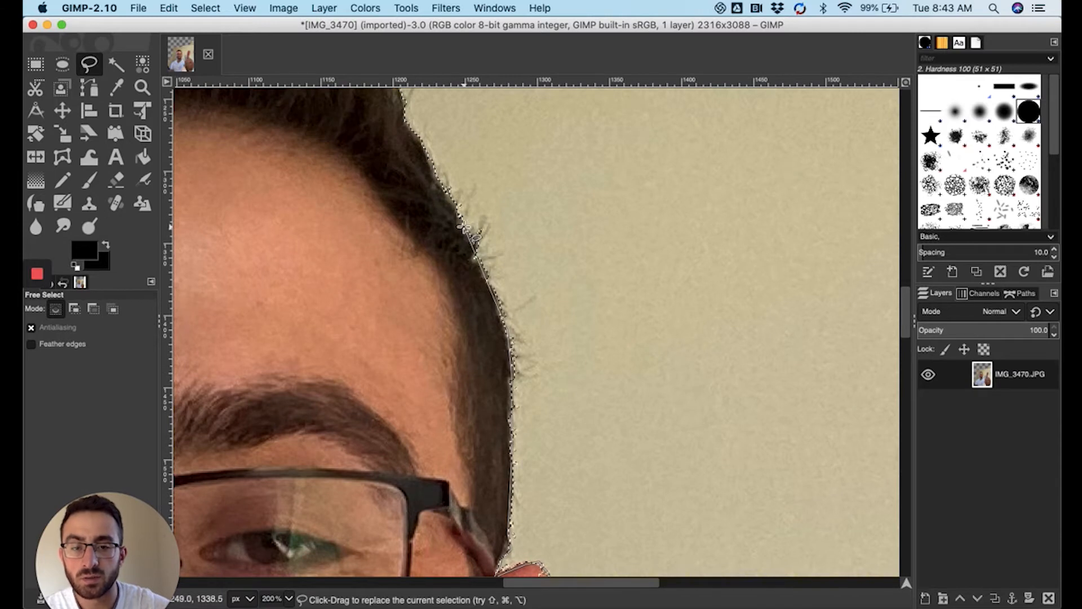
{"action": "scroll", "coordinate": [464, 227], "scroll_direction": "up", "scroll_amount": 4}
{"action": "key", "text": "Return"}
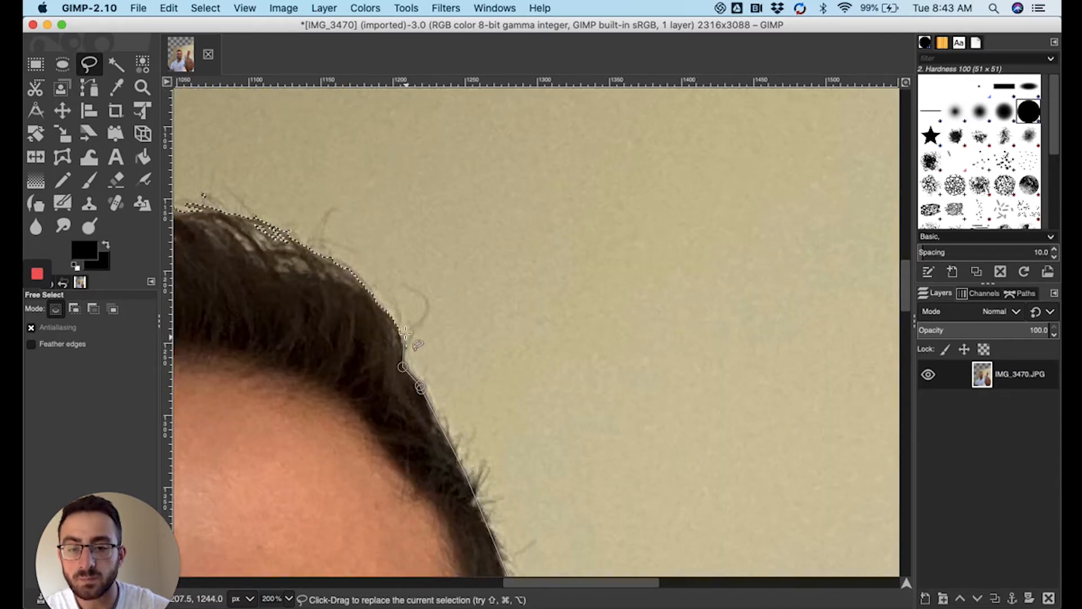
Continue the Free Select outline over the top of the hair to where it curves down on the opposite side.
{"action": "left_click", "coordinate": [400, 340]}
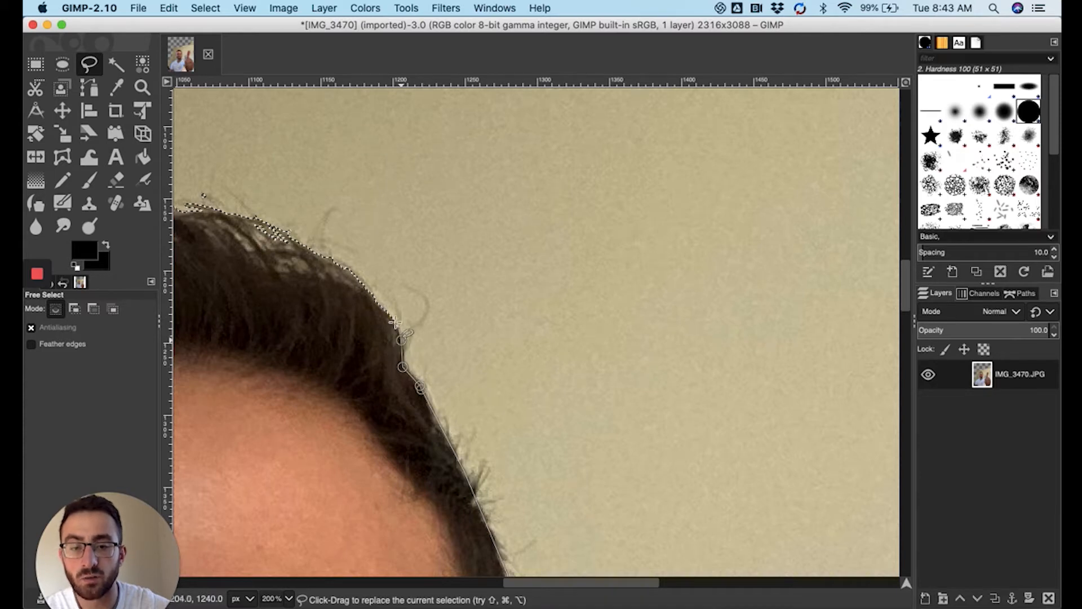
{"action": "left_click", "coordinate": [359, 281]}
{"action": "left_click", "coordinate": [346, 270]}
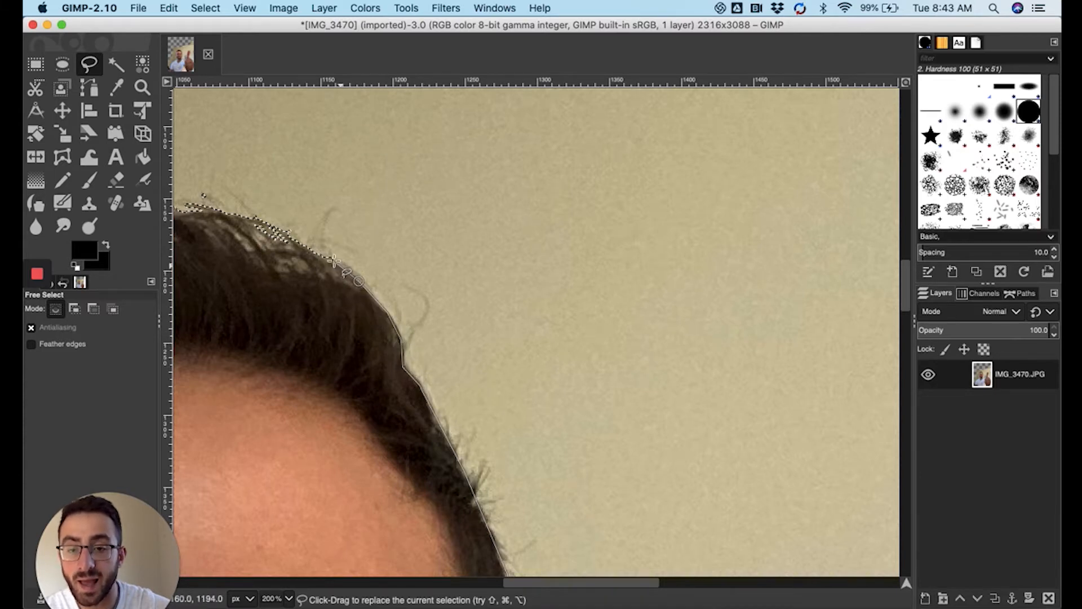
{"action": "left_click", "coordinate": [301, 248]}
{"action": "scroll", "coordinate": [301, 248], "scroll_direction": "up", "scroll_amount": 2}
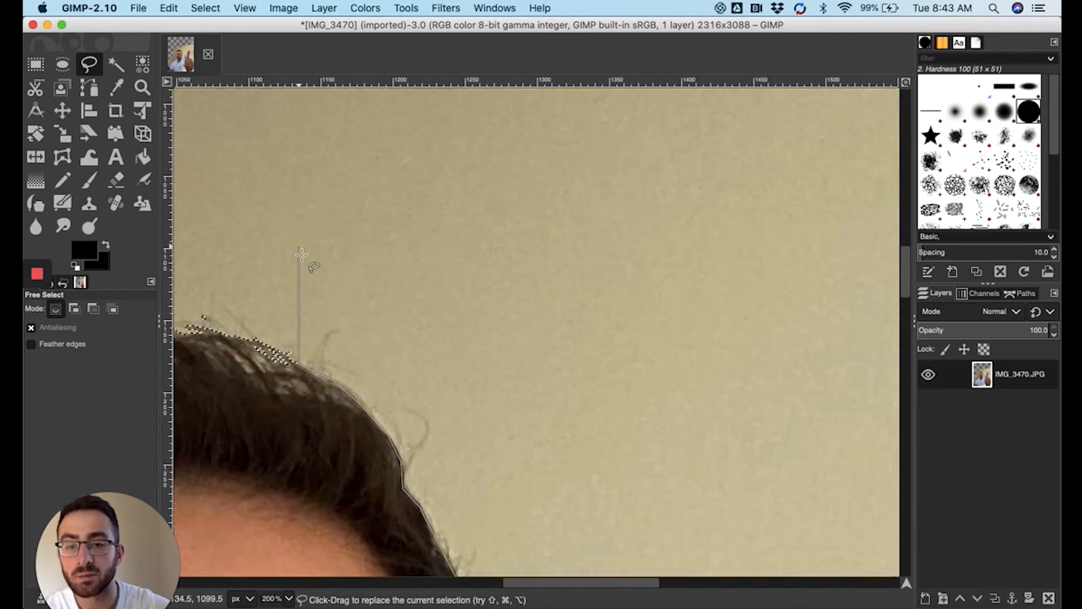
{"action": "left_click_drag", "start_coordinate": [510, 586], "coordinate": [435, 585]}
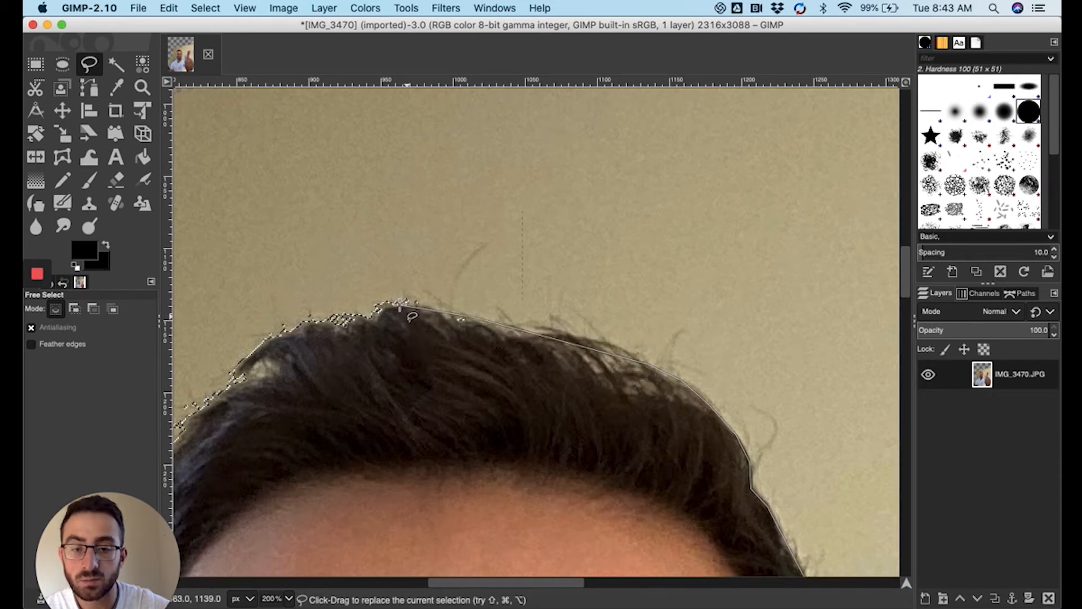
{"action": "left_click", "coordinate": [297, 330]}
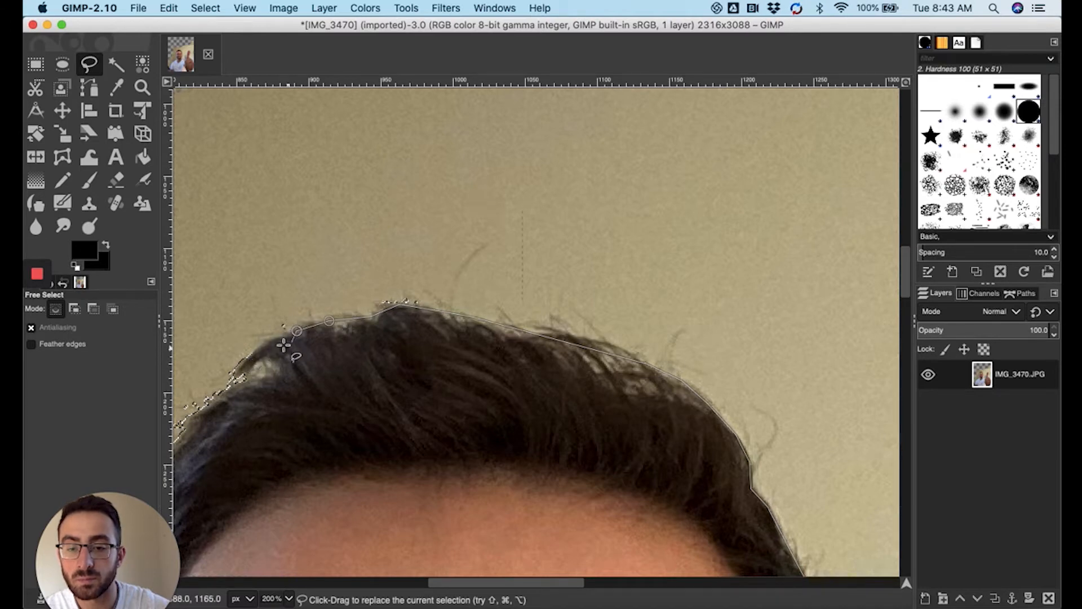
{"action": "left_click", "coordinate": [263, 361]}
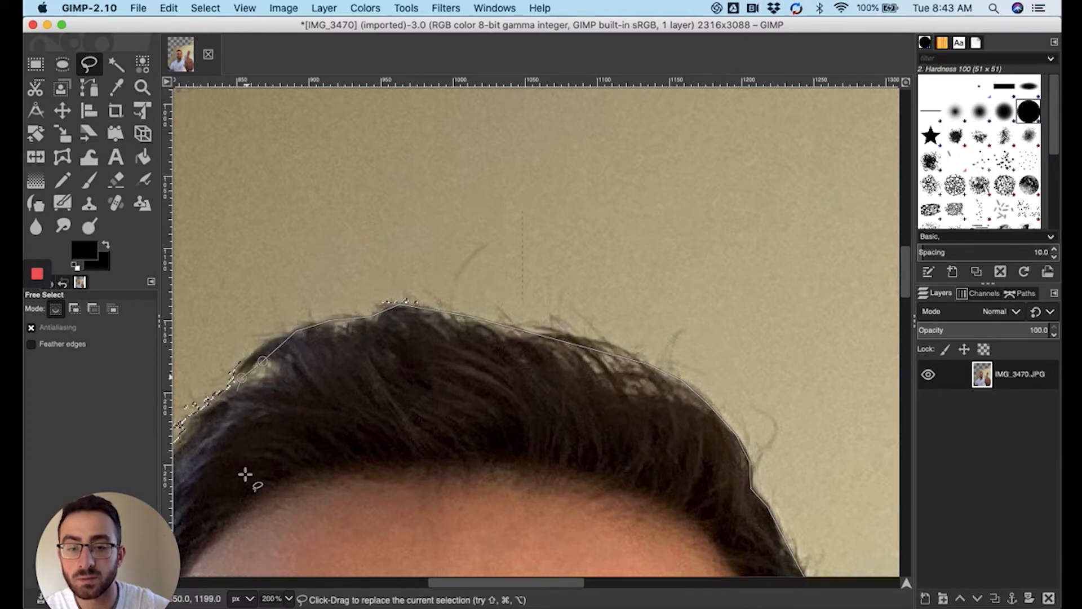
Trace the Free Select outline down the opposite side of the hair to just above the second ear.
{"action": "left_click_drag", "start_coordinate": [479, 582], "coordinate": [427, 581]}
{"action": "left_click", "coordinate": [440, 442]}
{"action": "left_click", "coordinate": [387, 505]}
{"action": "scroll", "coordinate": [387, 505], "scroll_direction": "down", "scroll_amount": 5}
{"action": "left_click", "coordinate": [363, 345]}
{"action": "left_click", "coordinate": [359, 389]}
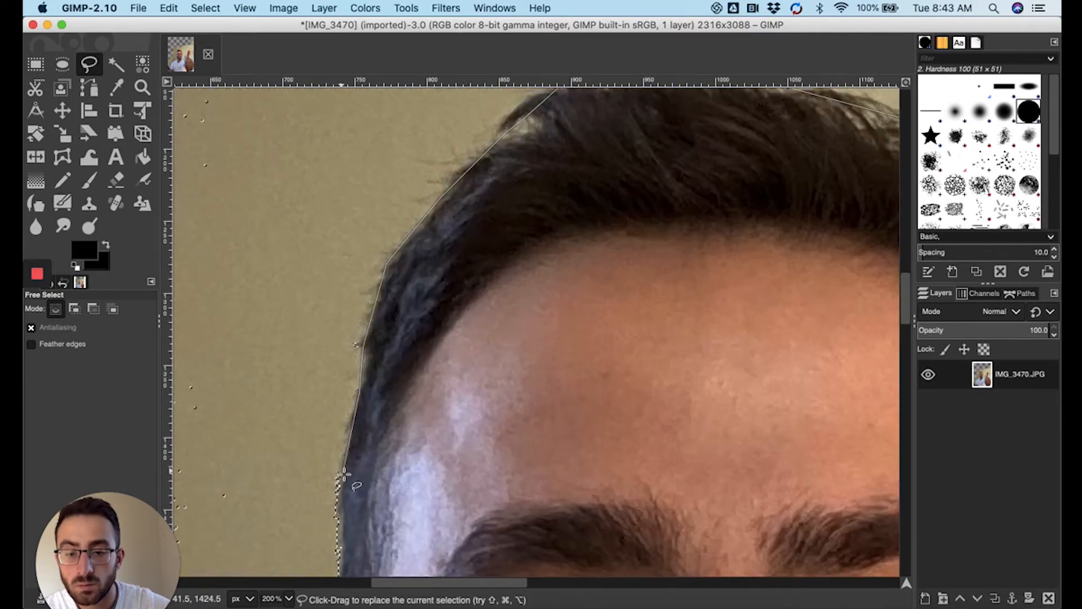
{"action": "scroll", "coordinate": [345, 476], "scroll_direction": "down", "scroll_amount": 5}
{"action": "left_click", "coordinate": [340, 339]}
Extend the Free Select outline around the outer edge of the second ear down to the earlobe.
{"action": "left_click", "coordinate": [314, 431]}
{"action": "left_click", "coordinate": [301, 452]}
{"action": "scroll", "coordinate": [300, 452], "scroll_direction": "down", "scroll_amount": 5}
{"action": "left_click", "coordinate": [293, 288]}
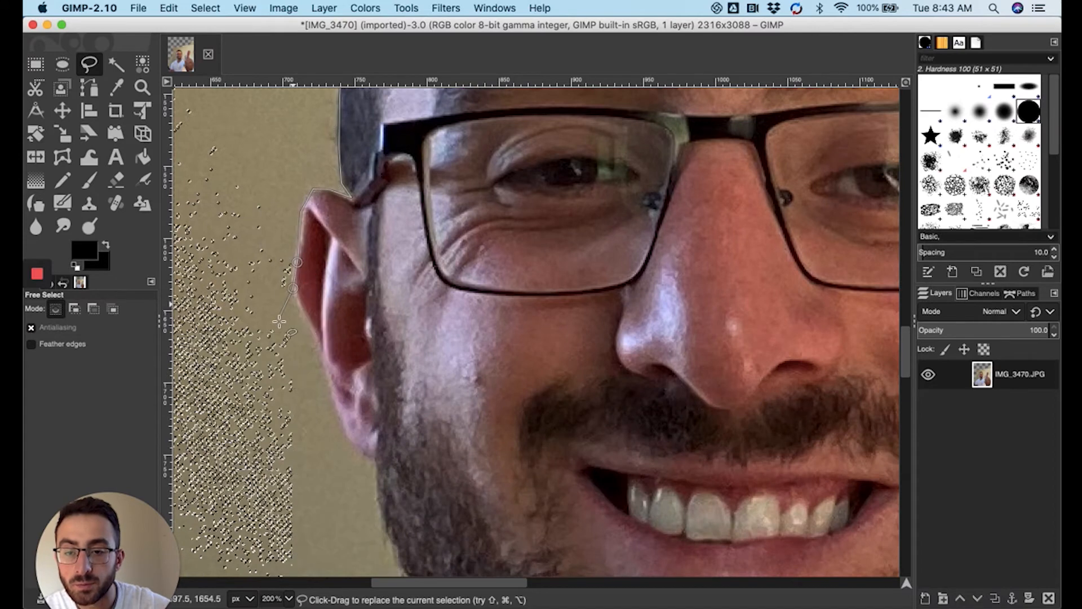
{"action": "left_click", "coordinate": [327, 381]}
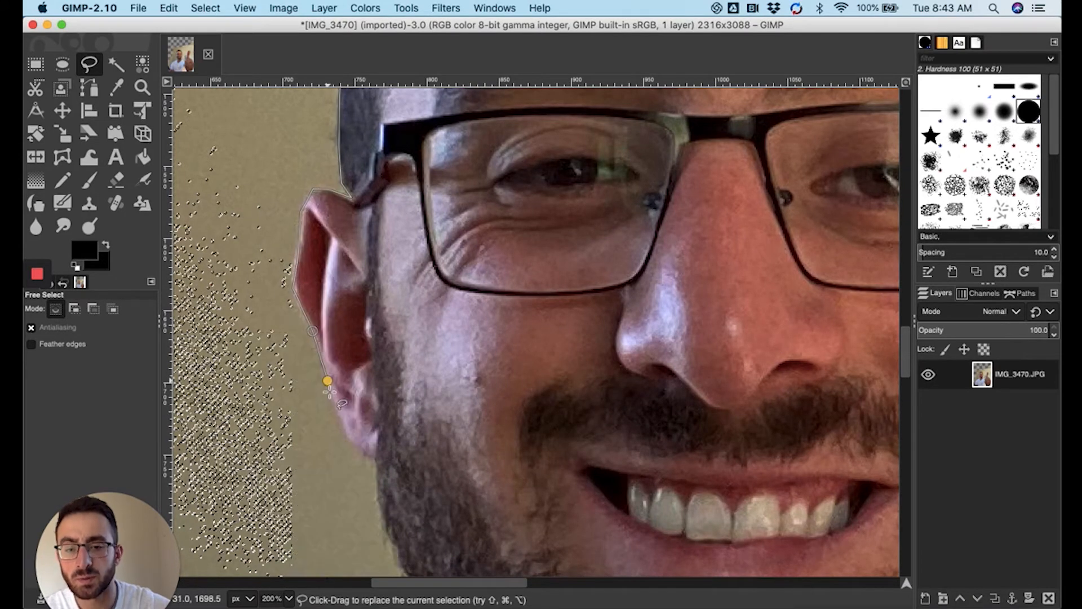
{"action": "scroll", "coordinate": [339, 417], "scroll_direction": "down", "scroll_amount": 5}
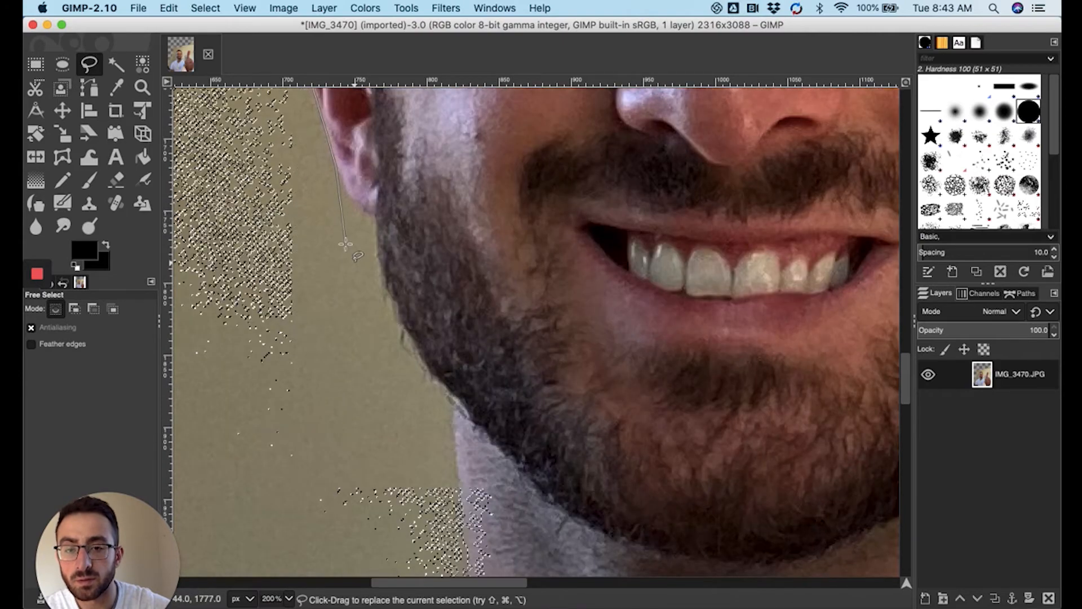
{"action": "left_click", "coordinate": [351, 207]}
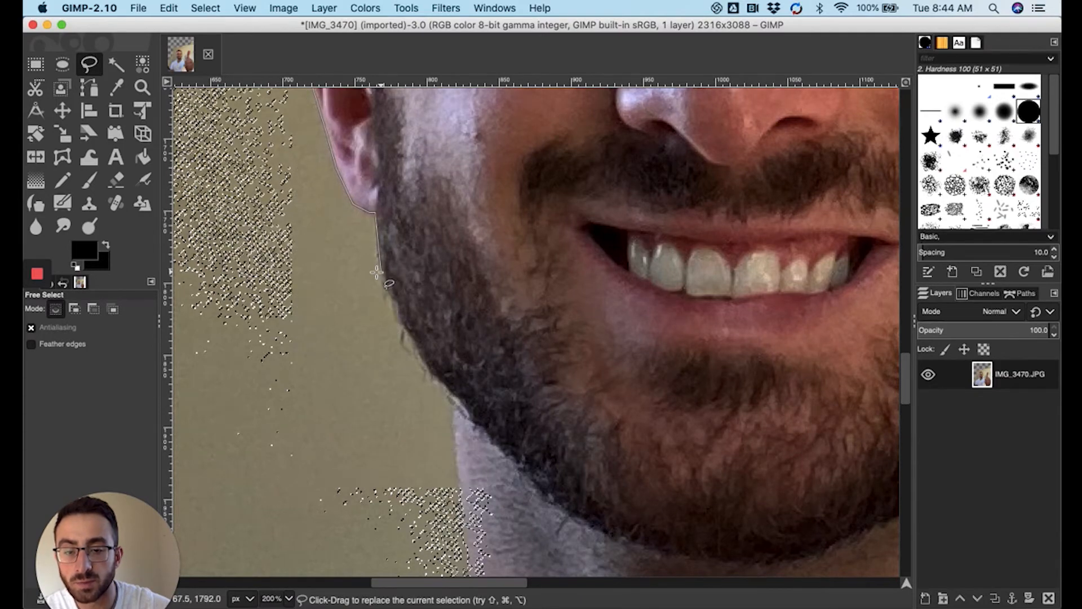
Continue the Free Select outline along the bearded jaw and neck and onto the edge of the shirt shoulder.
{"action": "left_click", "coordinate": [403, 321]}
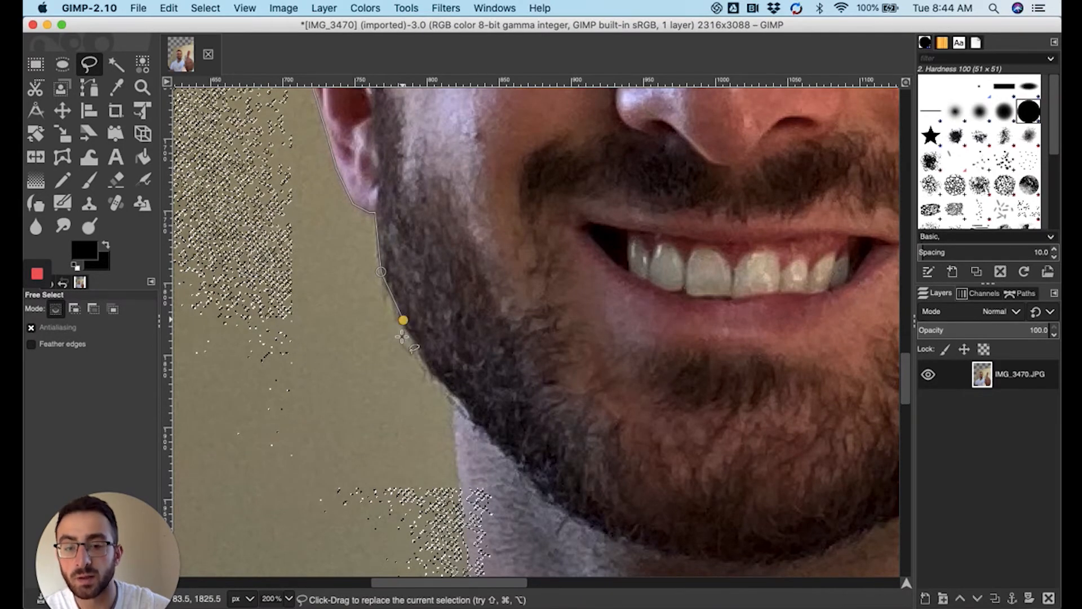
{"action": "left_click", "coordinate": [453, 398]}
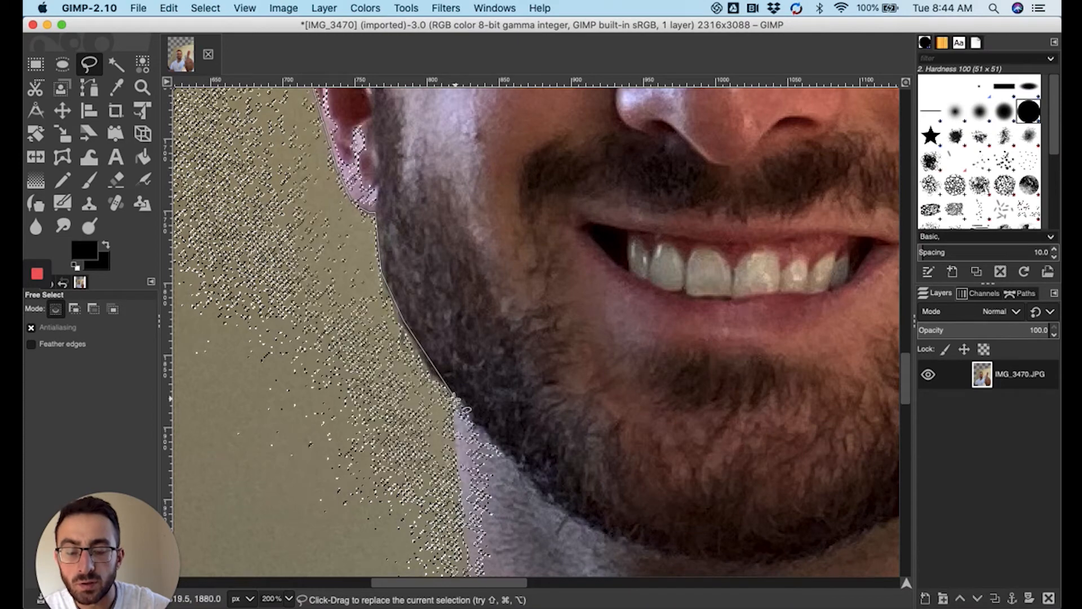
{"action": "scroll", "coordinate": [458, 471], "scroll_direction": "down", "scroll_amount": 5}
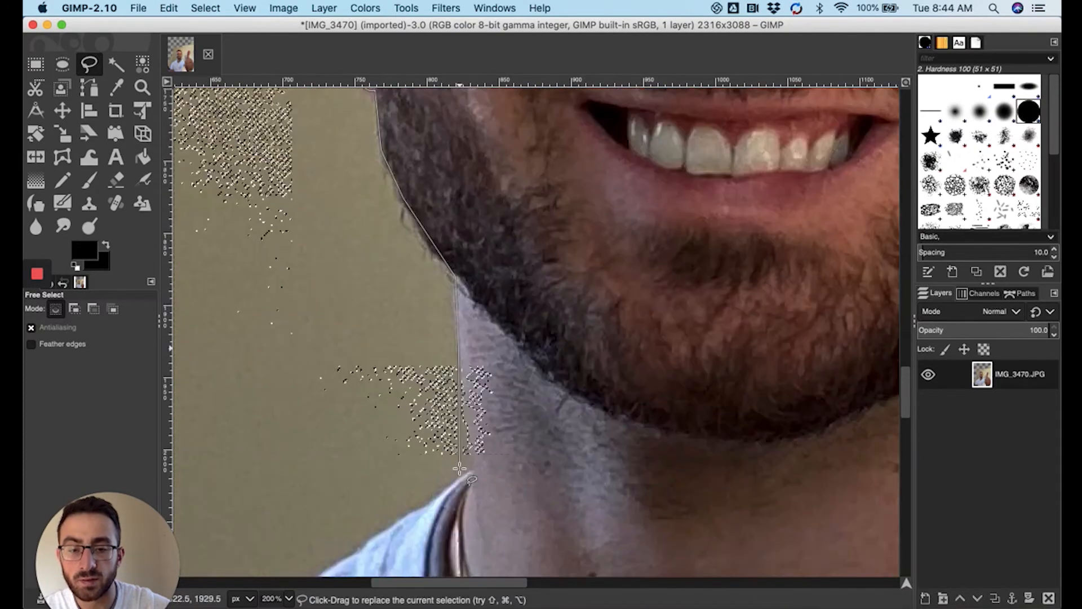
{"action": "left_click", "coordinate": [475, 348]}
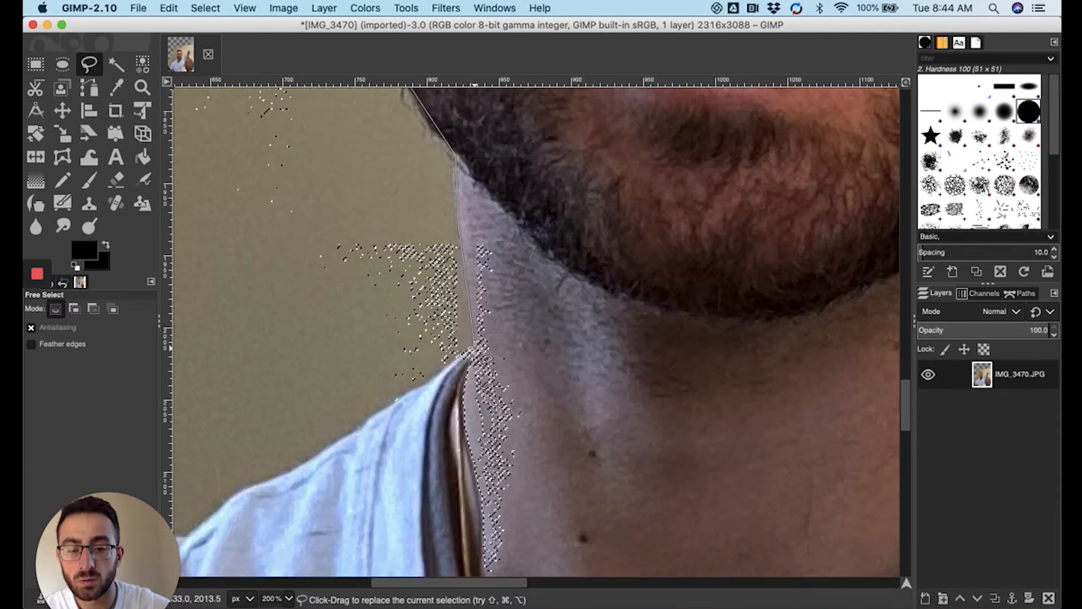
{"action": "left_click", "coordinate": [381, 412]}
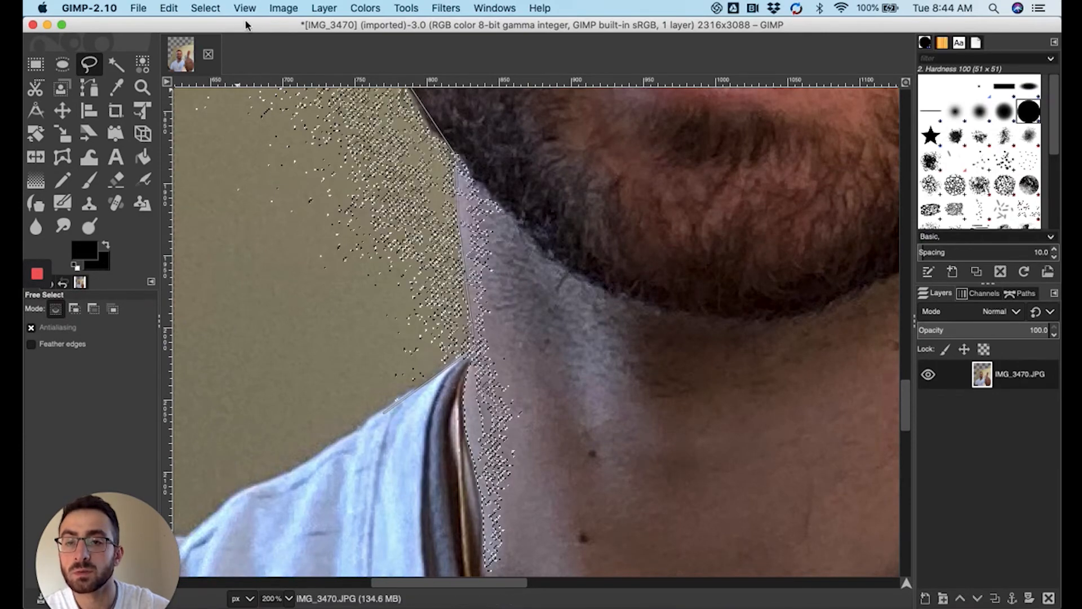
Carry the Free Select outline out around the wall surrounding the head, working at 12.5% zoom.
{"action": "left_click", "coordinate": [244, 8]}
{"action": "mouse_move", "coordinate": [298, 72]}
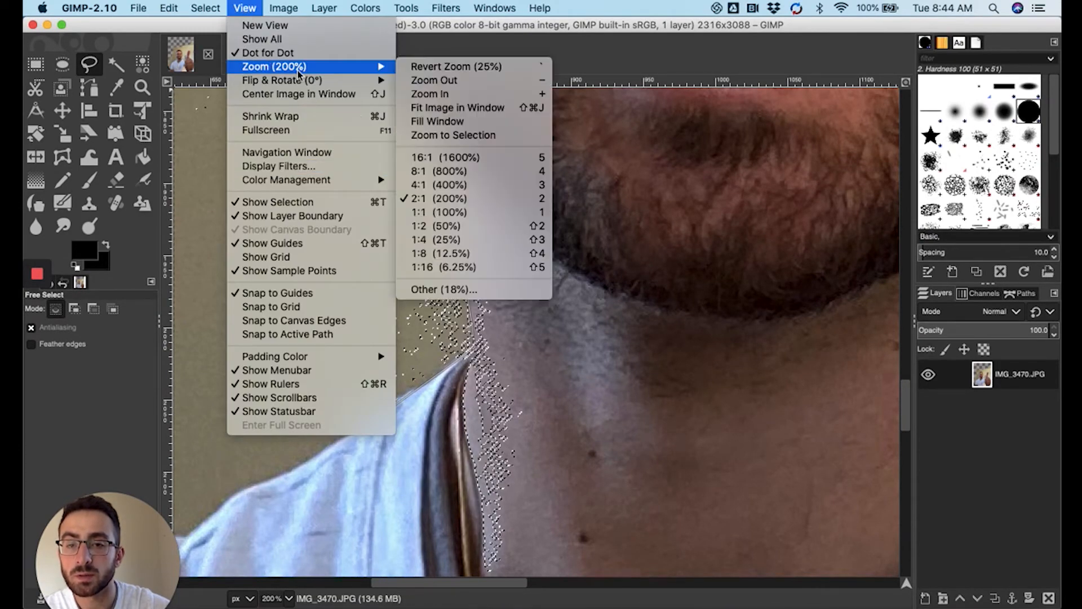
{"action": "left_click", "coordinate": [444, 253]}
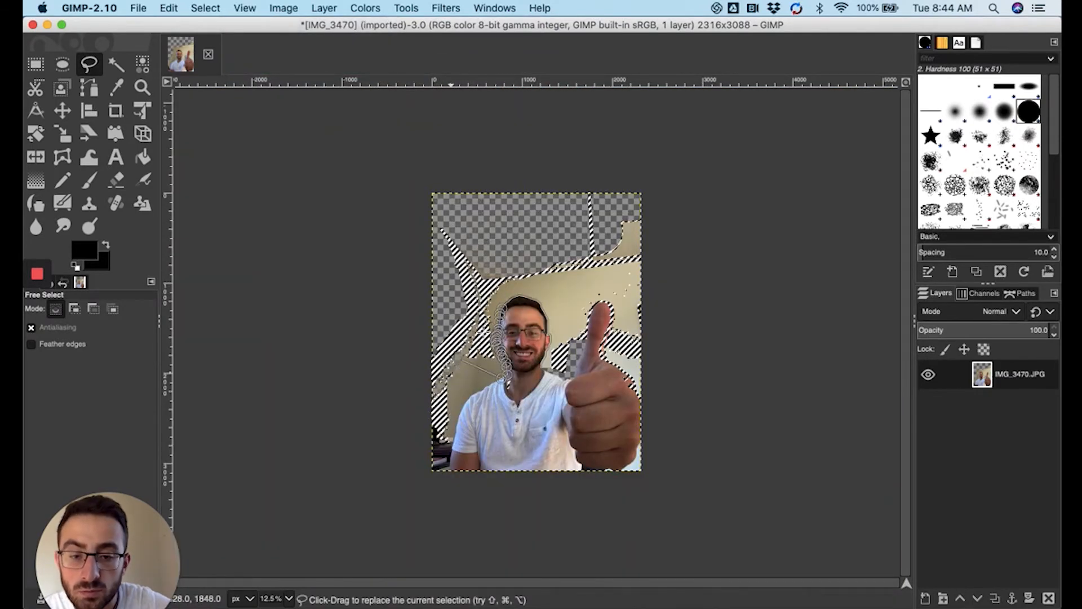
{"action": "left_click", "coordinate": [449, 393]}
{"action": "left_click", "coordinate": [454, 262]}
{"action": "left_click", "coordinate": [578, 226]}
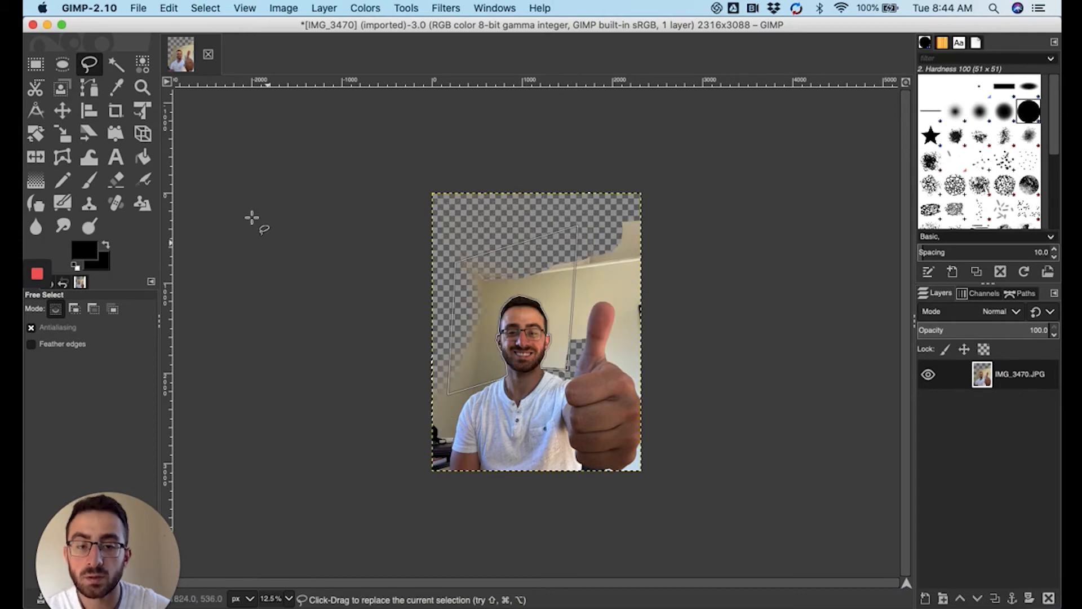
Erase the selected wall around the head to transparency with the size 500 Eraser.
{"action": "left_click", "coordinate": [116, 179]}
{"action": "left_click_drag", "start_coordinate": [552, 270], "coordinate": [503, 326]}
{"action": "mouse_move", "coordinate": [502, 366]}
{"action": "left_mouse_down"}
{"action": "mouse_move", "coordinate": [534, 372]}
{"action": "mouse_move", "coordinate": [522, 302]}
{"action": "left_mouse_up"}
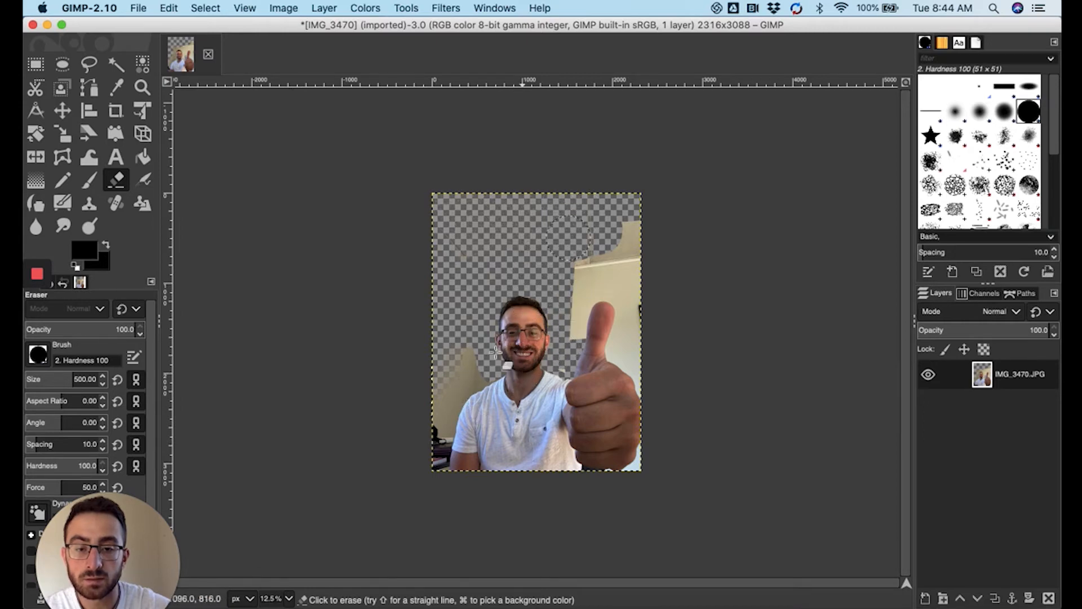
{"action": "left_click_drag", "start_coordinate": [498, 352], "coordinate": [482, 383]}
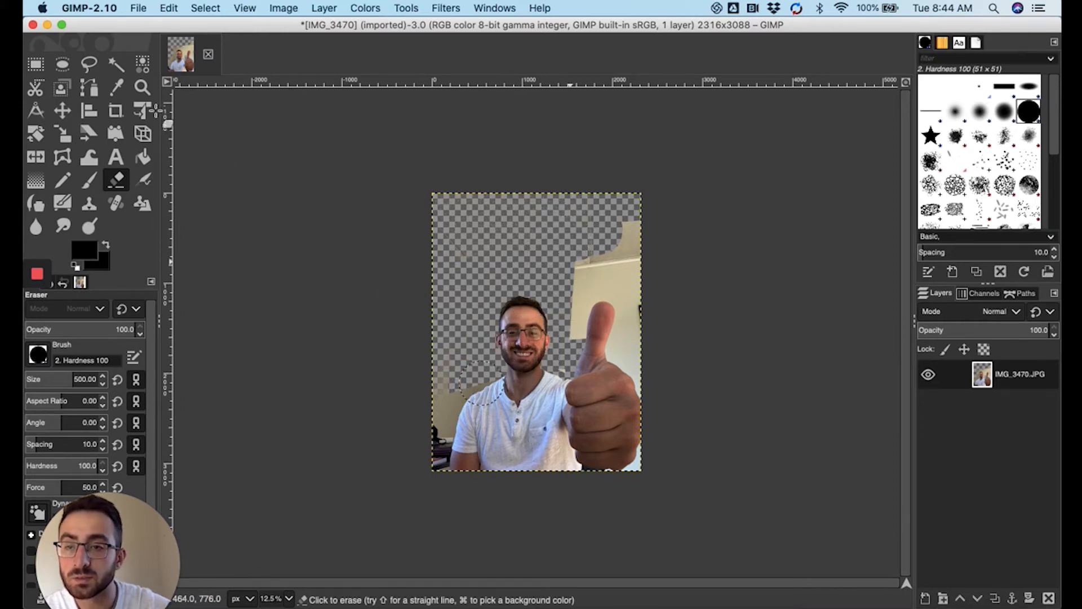
Select the remaining wall around the thumb with Fuzzy Select at threshold 33.5 and erase it to transparency.
{"action": "key", "text": "u"}
{"action": "left_click", "coordinate": [472, 278]}
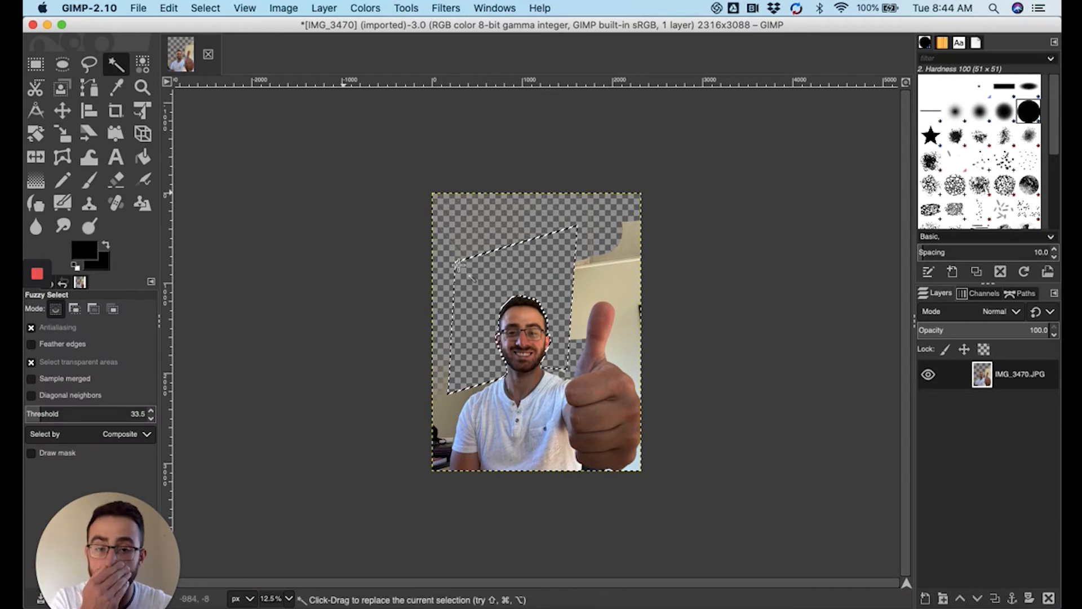
{"action": "left_click", "coordinate": [611, 279]}
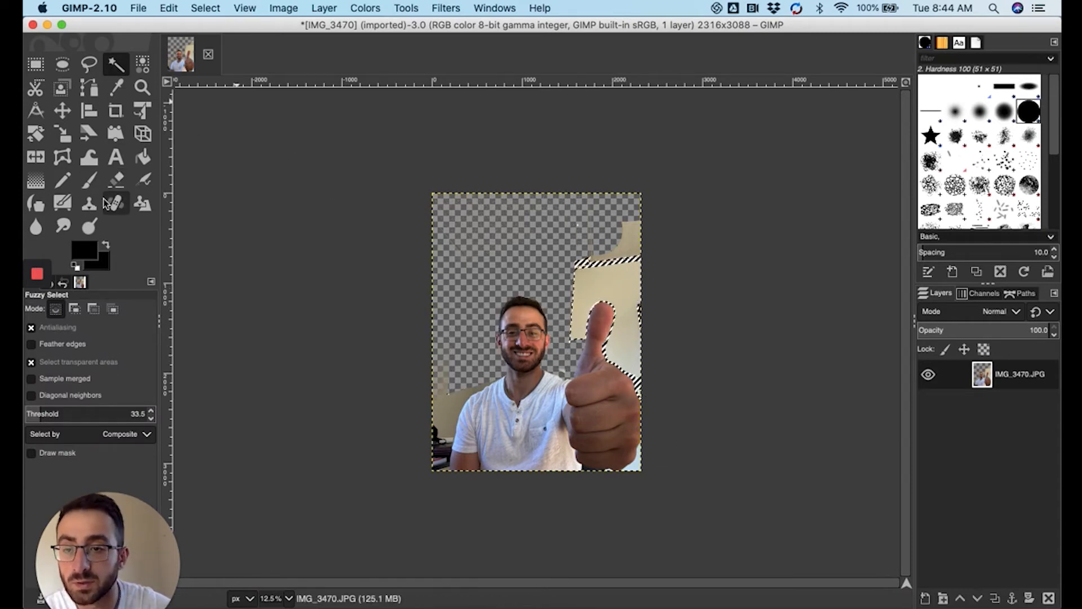
{"action": "left_click", "coordinate": [113, 185]}
{"action": "mouse_move", "coordinate": [615, 237]}
{"action": "left_mouse_down"}
{"action": "mouse_move", "coordinate": [599, 315]}
{"action": "mouse_move", "coordinate": [626, 275]}
{"action": "mouse_move", "coordinate": [622, 267]}
{"action": "mouse_move", "coordinate": [580, 356]}
{"action": "mouse_move", "coordinate": [626, 353]}
{"action": "mouse_move", "coordinate": [636, 381]}
{"action": "mouse_move", "coordinate": [629, 346]}
{"action": "left_mouse_up"}
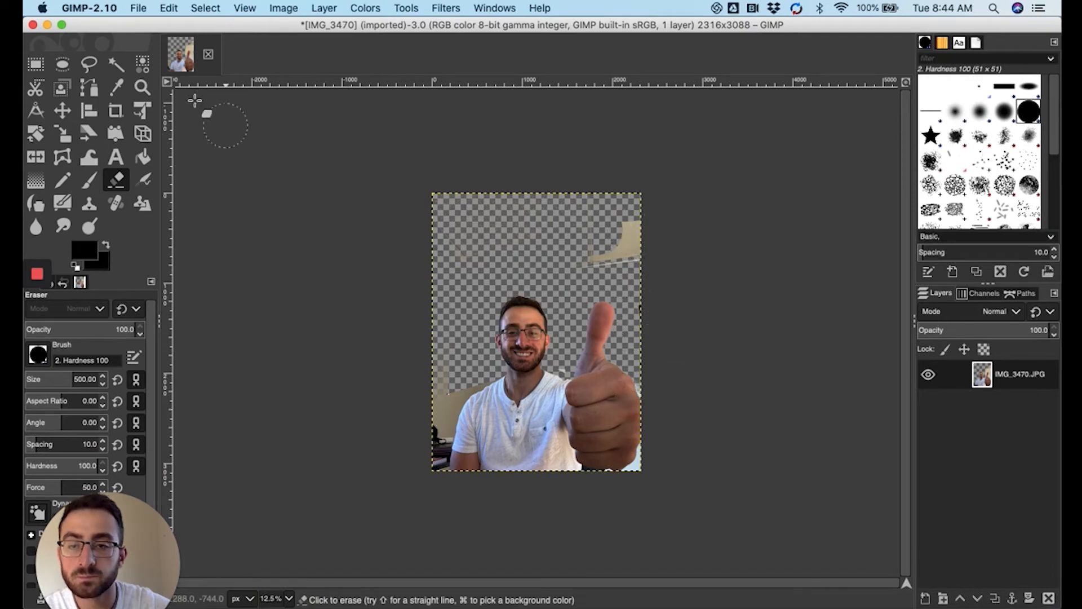
Select the leftover wall patch in the photo's corner above the thumb with Fuzzy Select and erase it.
{"action": "left_click", "coordinate": [116, 66]}
{"action": "left_click", "coordinate": [624, 243]}
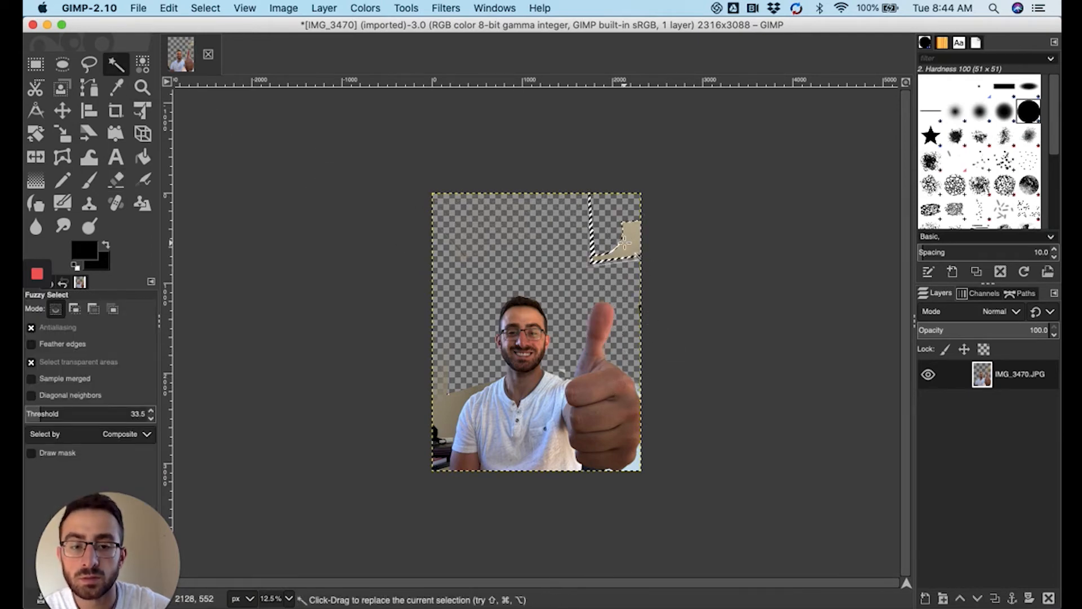
{"action": "left_click", "coordinate": [116, 179]}
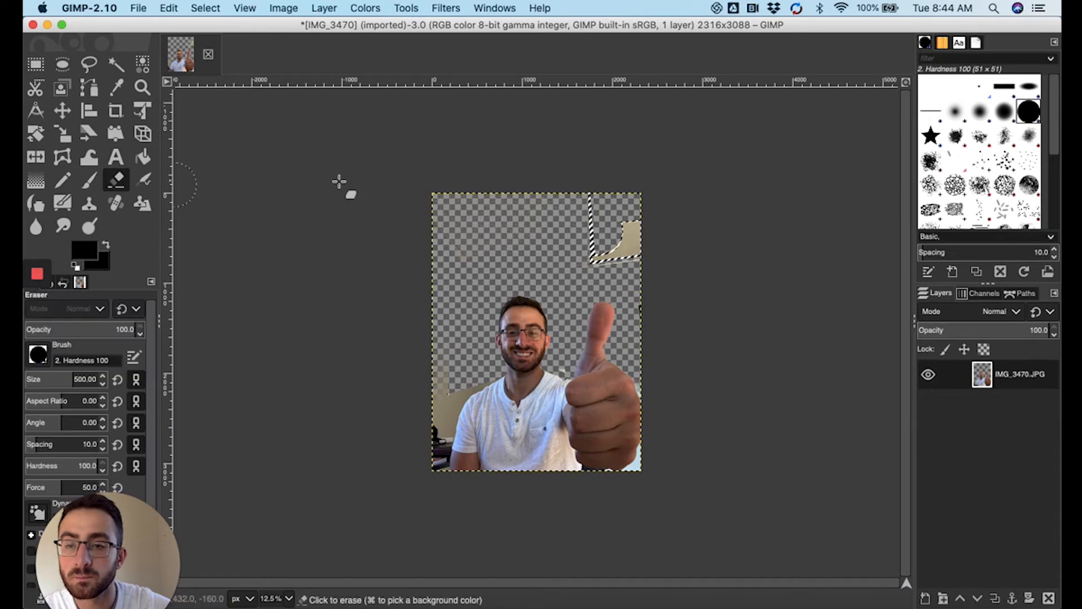
{"action": "mouse_move", "coordinate": [599, 221]}
{"action": "left_mouse_down"}
{"action": "mouse_move", "coordinate": [615, 242]}
{"action": "mouse_move", "coordinate": [643, 210]}
{"action": "left_mouse_up"}
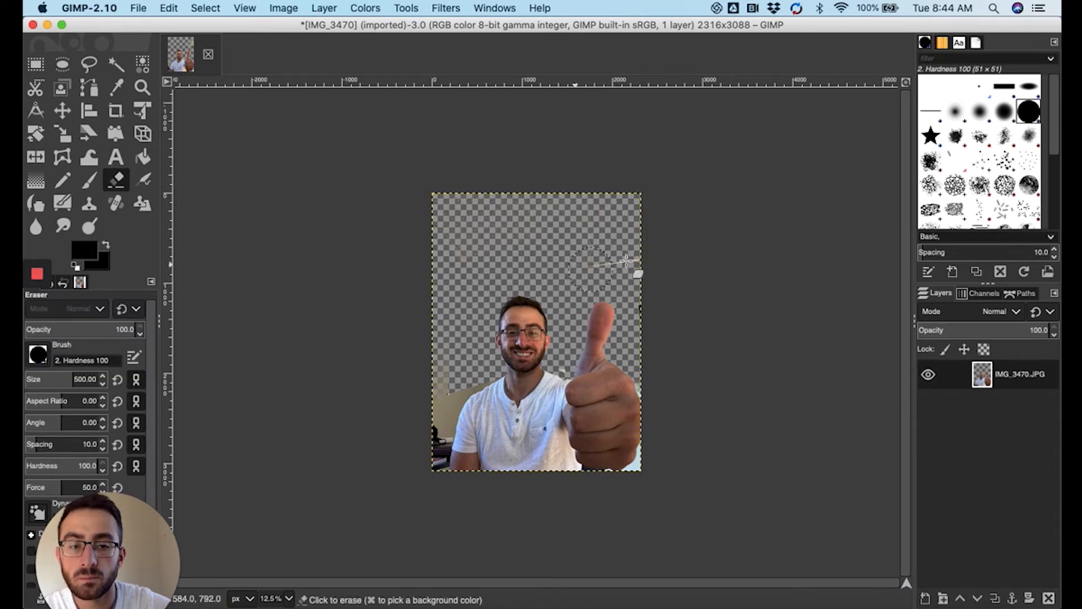
Fuzzy-select the cleared area just above the thumb and erase across the upper background to clean up leftover traces.
{"action": "left_click", "coordinate": [116, 66]}
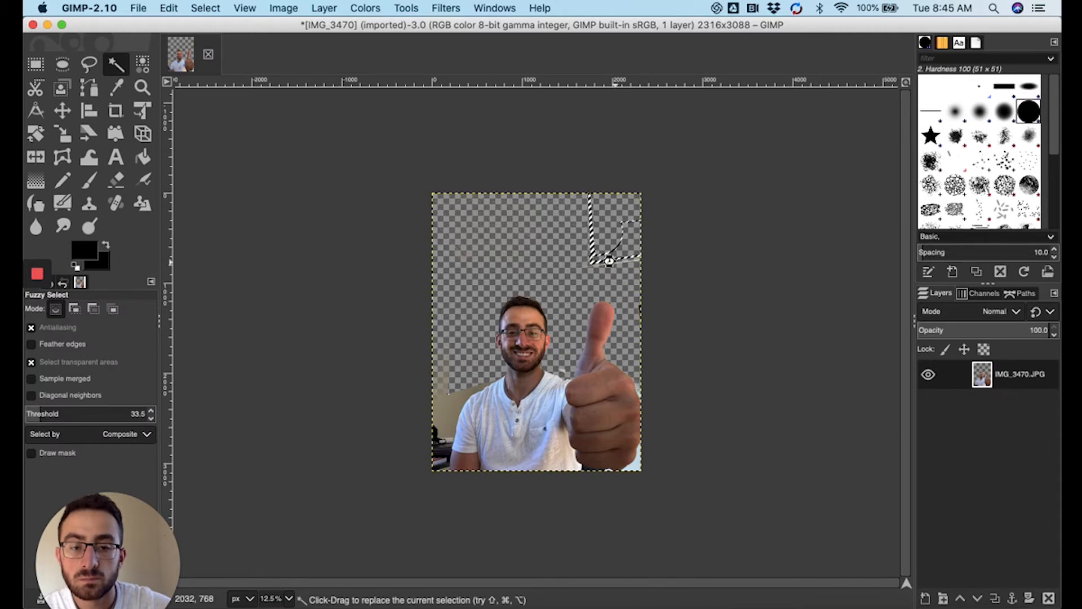
{"action": "left_click", "coordinate": [603, 271]}
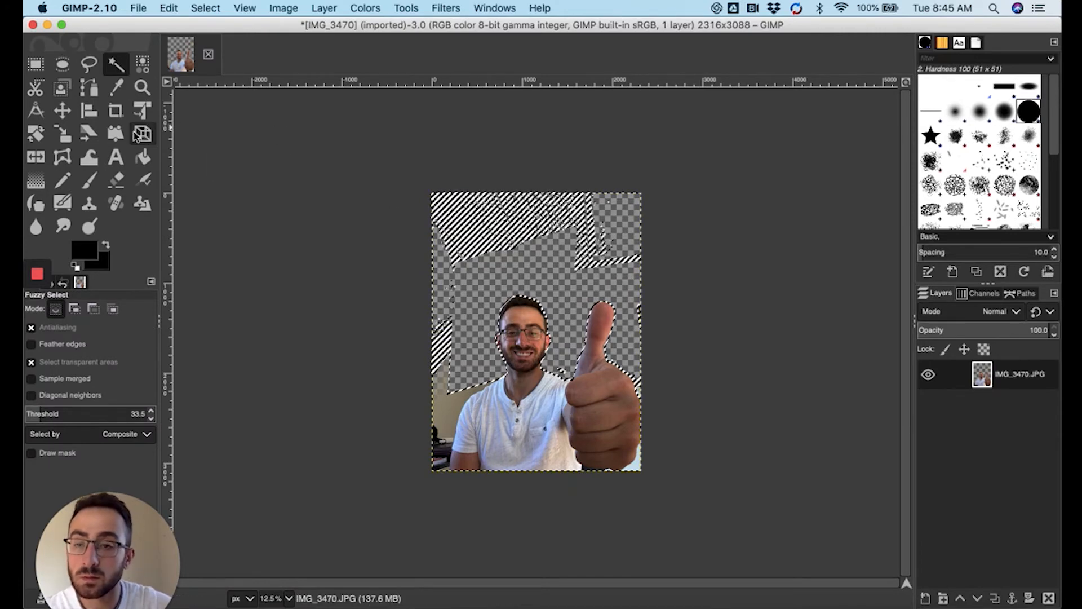
{"action": "key", "text": "shift+e"}
{"action": "mouse_move", "coordinate": [549, 173]}
{"action": "left_mouse_down"}
{"action": "mouse_move", "coordinate": [475, 188]}
{"action": "mouse_move", "coordinate": [433, 223]}
{"action": "mouse_move", "coordinate": [645, 241]}
{"action": "left_mouse_up"}
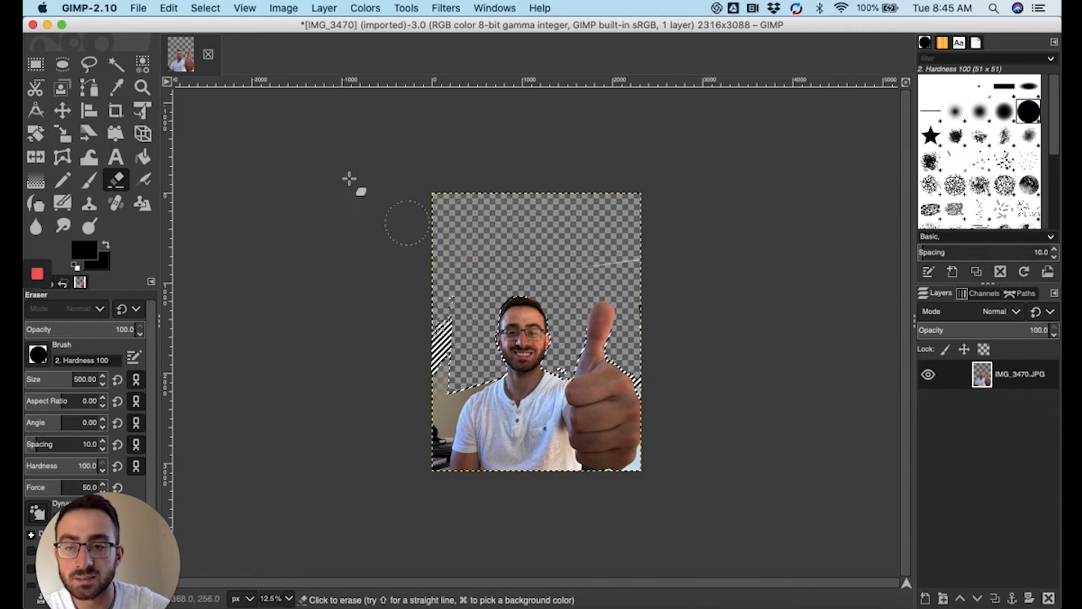
Outline the leftover streak above the thumb with Free Select and erase it to transparency.
{"action": "left_click", "coordinate": [84, 65]}
{"action": "left_click", "coordinate": [640, 241]}
{"action": "left_click", "coordinate": [546, 239]}
{"action": "left_click", "coordinate": [555, 305]}
{"action": "left_click", "coordinate": [637, 286]}
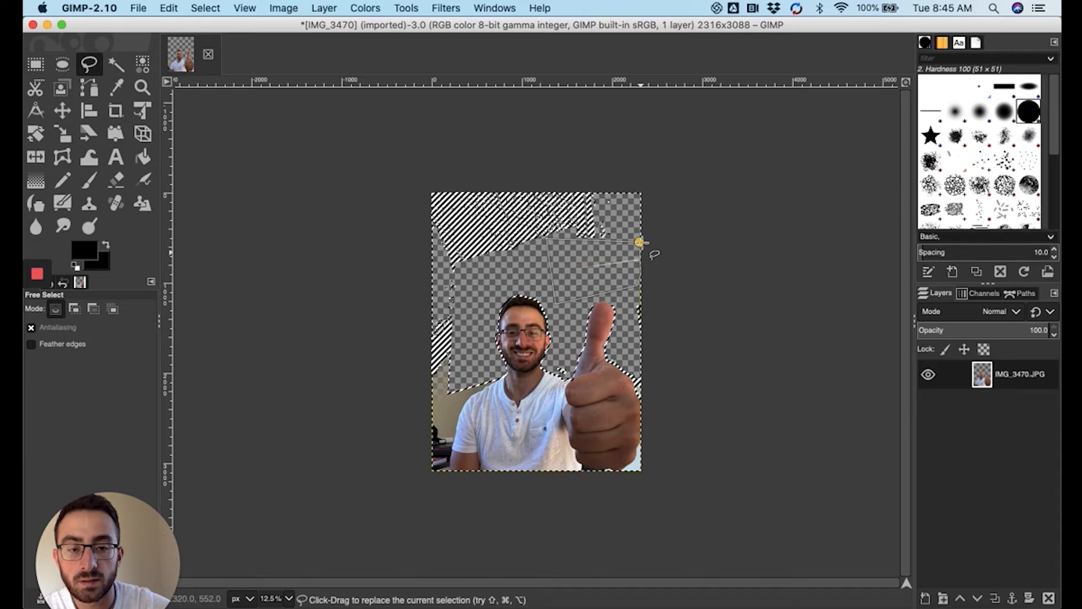
{"action": "left_click", "coordinate": [639, 242]}
{"action": "key", "text": "Return"}
{"action": "left_click", "coordinate": [116, 179]}
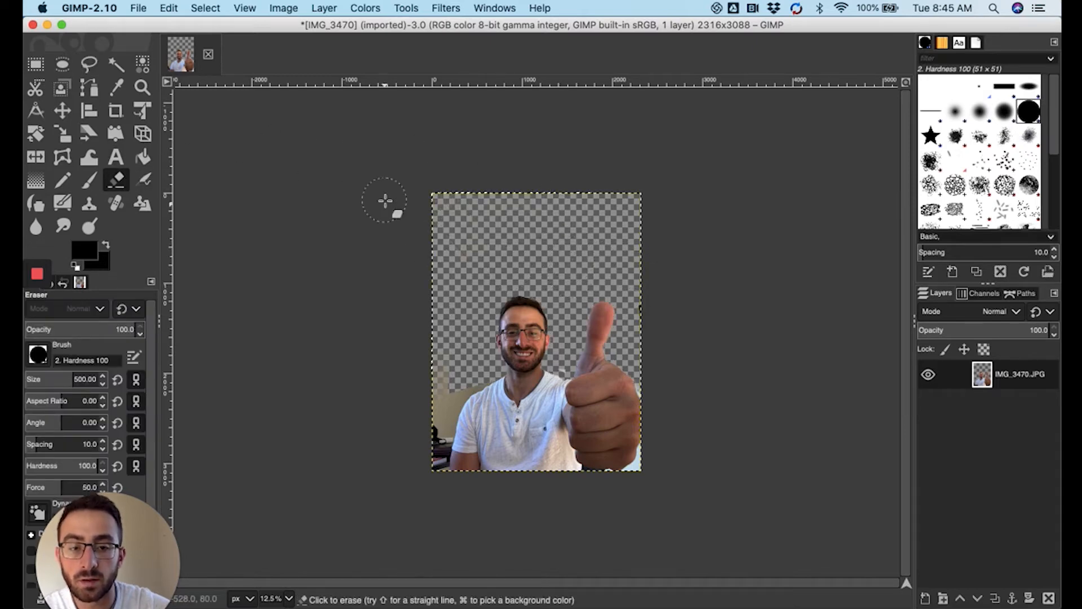
Select the remaining wall beside the white-shirted shoulder with Fuzzy Select at threshold 33.5 and erase it.
{"action": "left_click", "coordinate": [116, 65]}
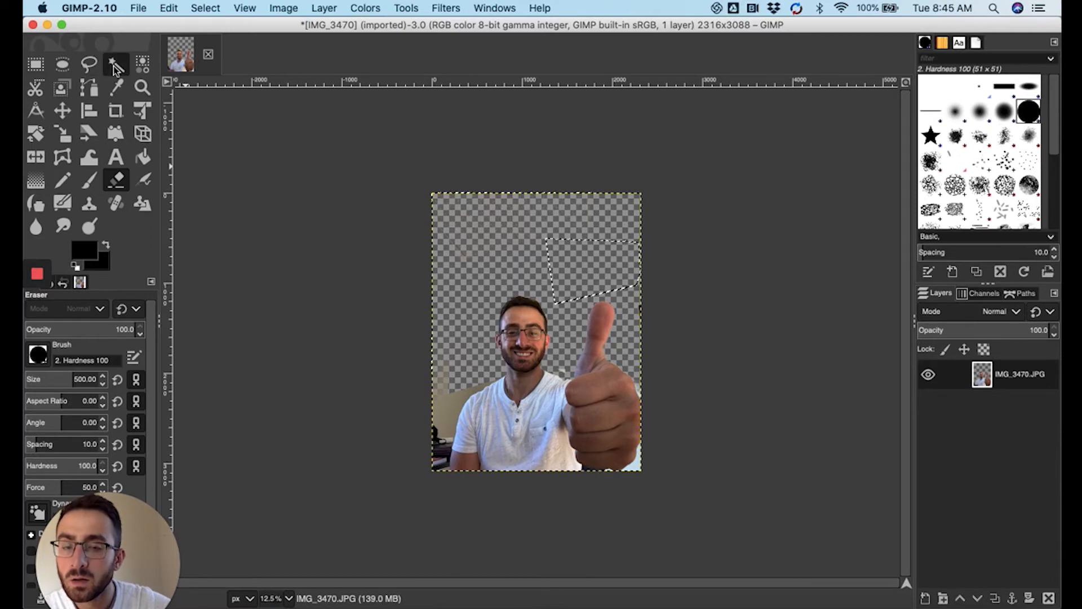
{"action": "left_click", "coordinate": [446, 423]}
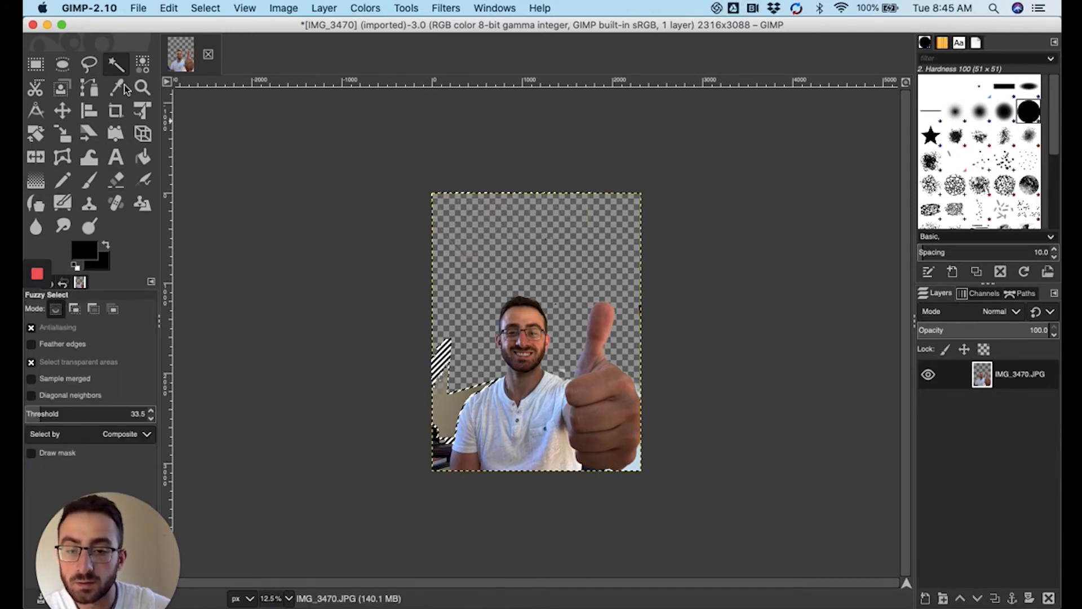
{"action": "left_click", "coordinate": [116, 179]}
{"action": "left_click_drag", "start_coordinate": [476, 400], "coordinate": [443, 435]}
{"action": "left_click_drag", "start_coordinate": [455, 317], "coordinate": [446, 345]}
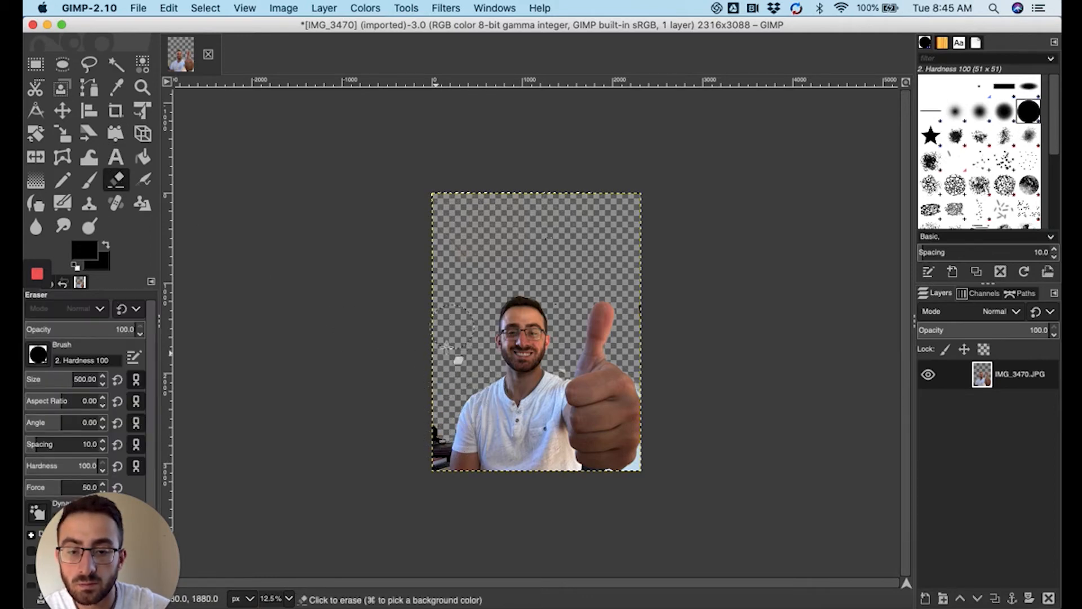
Outline the dark object beside the lower sleeve in the photo's corner with Free Select and erase it.
{"action": "key", "text": "super+z"}
{"action": "key", "text": "f"}
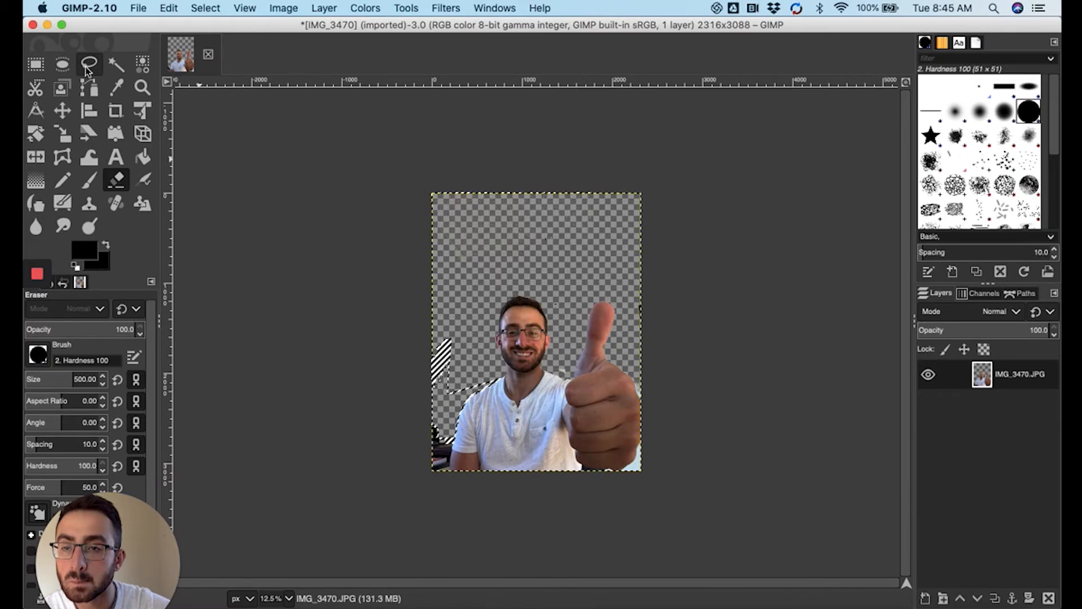
{"action": "left_click", "coordinate": [449, 469]}
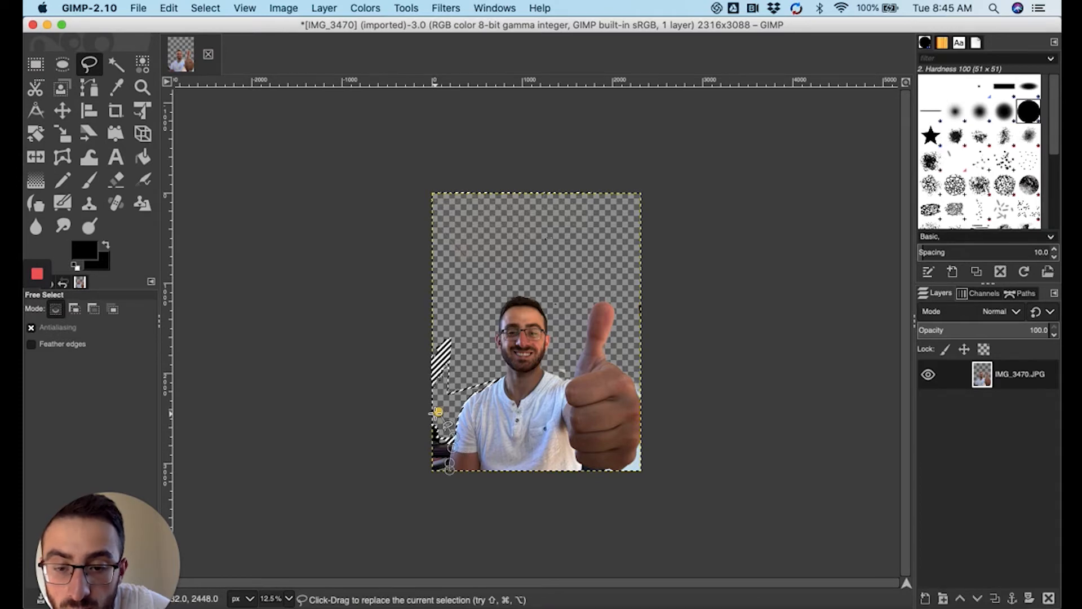
{"action": "left_click", "coordinate": [432, 467]}
{"action": "key", "text": "Return"}
{"action": "left_click", "coordinate": [116, 180]}
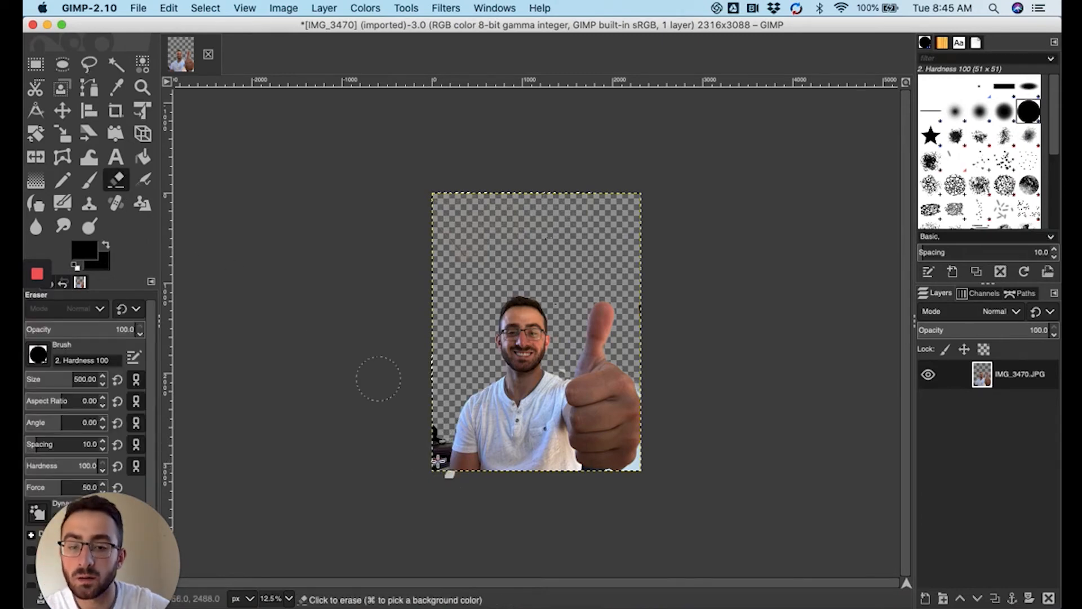
{"action": "left_click_drag", "start_coordinate": [439, 483], "coordinate": [445, 445]}
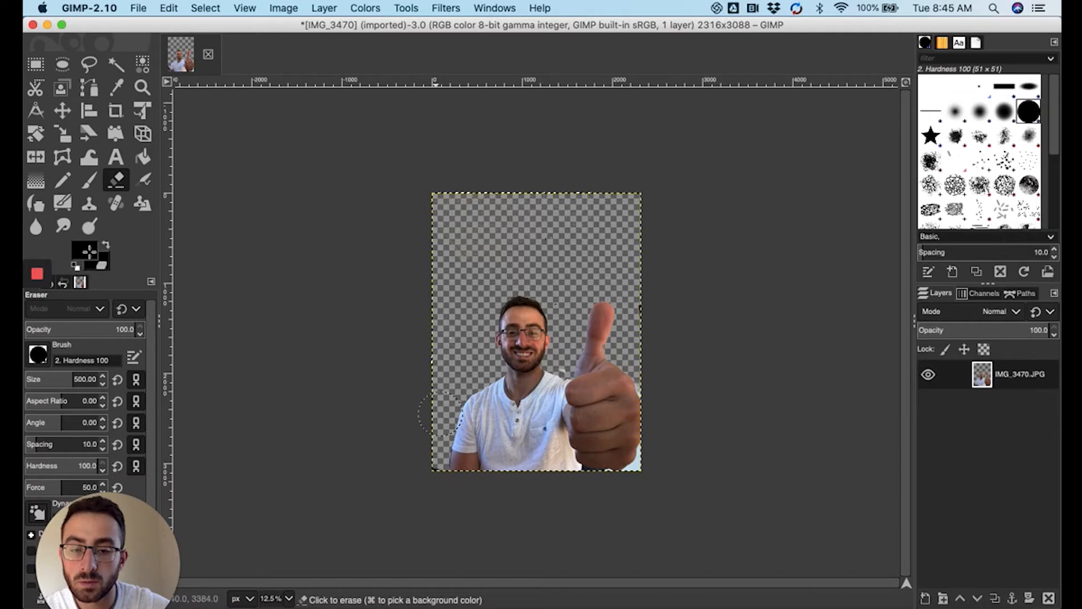
Fuzzy-select and erase the leftover background patch below the fist, then fuzzy-select the area beside the knuckles for erasing.
{"action": "left_click", "coordinate": [117, 64]}
{"action": "left_click", "coordinate": [637, 468]}
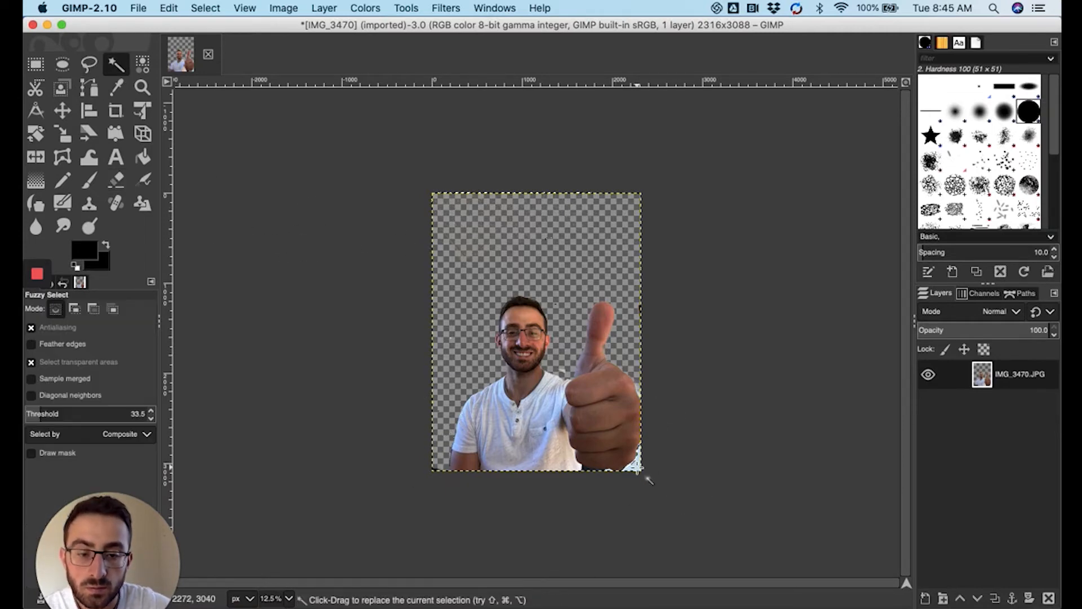
{"action": "left_click", "coordinate": [116, 180]}
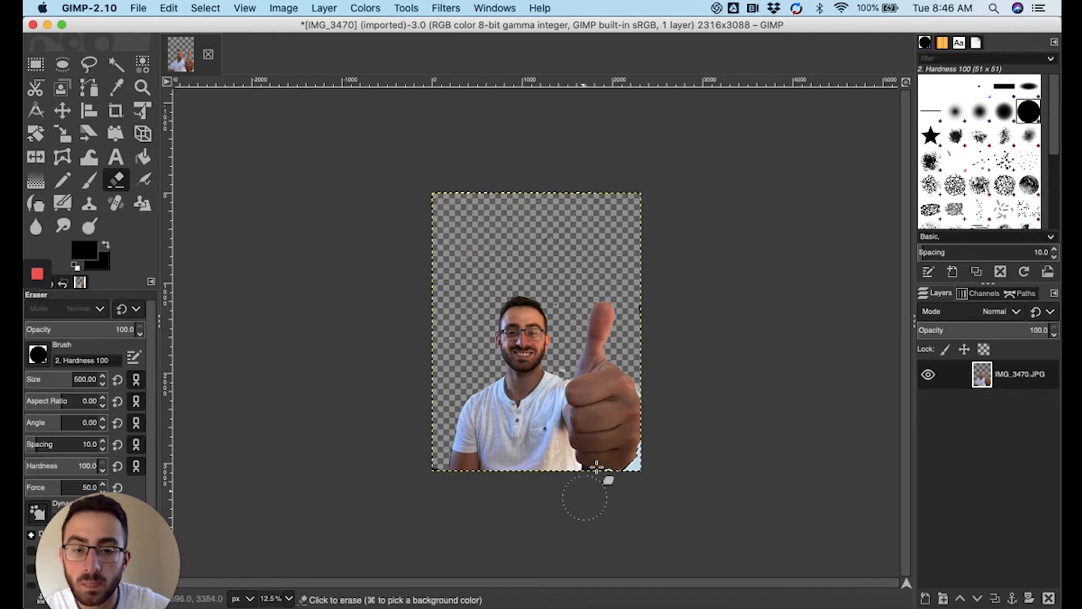
{"action": "left_click", "coordinate": [116, 65]}
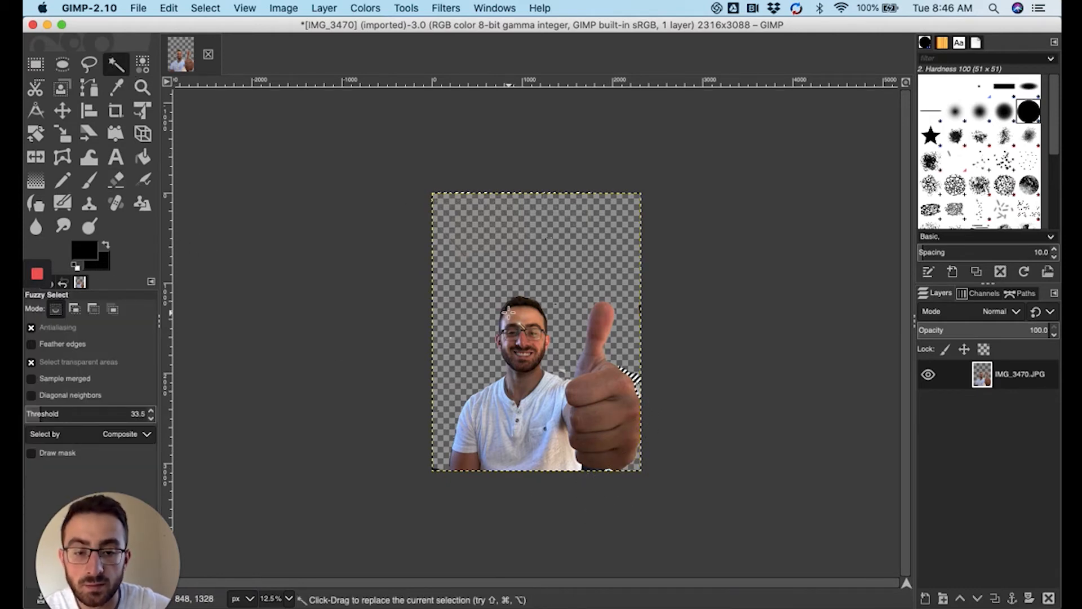
{"action": "left_click", "coordinate": [116, 179]}
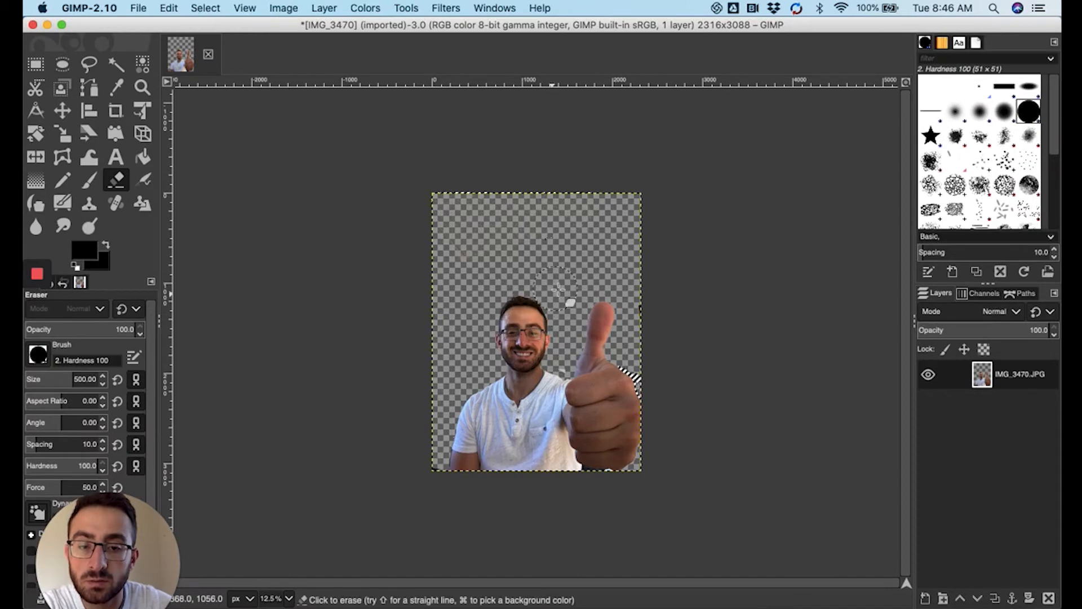
Zoom the image to 100% and inspect the cleared background, hair, neck and shoulder edges for leftover traces.
{"action": "left_click", "coordinate": [248, 8]}
{"action": "mouse_move", "coordinate": [305, 68]}
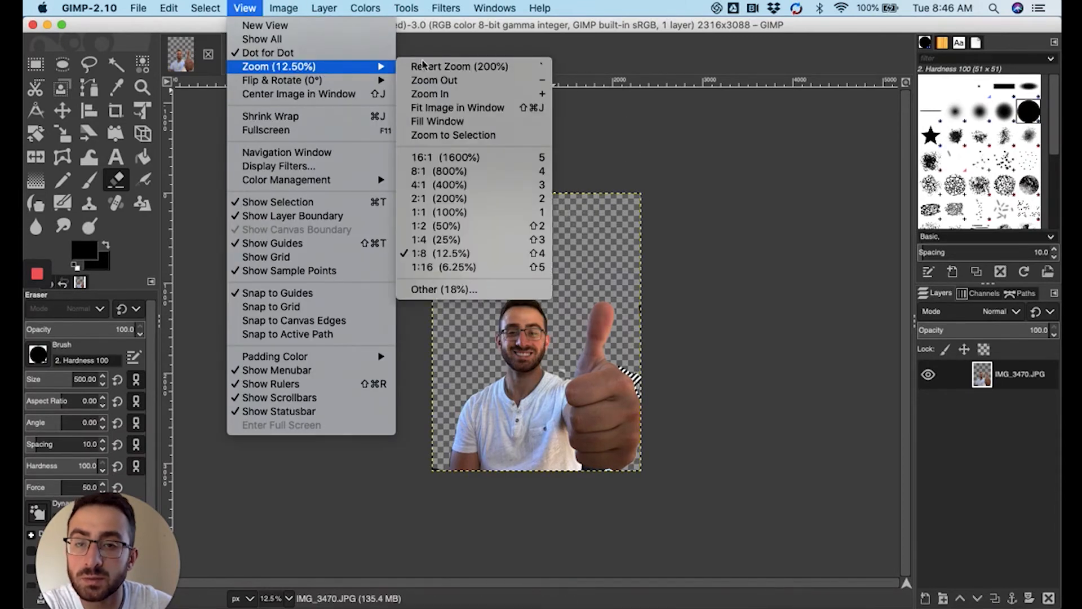
{"action": "left_click", "coordinate": [437, 219]}
{"action": "scroll", "coordinate": [449, 434], "scroll_direction": "up", "scroll_amount": 10}
{"action": "scroll", "coordinate": [438, 416], "scroll_direction": "down", "scroll_amount": 3}
{"action": "scroll", "coordinate": [446, 426], "scroll_direction": "up", "scroll_amount": 10}
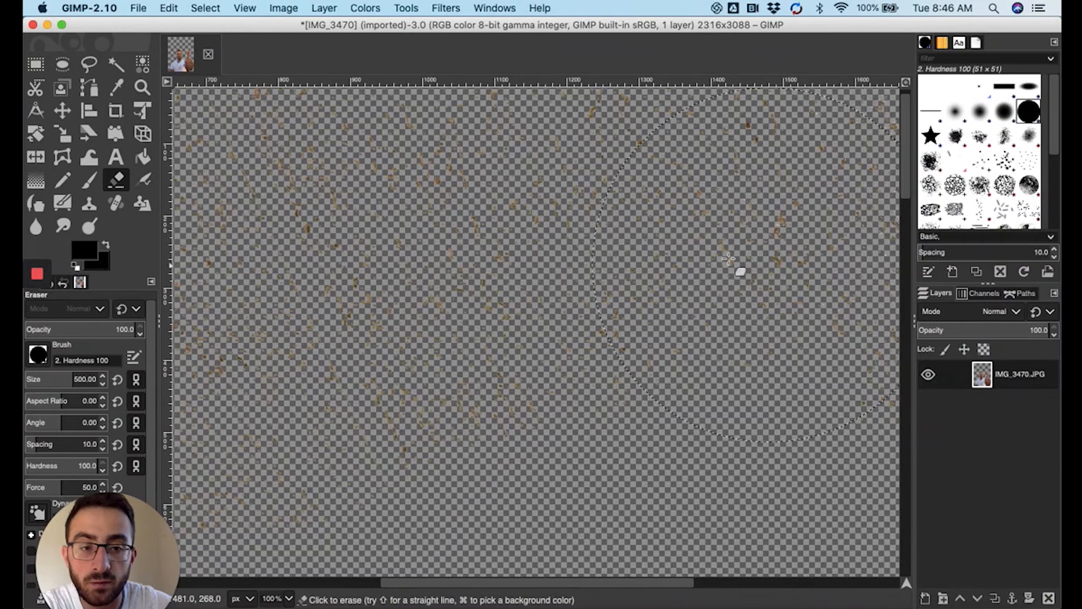
{"action": "scroll", "coordinate": [391, 350], "scroll_direction": "down", "scroll_amount": 15}
{"action": "scroll", "coordinate": [391, 345], "scroll_direction": "up", "scroll_amount": 7}
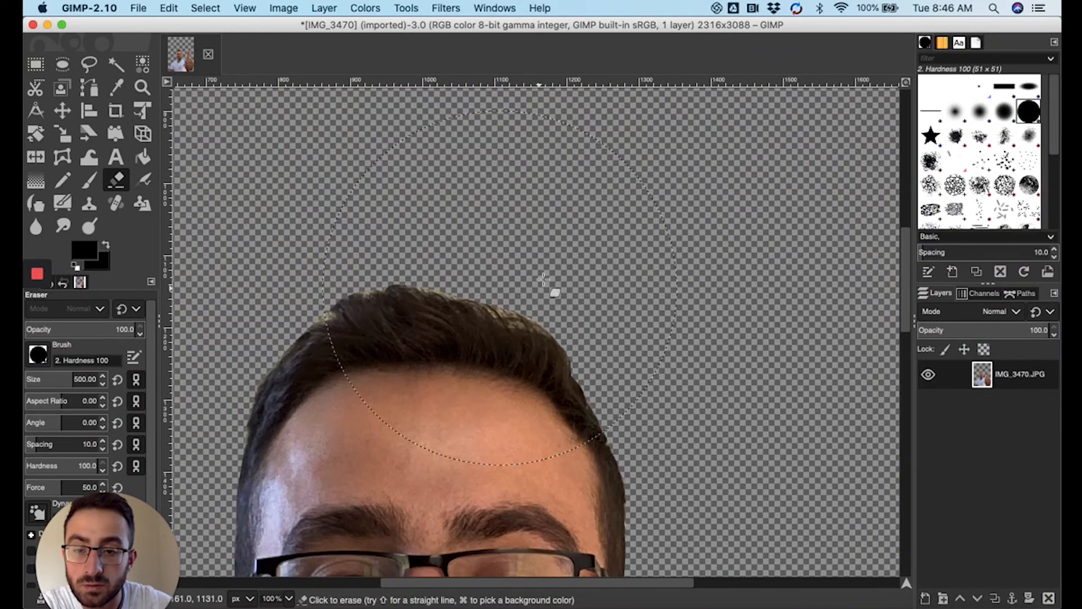
{"action": "scroll", "coordinate": [337, 339], "scroll_direction": "down", "scroll_amount": 20}
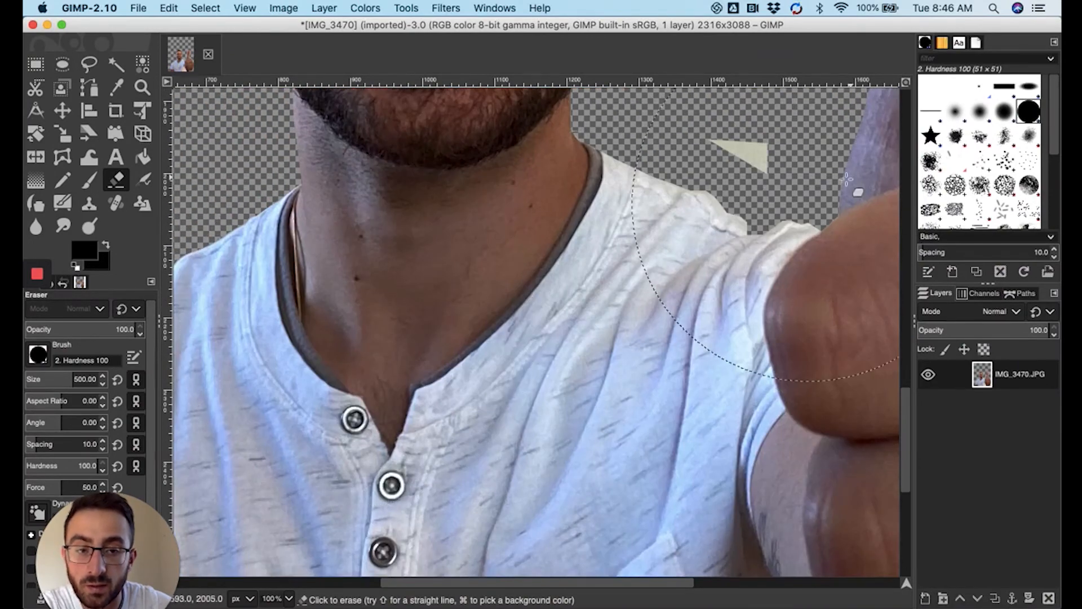
{"action": "scroll", "coordinate": [732, 254], "scroll_direction": "up", "scroll_amount": 5}
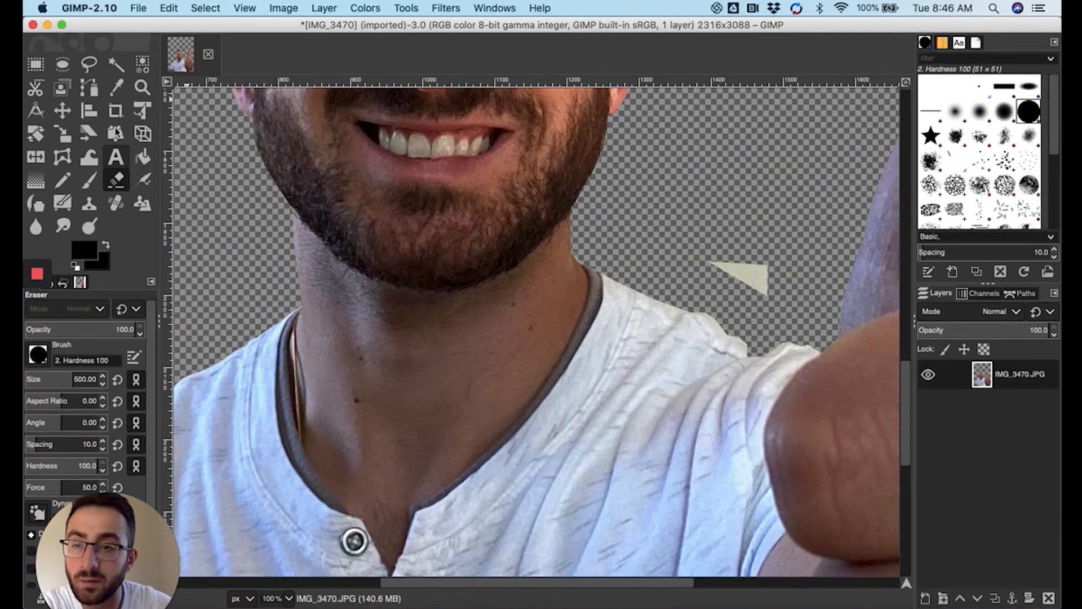
Outline the leftover wall triangle above the shoulder with Free Select and switch to the Eraser to remove it.
{"action": "left_click", "coordinate": [88, 66]}
{"action": "left_click", "coordinate": [701, 227]}
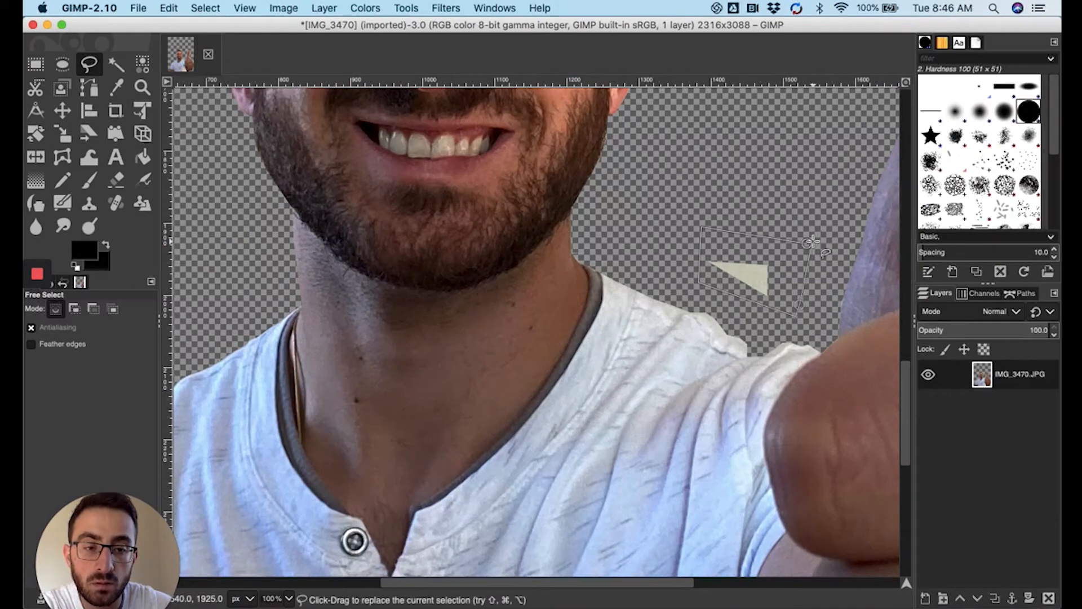
{"action": "key", "text": "shift+e"}
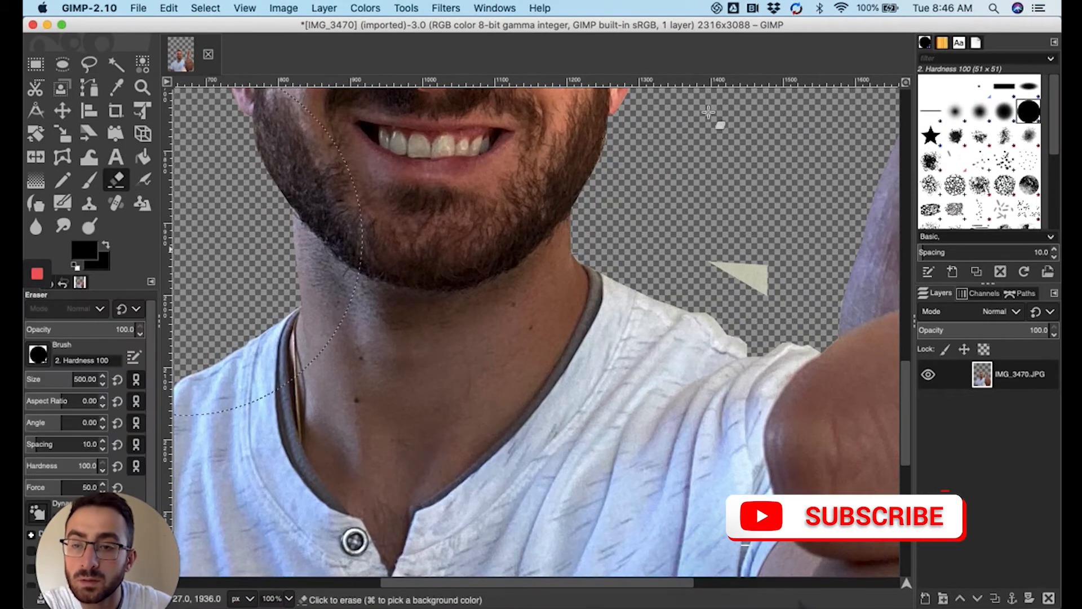
Free-select the dark fringe along the upper arm together with the leftover strip in the photo's lower corner and erase them.
{"action": "scroll", "coordinate": [751, 260], "scroll_direction": "down", "scroll_amount": 10}
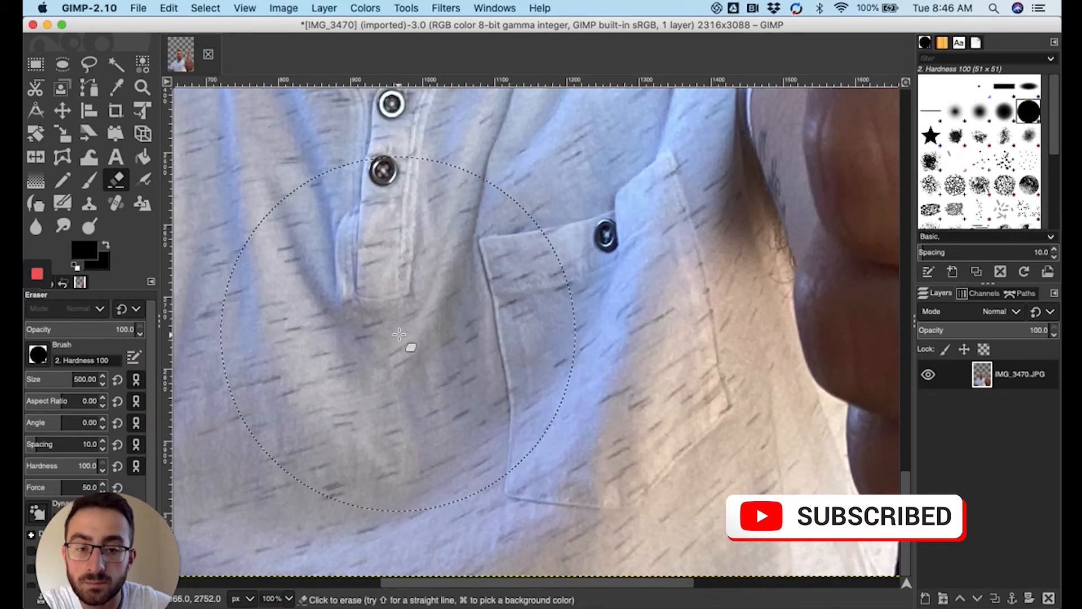
{"action": "scroll", "coordinate": [229, 511], "scroll_direction": "left", "scroll_amount": 15}
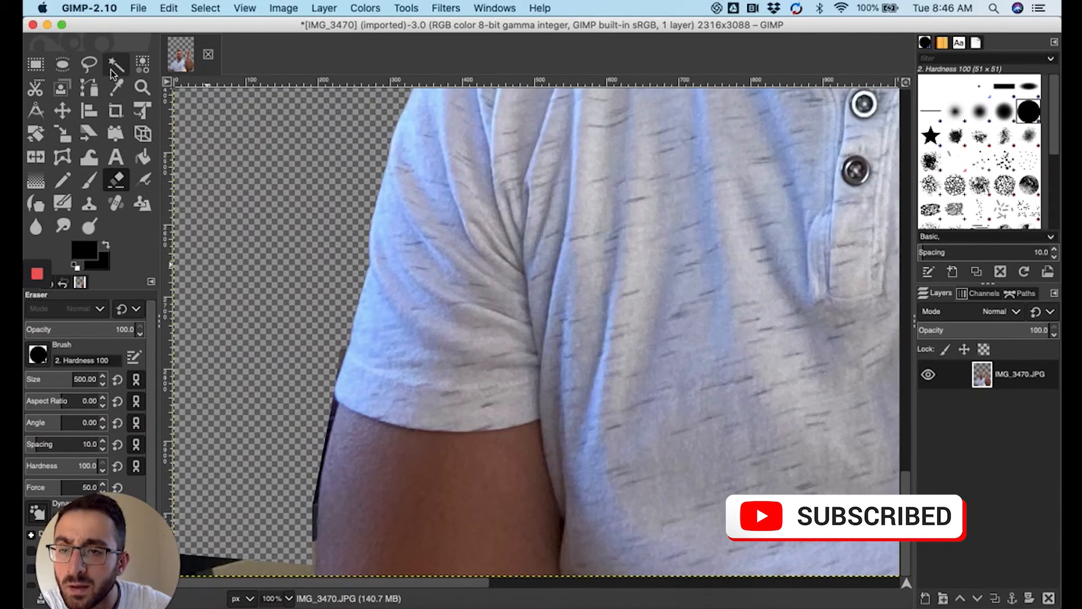
{"action": "left_click", "coordinate": [89, 64]}
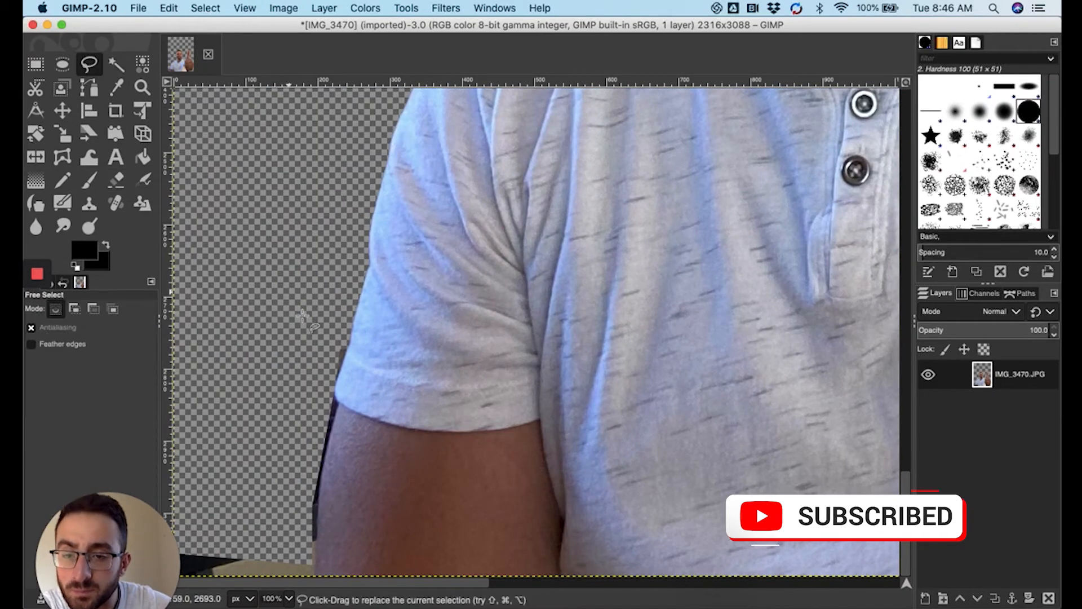
{"action": "left_click", "coordinate": [350, 352]}
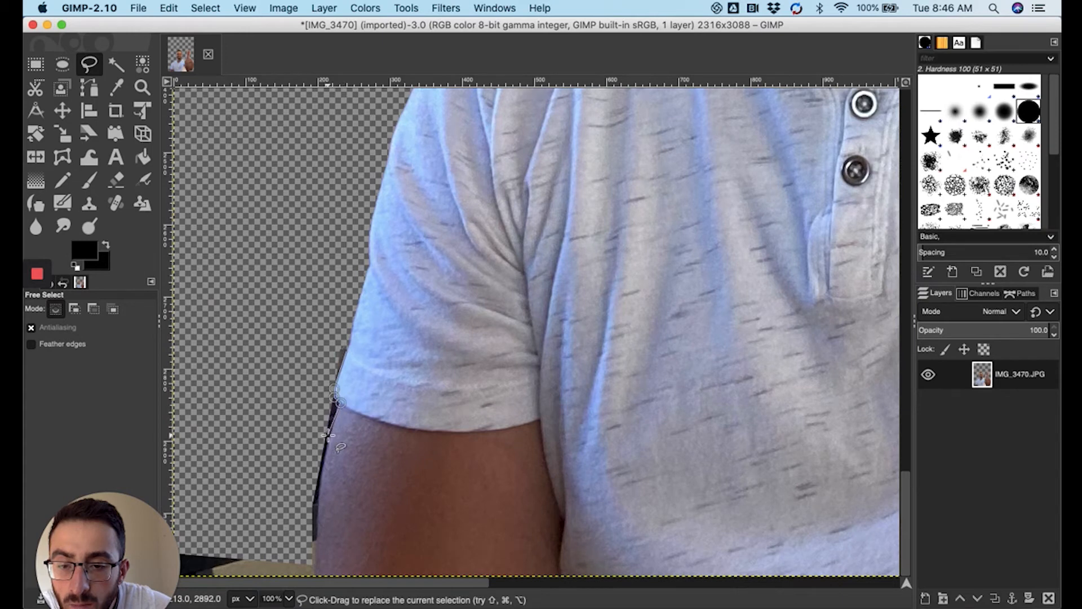
{"action": "left_click", "coordinate": [319, 486]}
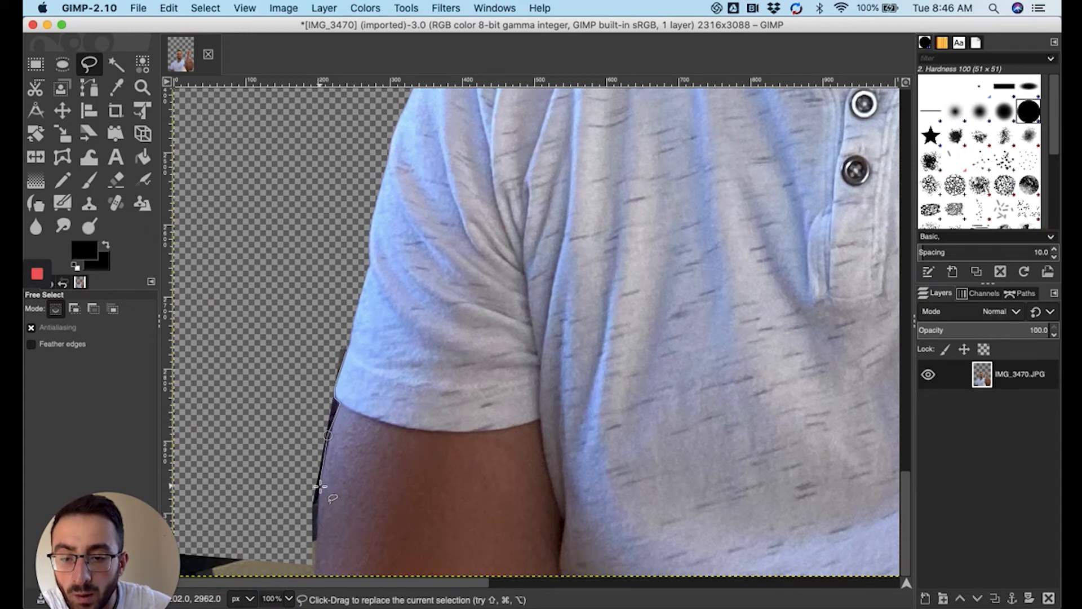
{"action": "left_click", "coordinate": [319, 543]}
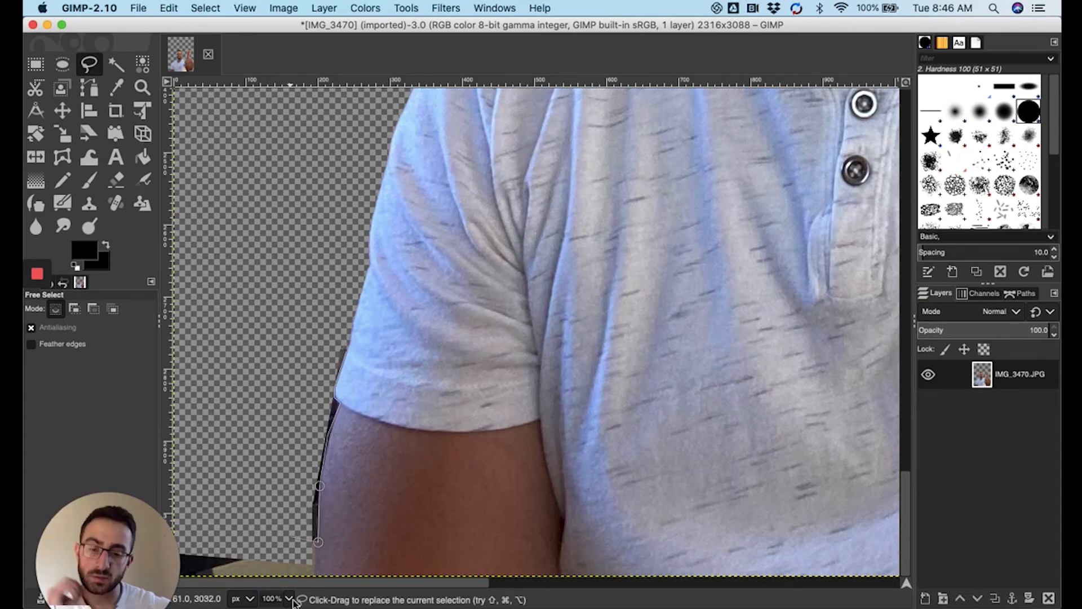
{"action": "left_click", "coordinate": [315, 574]}
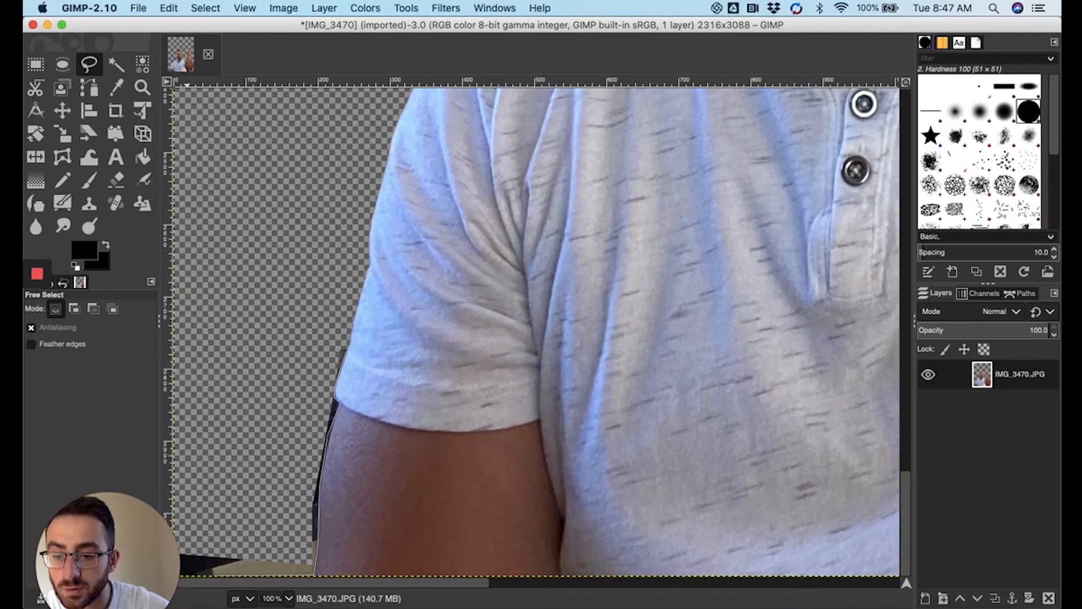
{"action": "left_click_drag", "start_coordinate": [126, 497], "coordinate": [127, 275]}
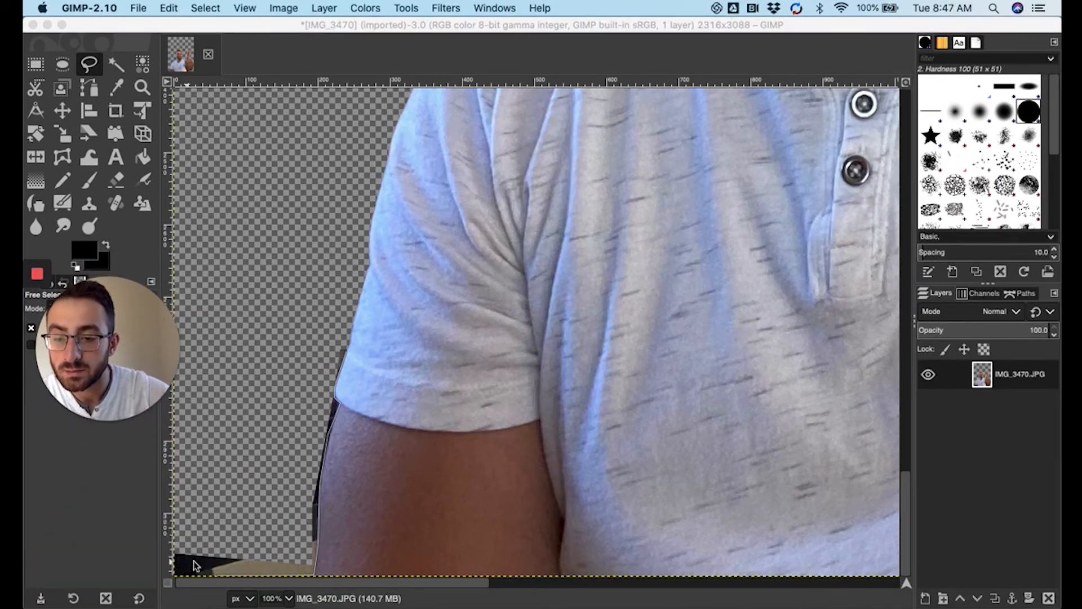
{"action": "left_click", "coordinate": [209, 555]}
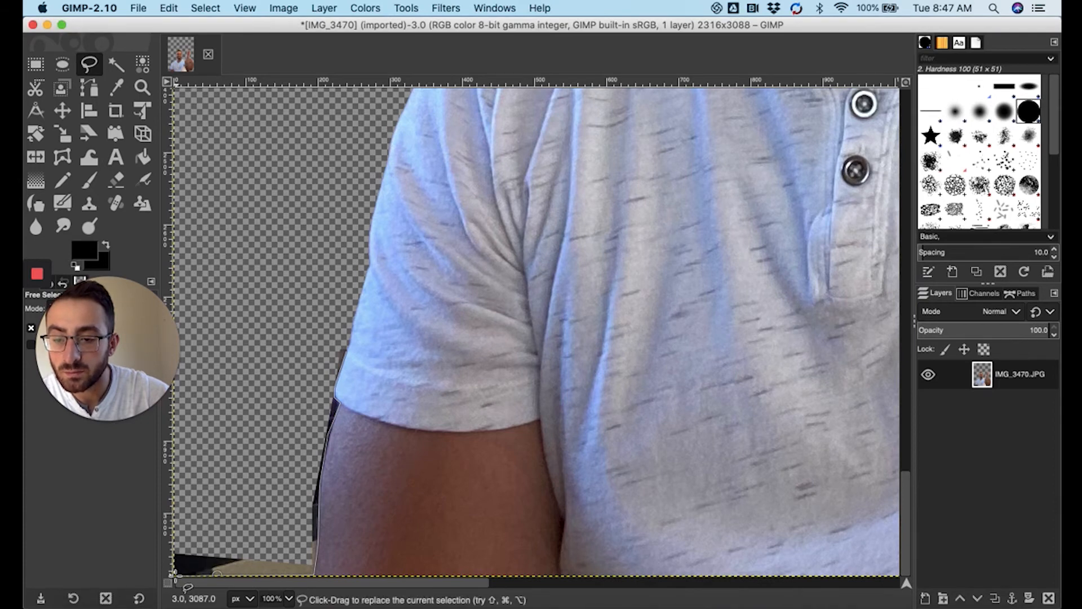
{"action": "left_click", "coordinate": [173, 528]}
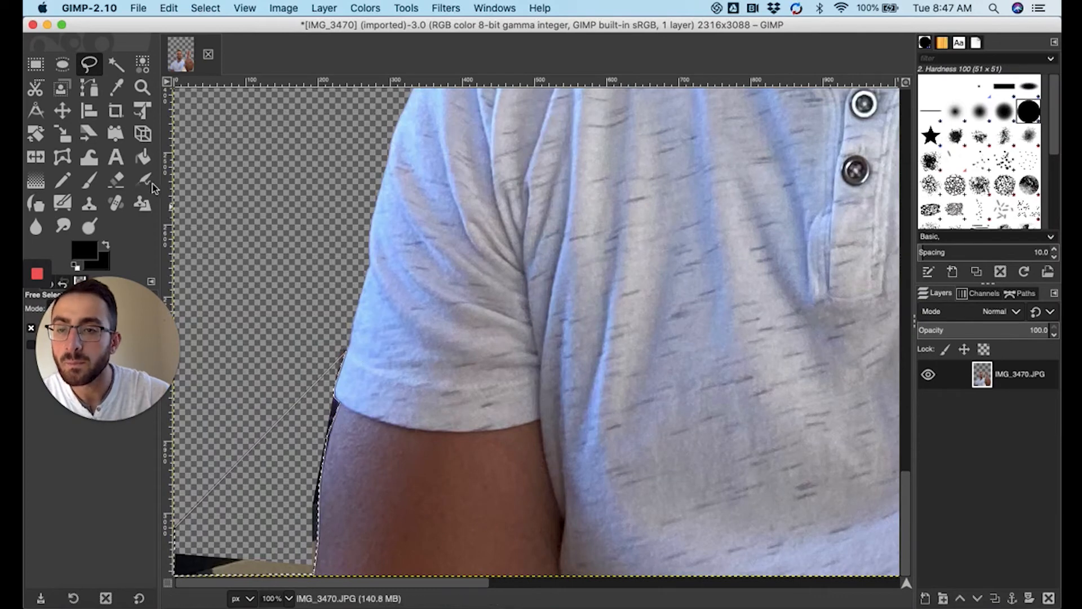
{"action": "left_click", "coordinate": [116, 179]}
{"action": "left_click", "coordinate": [266, 447]}
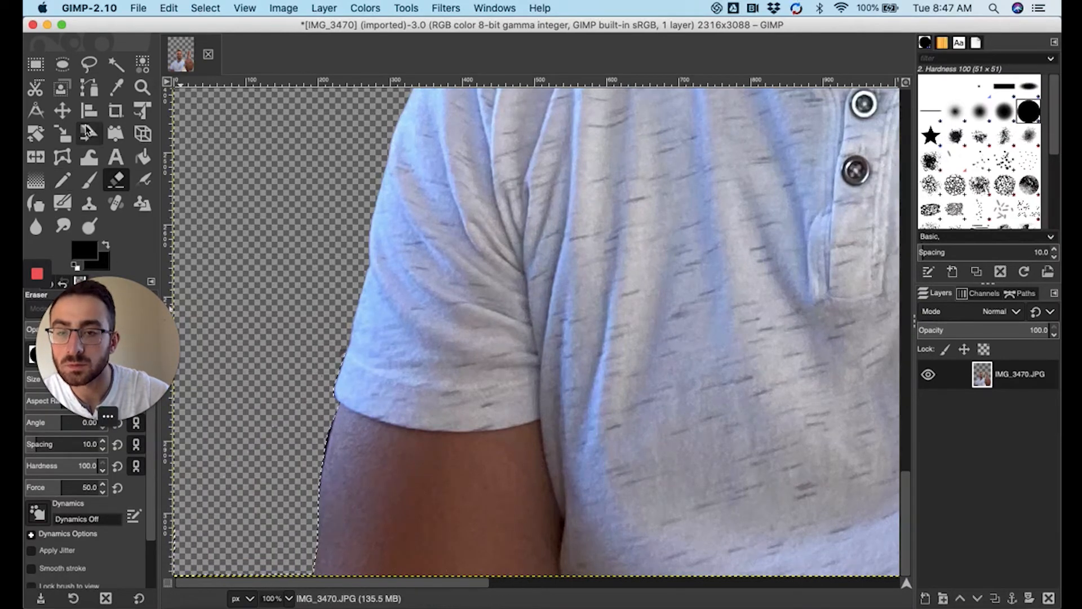
Select the remaining dark sliver on the arm's edge just below the sleeve with Free Select and erase it.
{"action": "left_click", "coordinate": [115, 65]}
{"action": "left_click", "coordinate": [319, 491]}
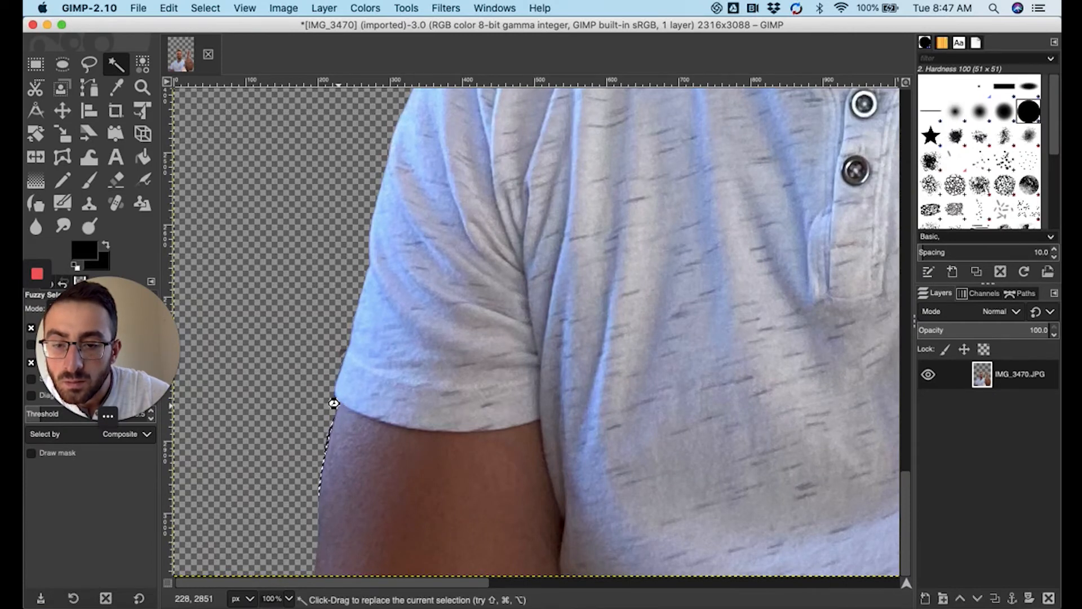
{"action": "key", "text": "f"}
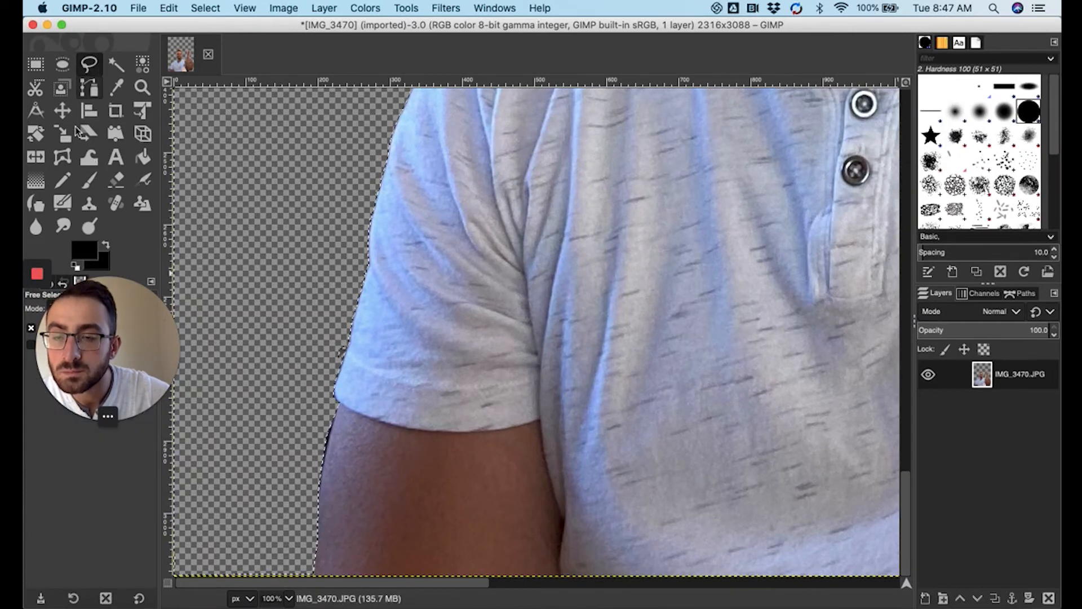
{"action": "left_click", "coordinate": [337, 405]}
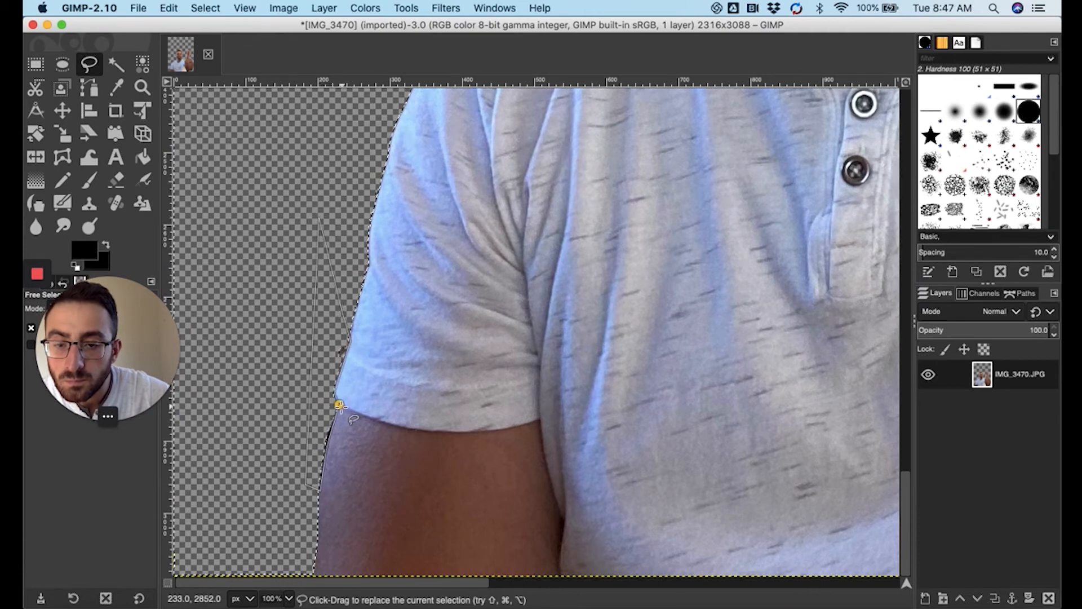
{"action": "left_click", "coordinate": [116, 180]}
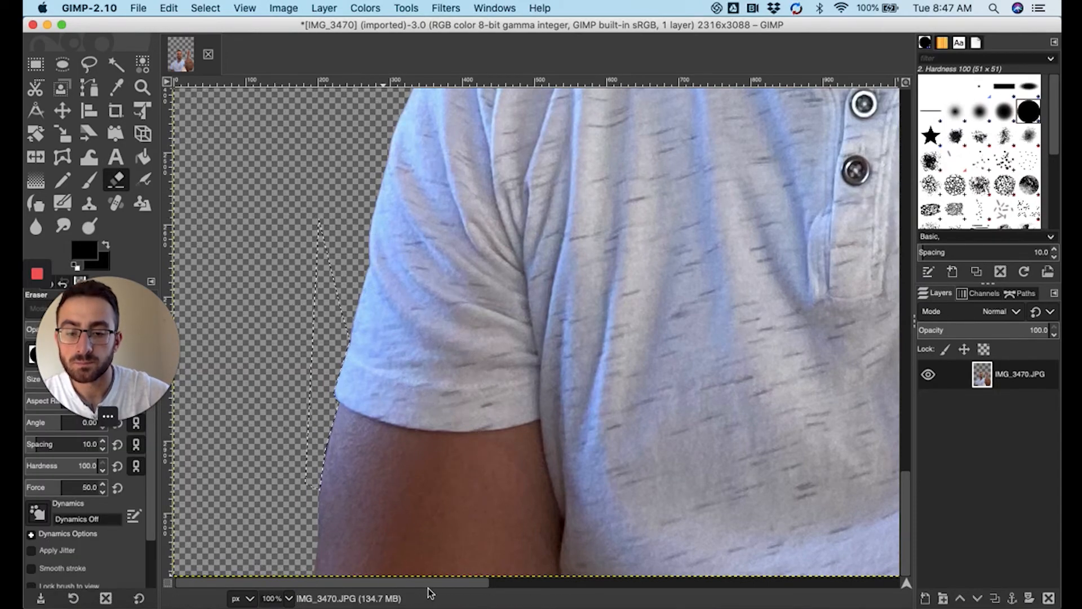
Examine the edges of the thumb, the fist and the photo's lower border for leftover background.
{"action": "left_click_drag", "start_coordinate": [465, 584], "coordinate": [907, 502]}
{"action": "scroll", "coordinate": [652, 475], "scroll_direction": "up", "scroll_amount": 3}
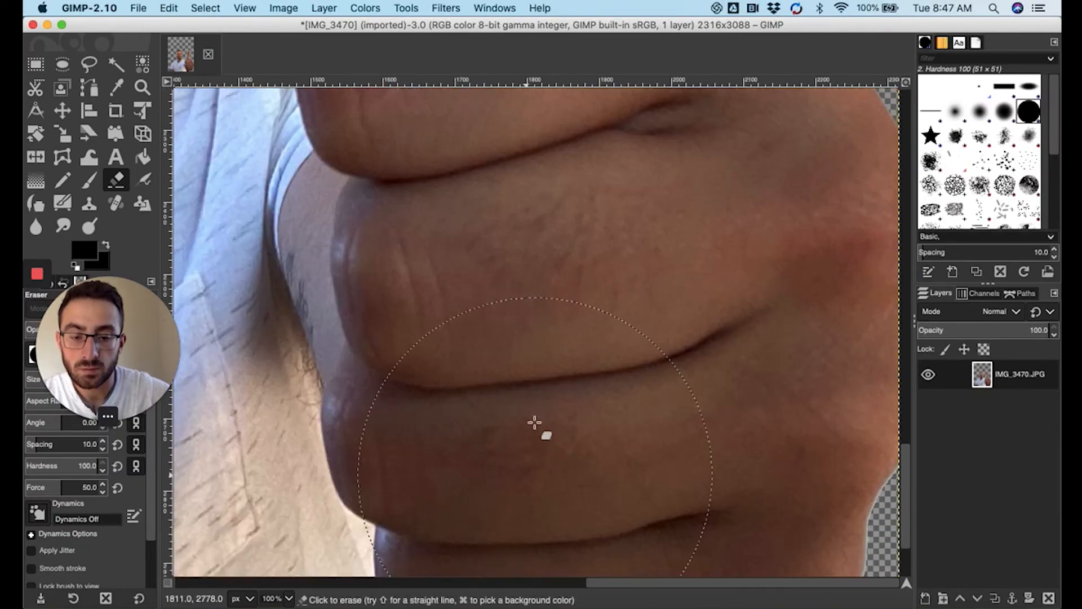
{"action": "scroll", "coordinate": [532, 434], "scroll_direction": "up", "scroll_amount": 8}
{"action": "scroll", "coordinate": [533, 434], "scroll_direction": "down", "scroll_amount": 6}
{"action": "scroll", "coordinate": [563, 406], "scroll_direction": "up", "scroll_amount": 6}
{"action": "scroll", "coordinate": [603, 383], "scroll_direction": "down", "scroll_amount": 4}
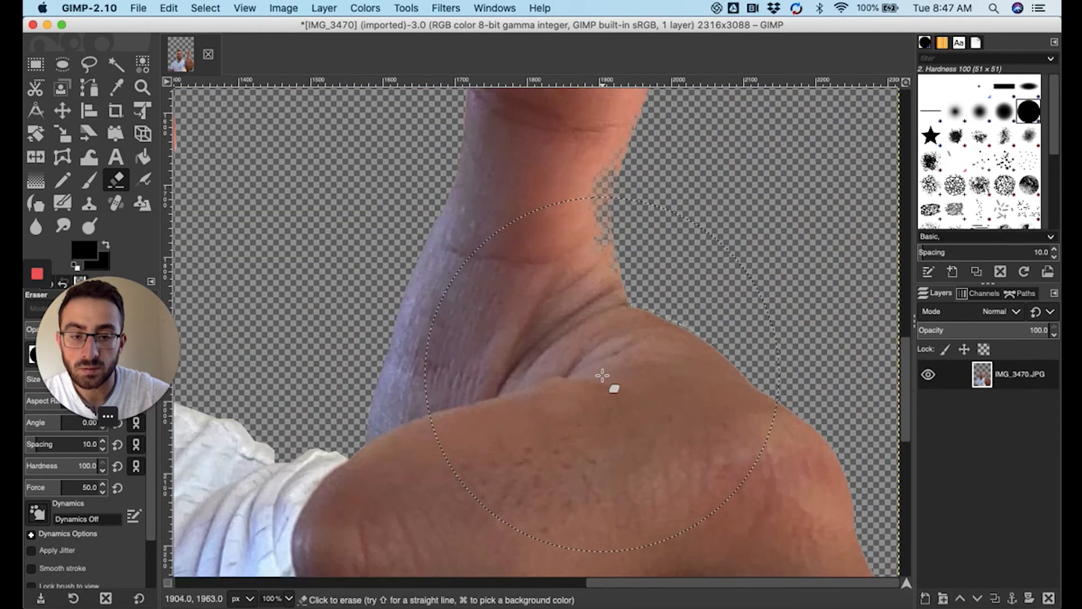
{"action": "scroll", "coordinate": [575, 357], "scroll_direction": "down", "scroll_amount": 10}
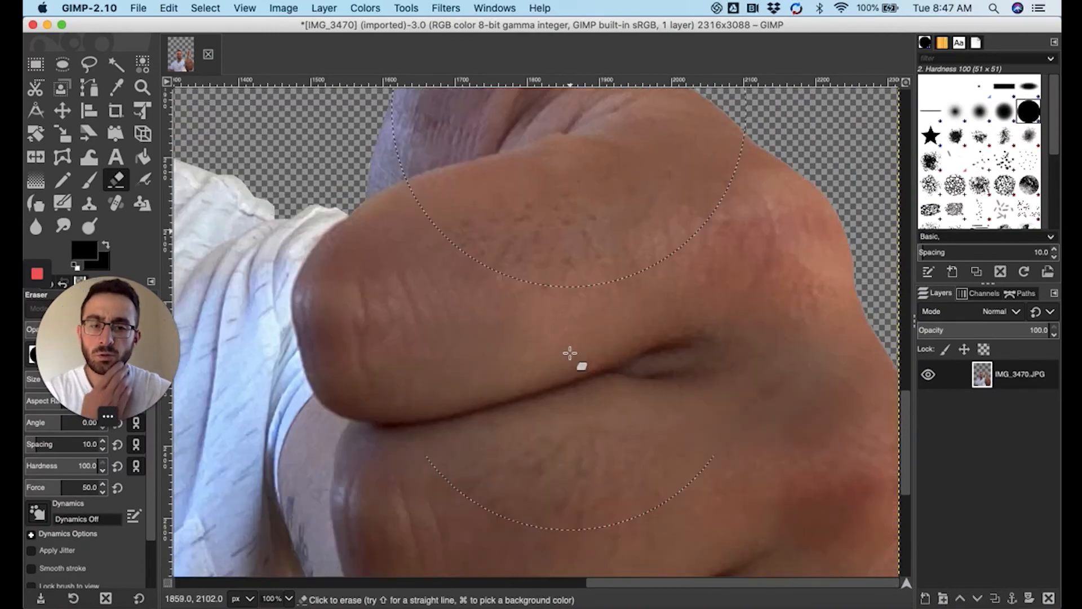
{"action": "scroll", "coordinate": [576, 330], "scroll_direction": "down", "scroll_amount": 5}
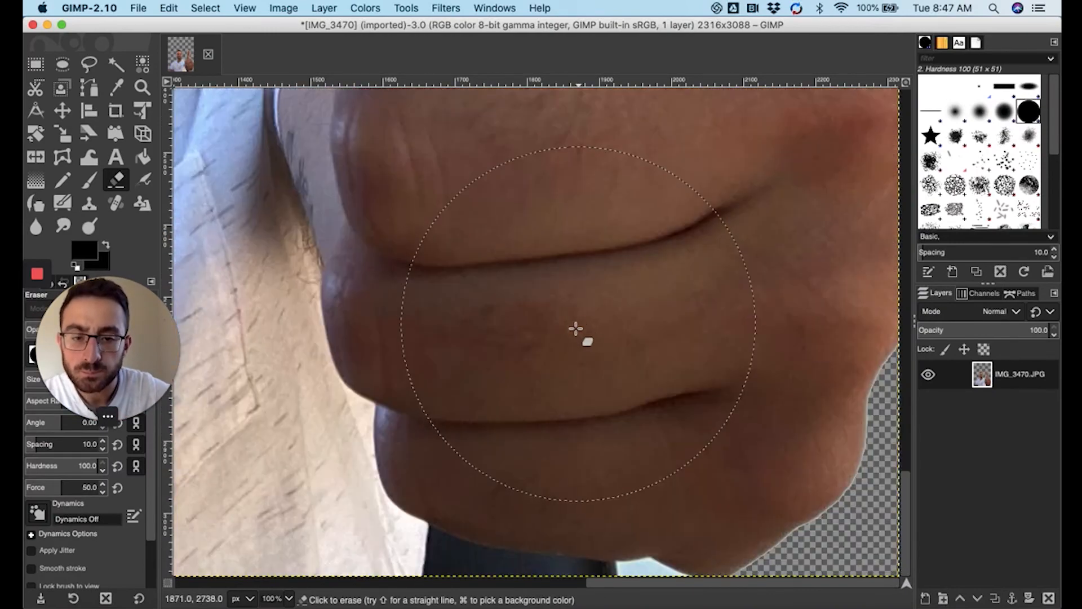
Outline the dark background patch beneath the fist at the photo's lower edge with Free Select and erase it.
{"action": "left_click", "coordinate": [115, 65]}
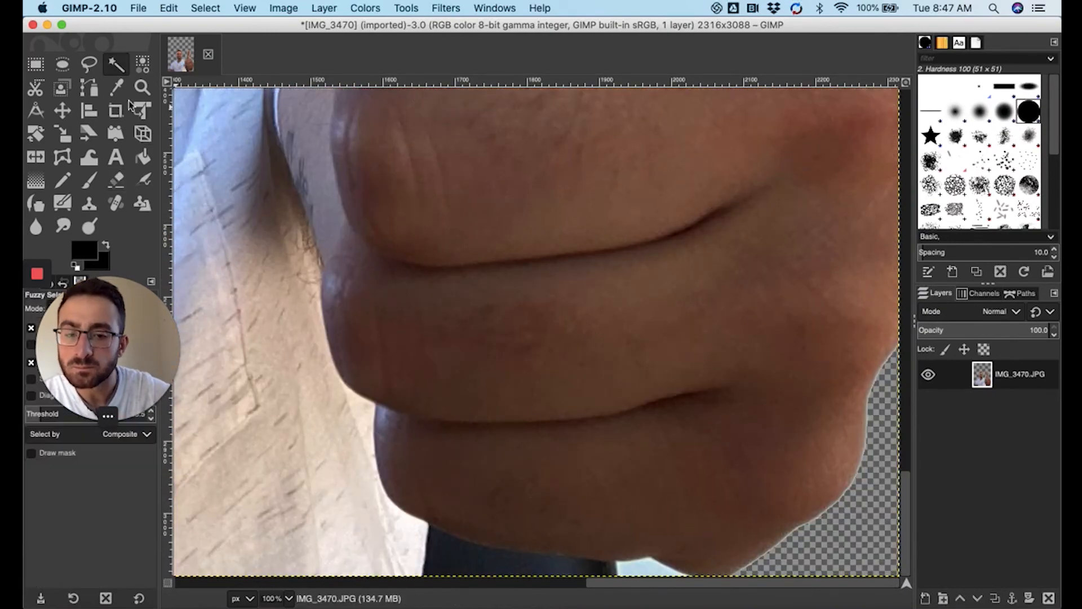
{"action": "left_click", "coordinate": [460, 549]}
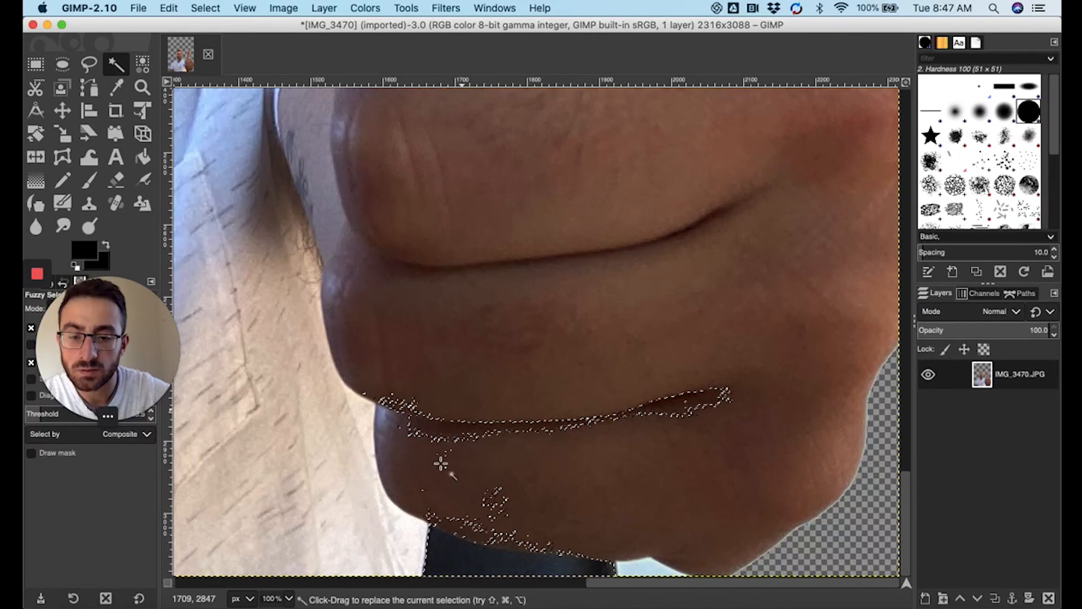
{"action": "left_click", "coordinate": [89, 64]}
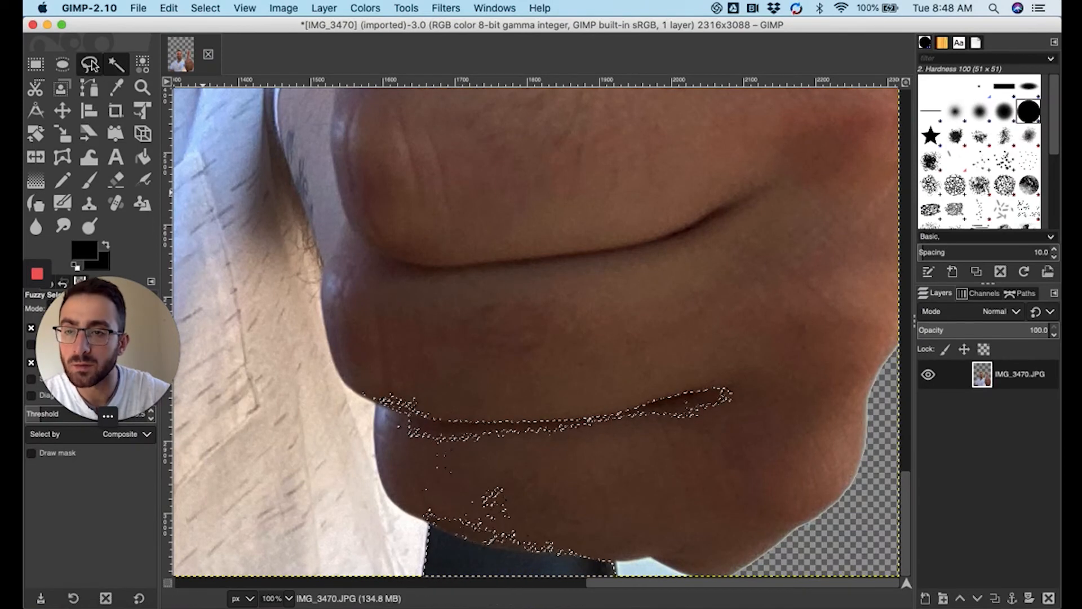
{"action": "left_click", "coordinate": [422, 572]}
{"action": "left_click", "coordinate": [428, 523]}
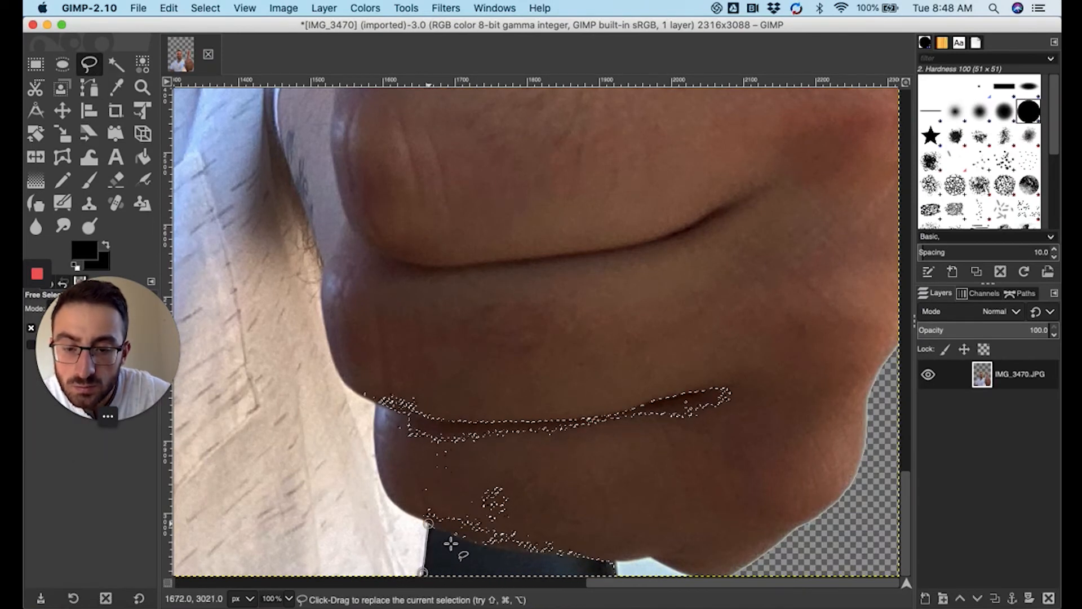
{"action": "left_click", "coordinate": [501, 547]}
{"action": "left_click", "coordinate": [550, 553]}
{"action": "left_click", "coordinate": [597, 557]}
{"action": "double_click", "coordinate": [618, 562]}
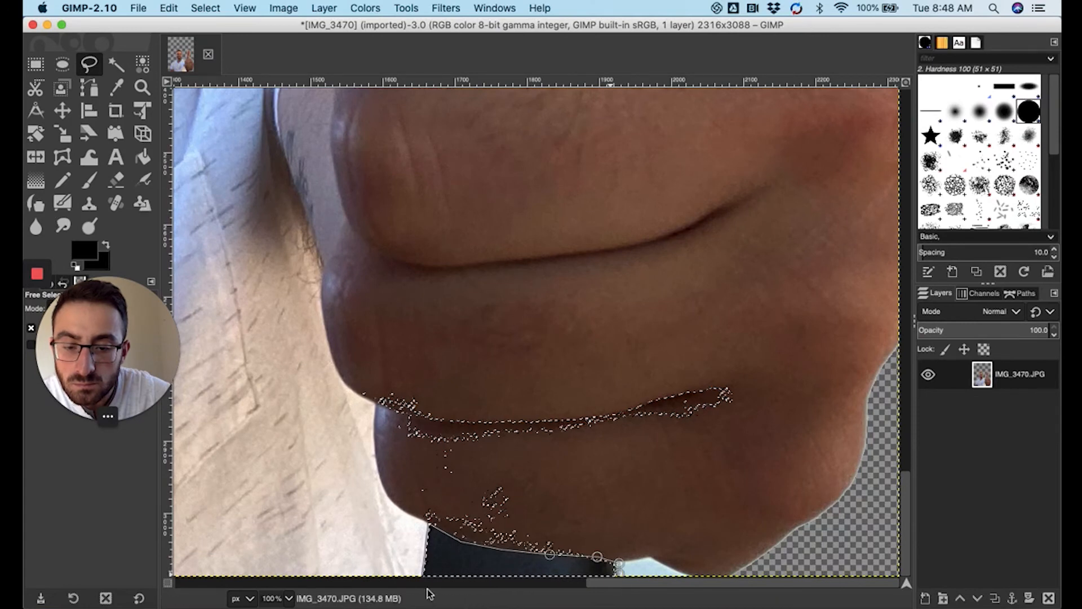
{"action": "key", "text": "Return"}
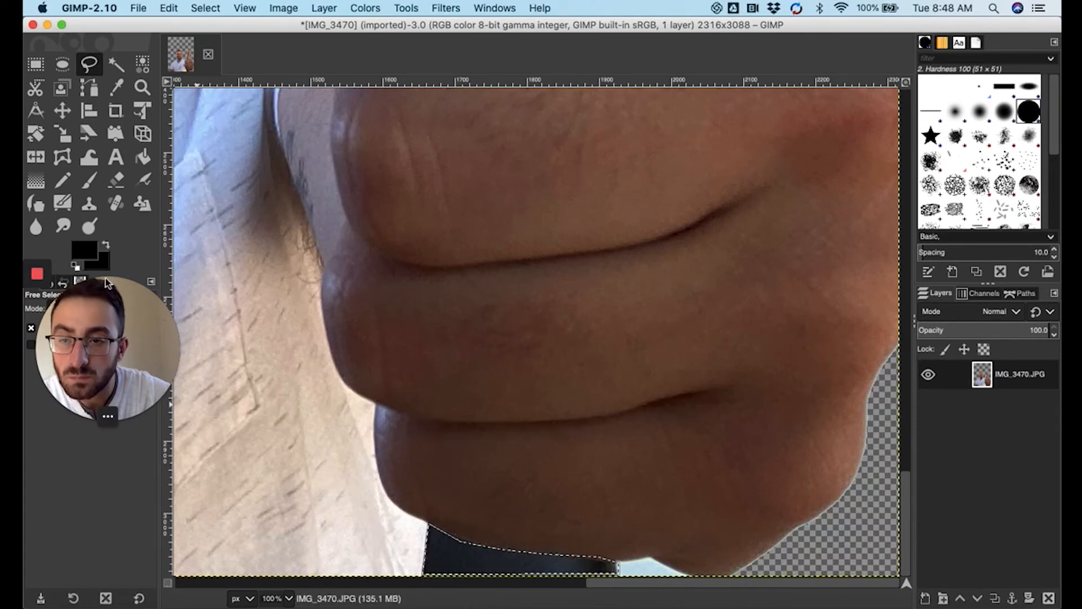
{"action": "left_click", "coordinate": [116, 180]}
{"action": "left_click_drag", "start_coordinate": [496, 545], "coordinate": [518, 555]}
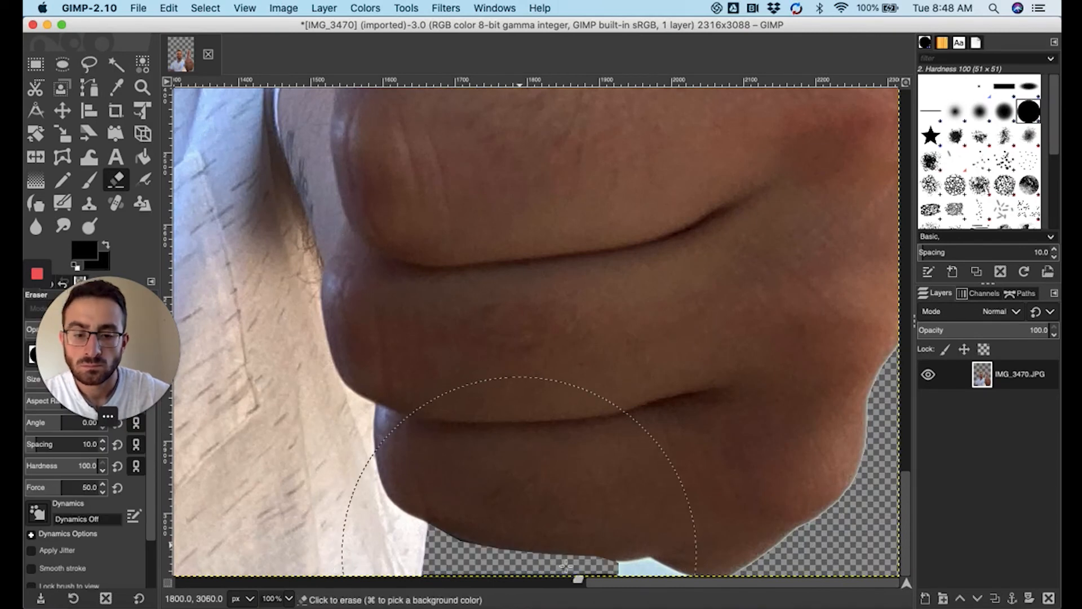
Select the small light-blue patch beneath the fist with Fuzzy Select and erase it.
{"action": "left_click", "coordinate": [116, 64]}
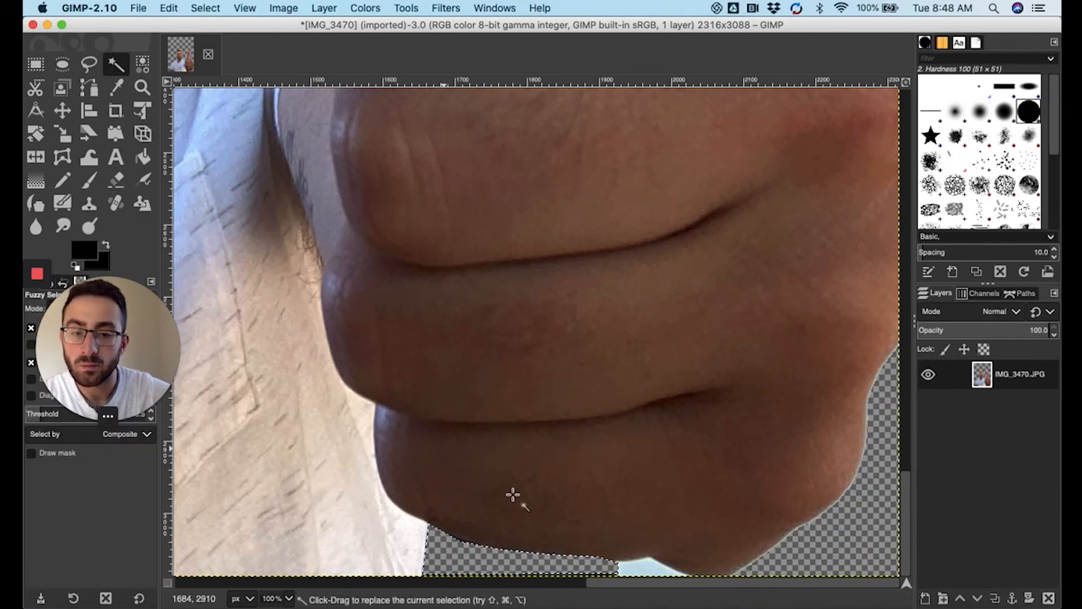
{"action": "left_click", "coordinate": [642, 566]}
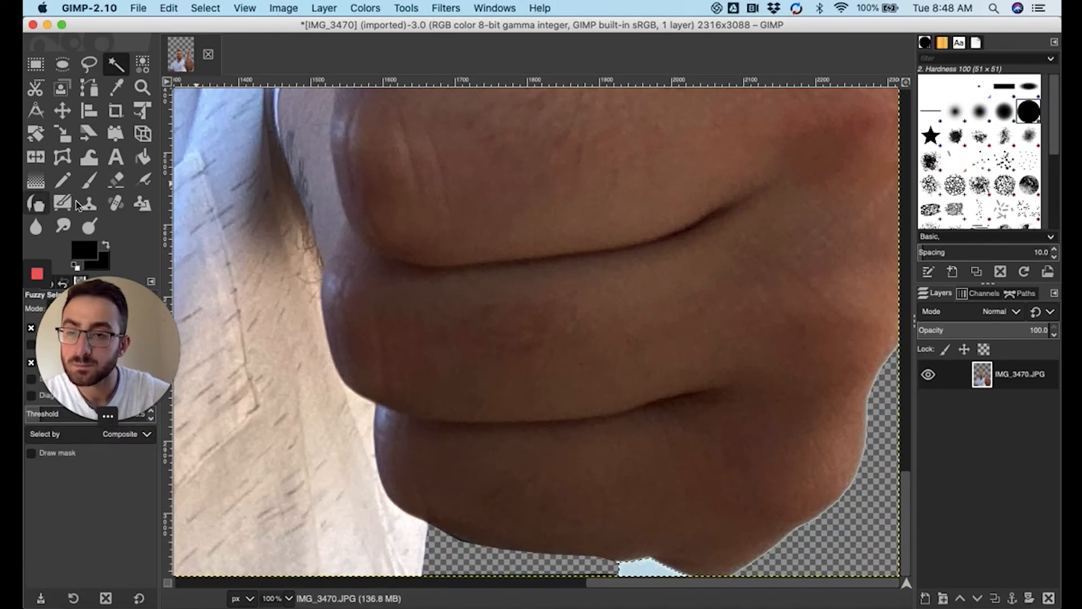
{"action": "left_click", "coordinate": [116, 180]}
{"action": "left_click", "coordinate": [615, 524]}
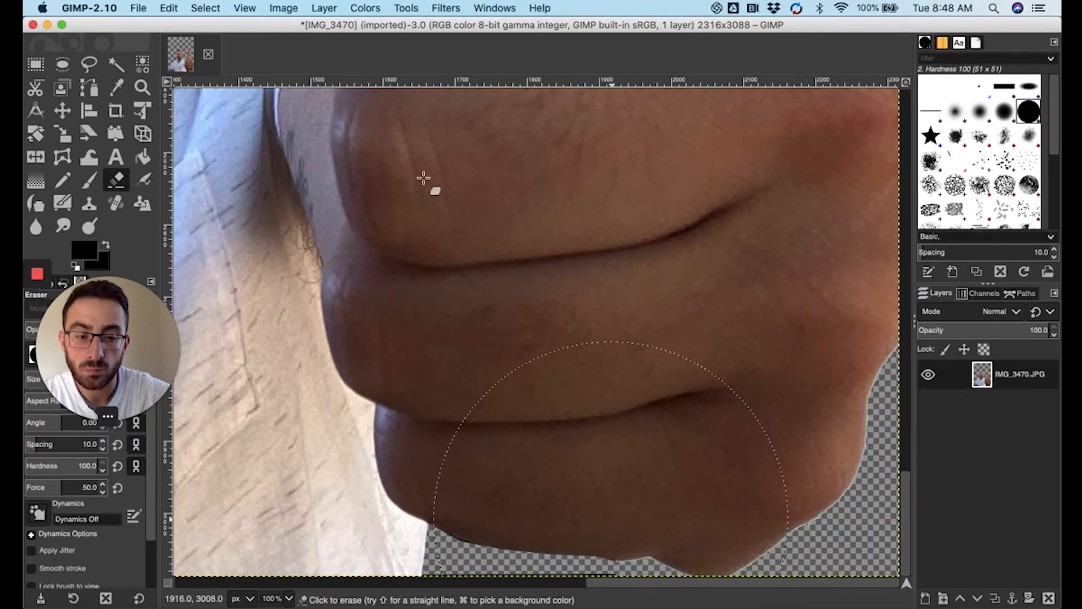
Free-select the dark spot on the photo's side border beside the thumb and switch to the Eraser to remove it.
{"action": "left_click", "coordinate": [245, 8]}
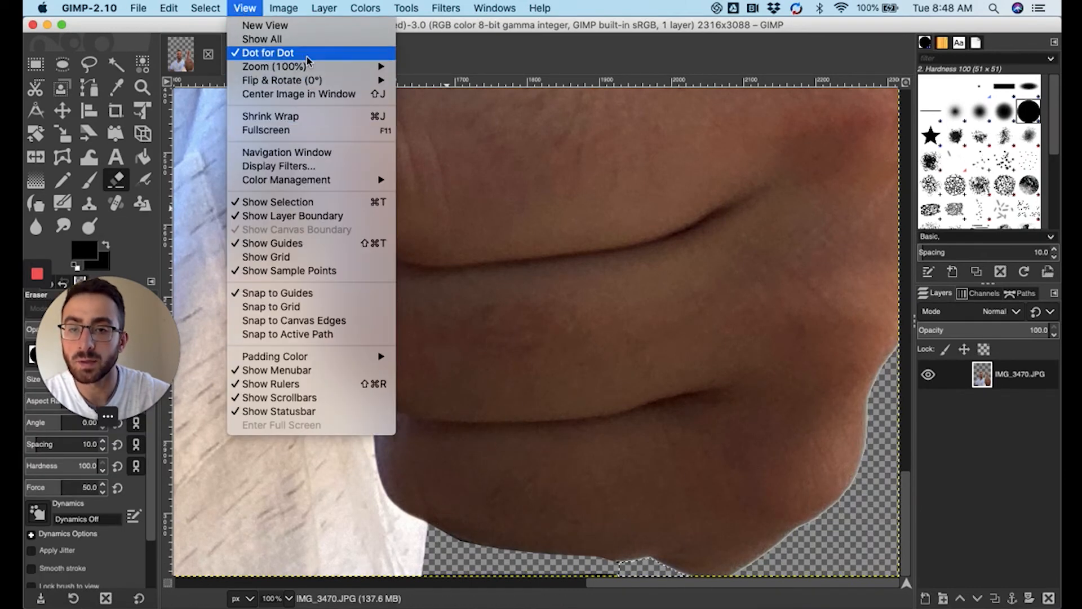
{"action": "mouse_move", "coordinate": [307, 66]}
{"action": "left_click", "coordinate": [421, 261]}
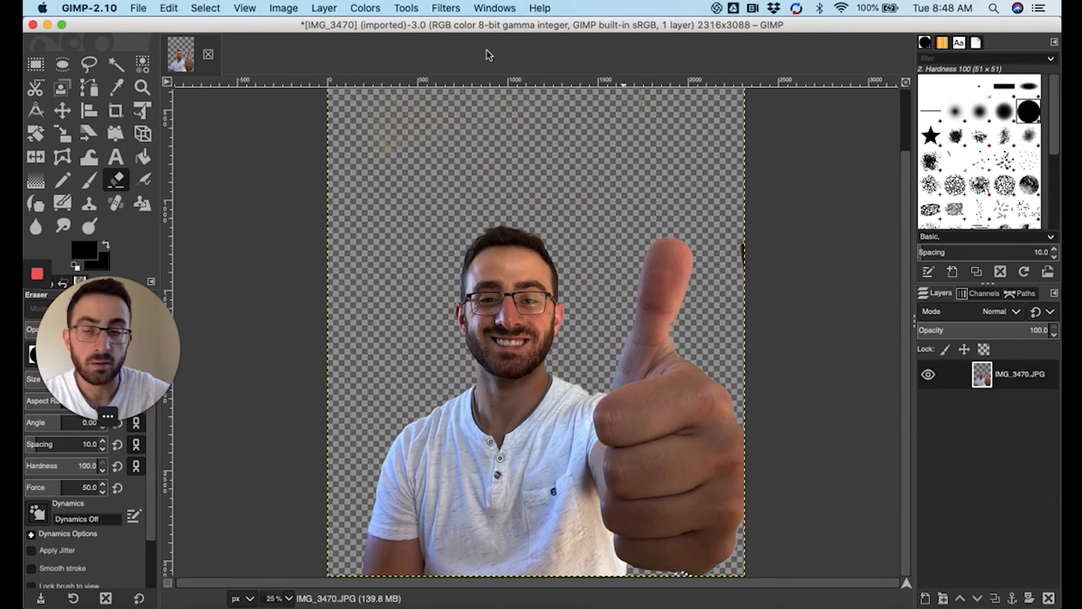
{"action": "left_click", "coordinate": [89, 64]}
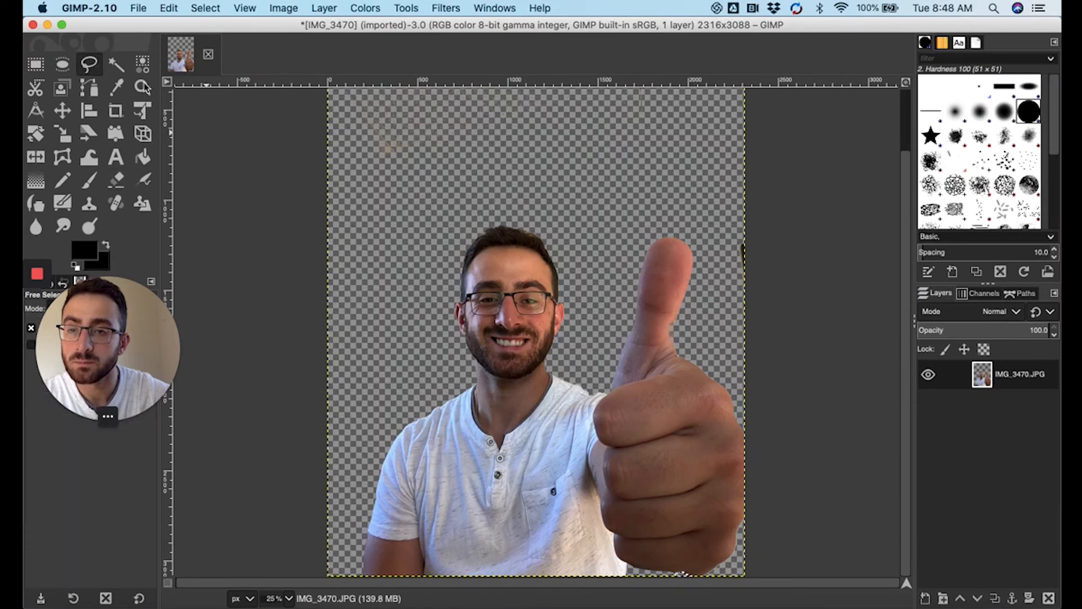
{"action": "left_click", "coordinate": [741, 216]}
{"action": "left_click", "coordinate": [721, 290]}
{"action": "left_click", "coordinate": [742, 217]}
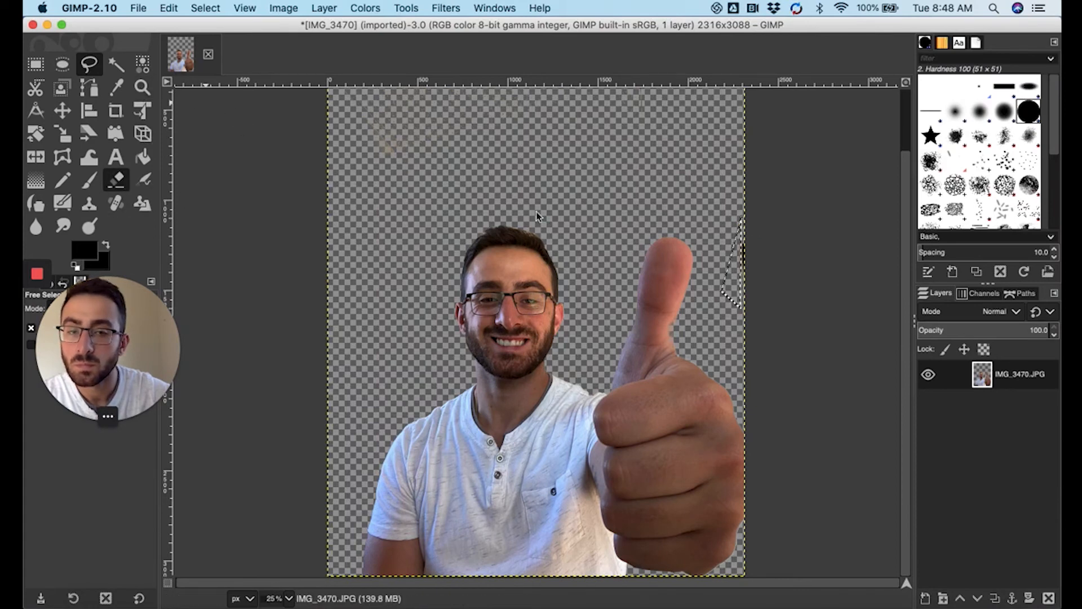
{"action": "left_click", "coordinate": [116, 179]}
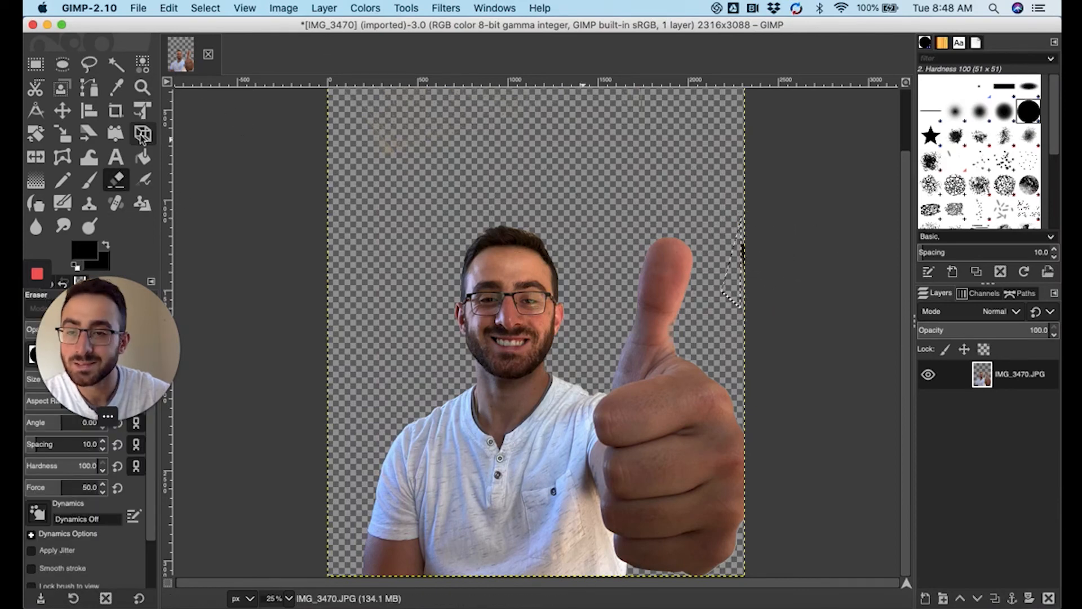
Free-select a taller strip along the photo's side border beside the thumb and erase the rest of the dark spot.
{"action": "left_click", "coordinate": [743, 198]}
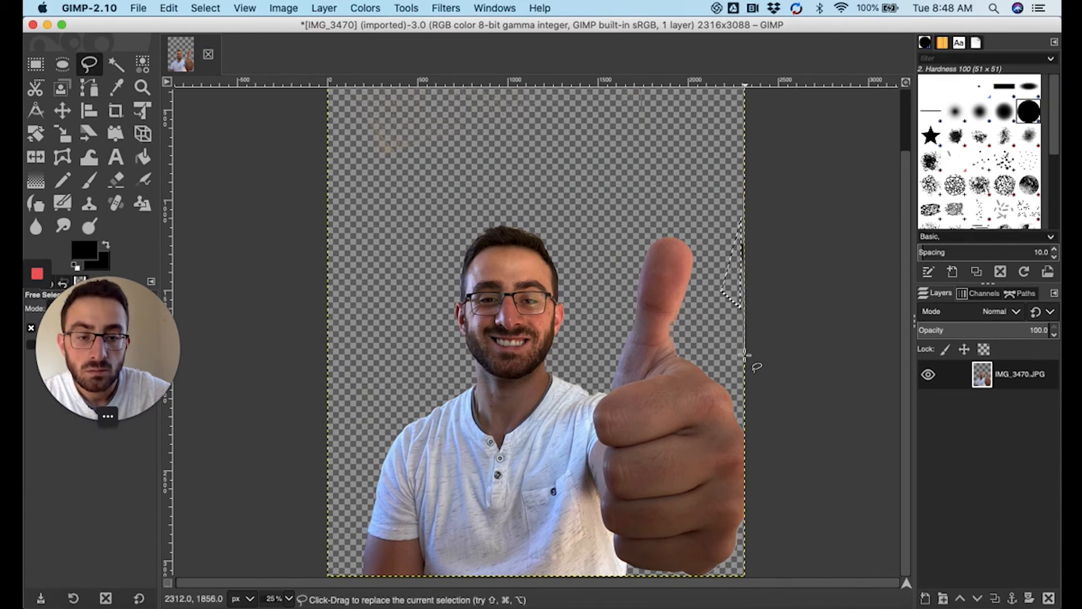
{"action": "left_click", "coordinate": [720, 324]}
{"action": "left_click", "coordinate": [726, 168]}
{"action": "left_click", "coordinate": [743, 194]}
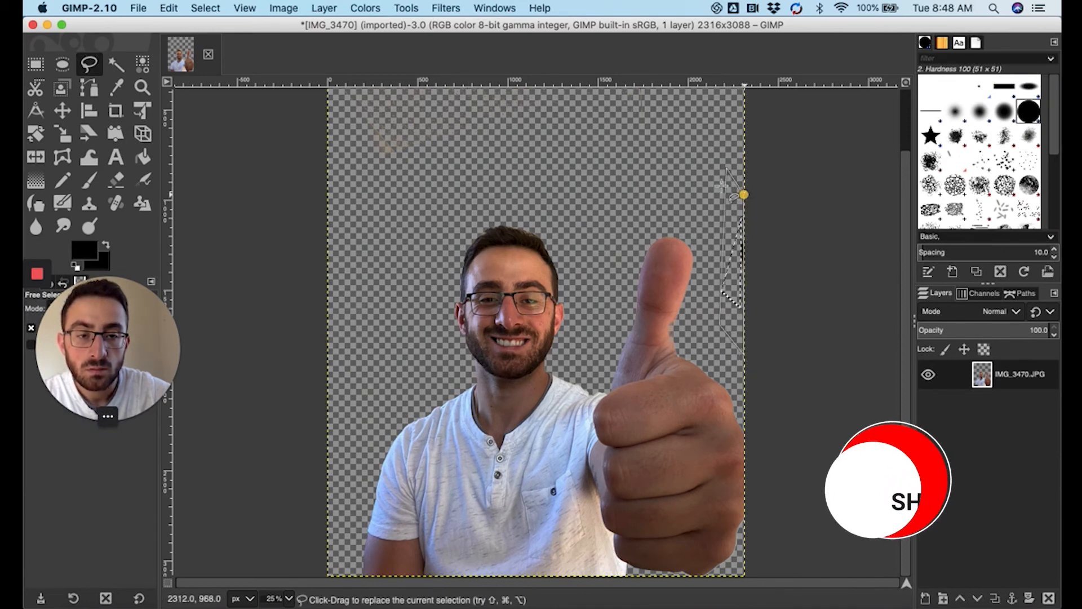
{"action": "left_click", "coordinate": [116, 180]}
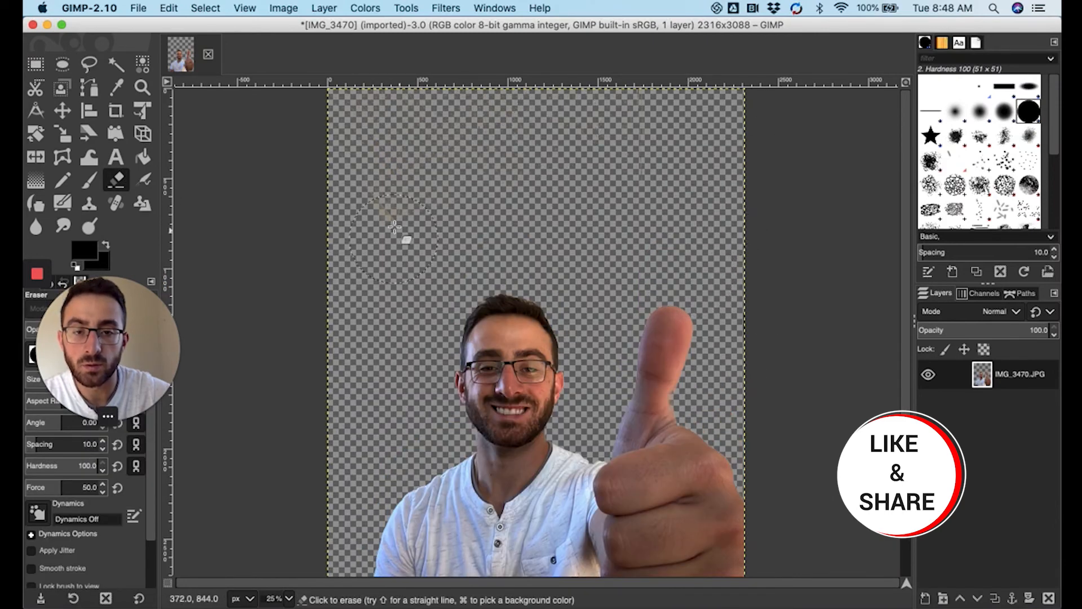
Free-select the whole empty area above the head and thumb, up to the photo's corners, and erase its faint leftover traces.
{"action": "left_click", "coordinate": [88, 64]}
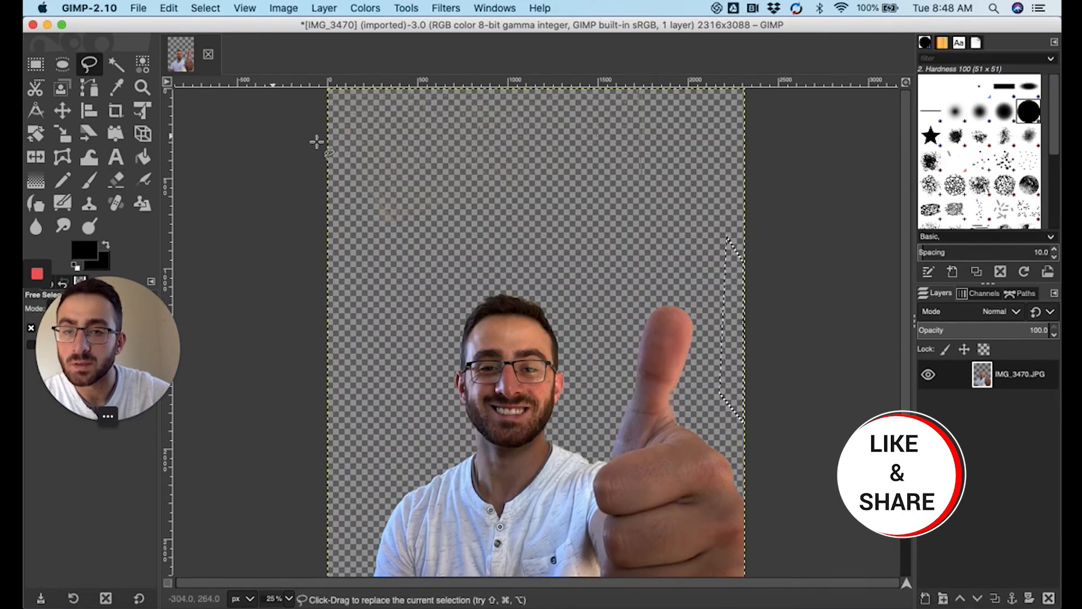
{"action": "left_click", "coordinate": [331, 88]}
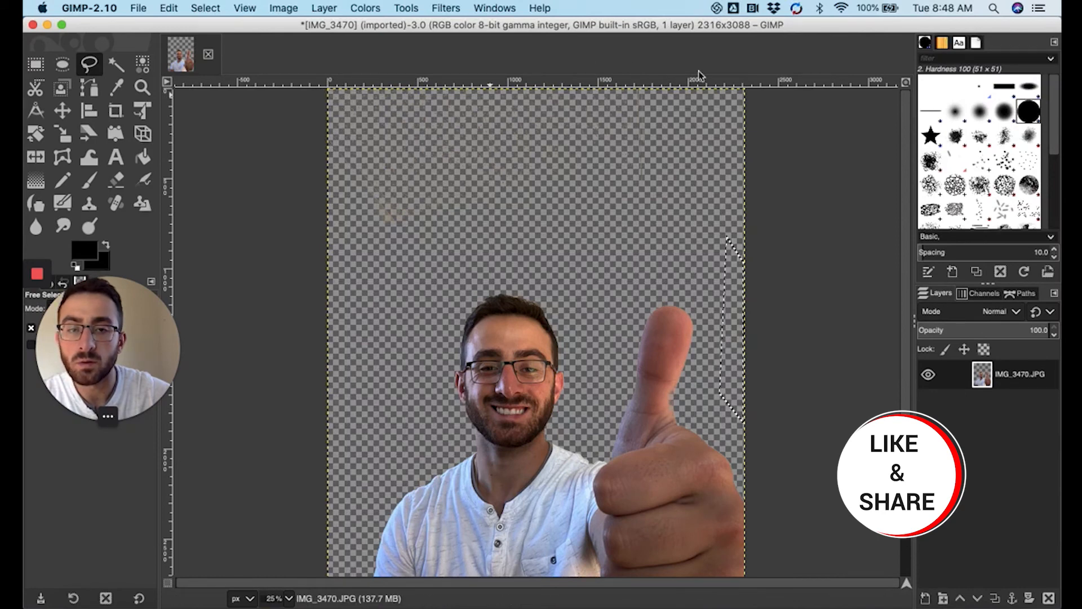
{"action": "left_click", "coordinate": [744, 89]}
{"action": "left_click", "coordinate": [743, 321]}
{"action": "left_click", "coordinate": [670, 297]}
{"action": "left_click", "coordinate": [500, 290]}
{"action": "left_click", "coordinate": [329, 333]}
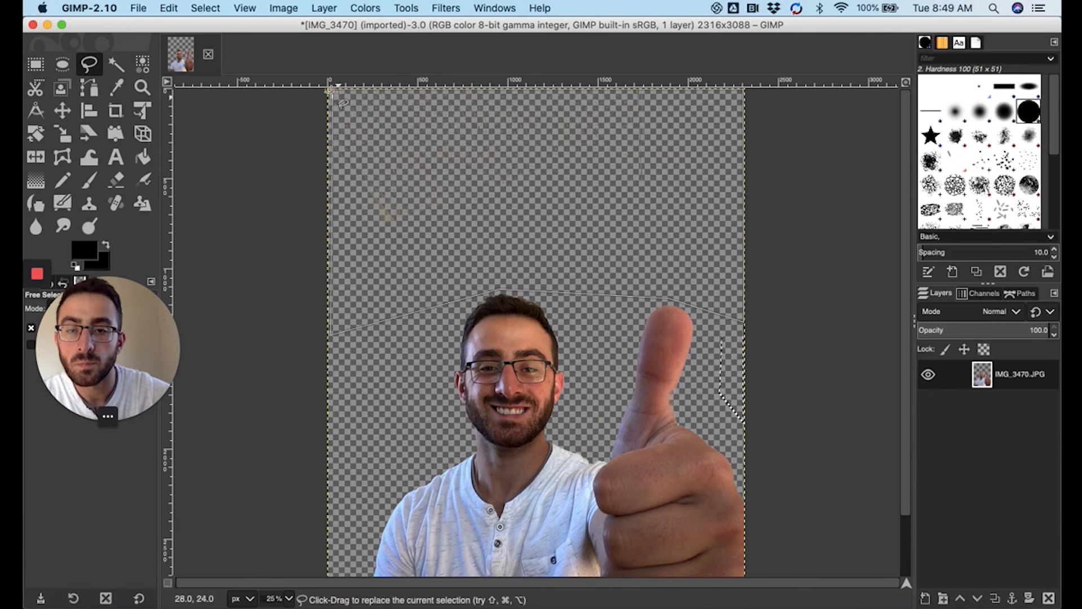
{"action": "left_click", "coordinate": [332, 88]}
{"action": "key", "text": "Return"}
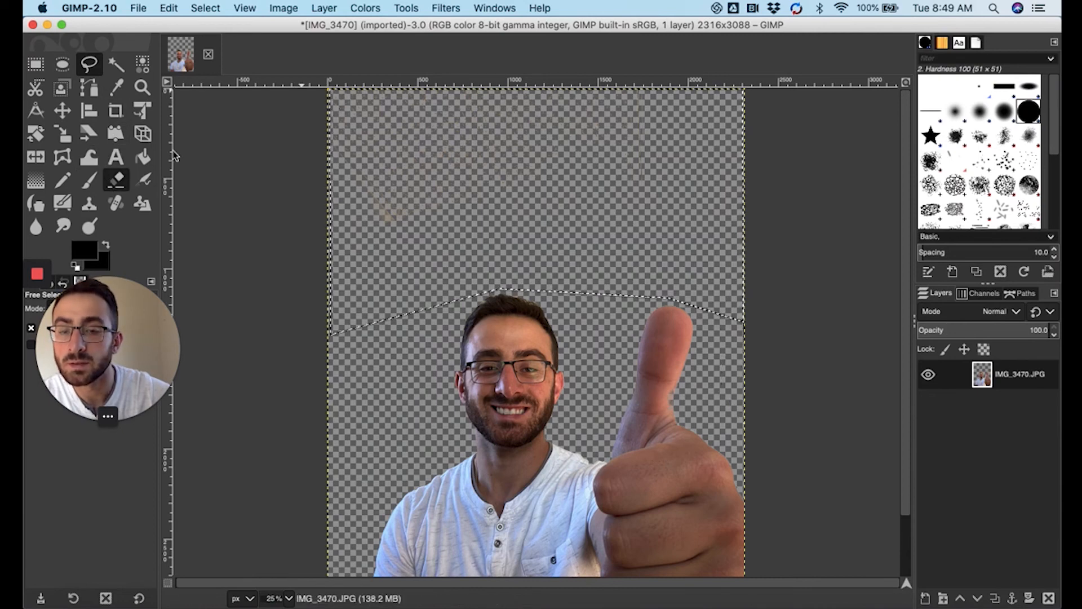
{"action": "left_click", "coordinate": [115, 180]}
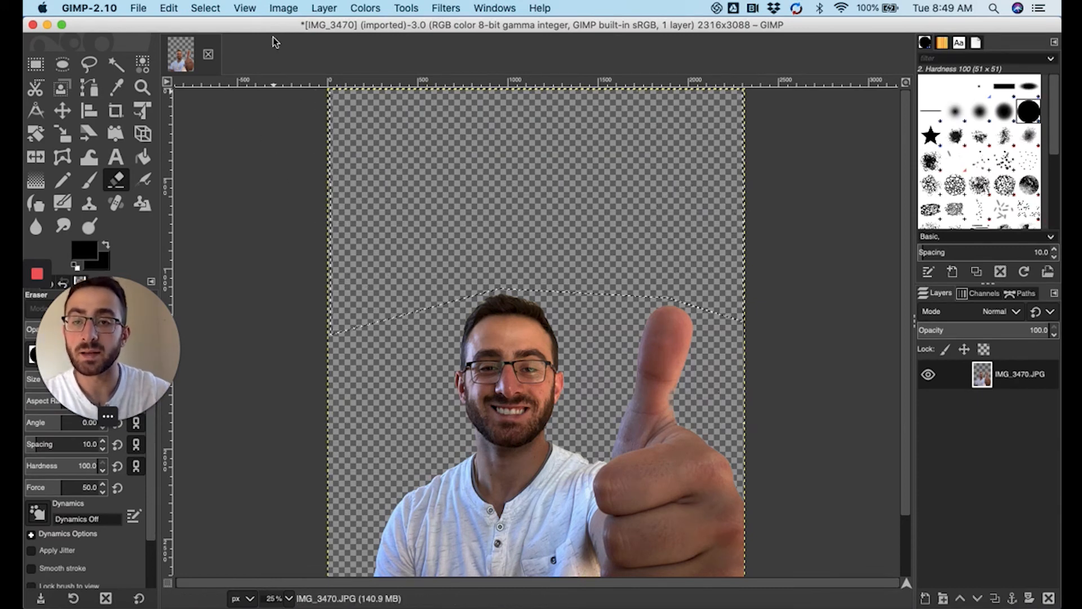
Export the cut-out as a PNG image named IMG_3470.png in the Downloads folder, keeping the offered PNG options.
{"action": "left_click", "coordinate": [245, 8]}
{"action": "mouse_move", "coordinate": [325, 65]}
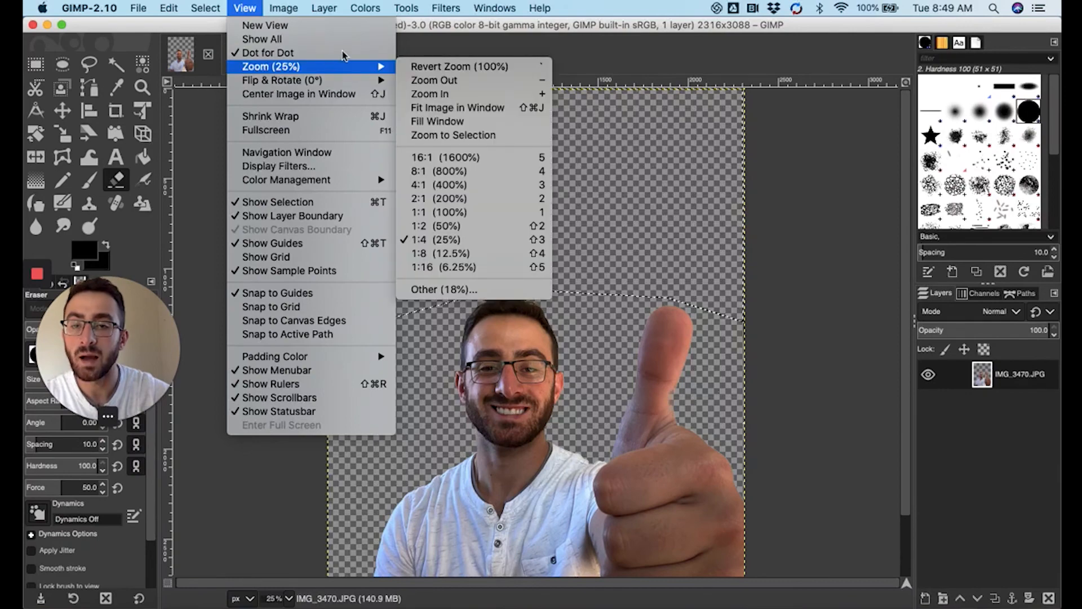
{"action": "left_click", "coordinate": [459, 254]}
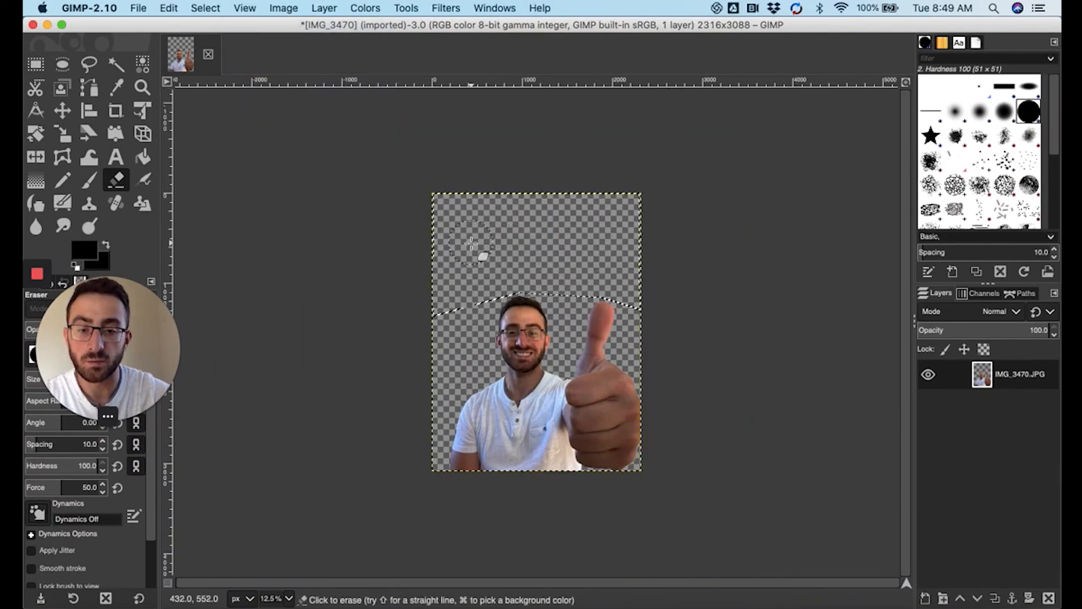
{"action": "left_click", "coordinate": [136, 9]}
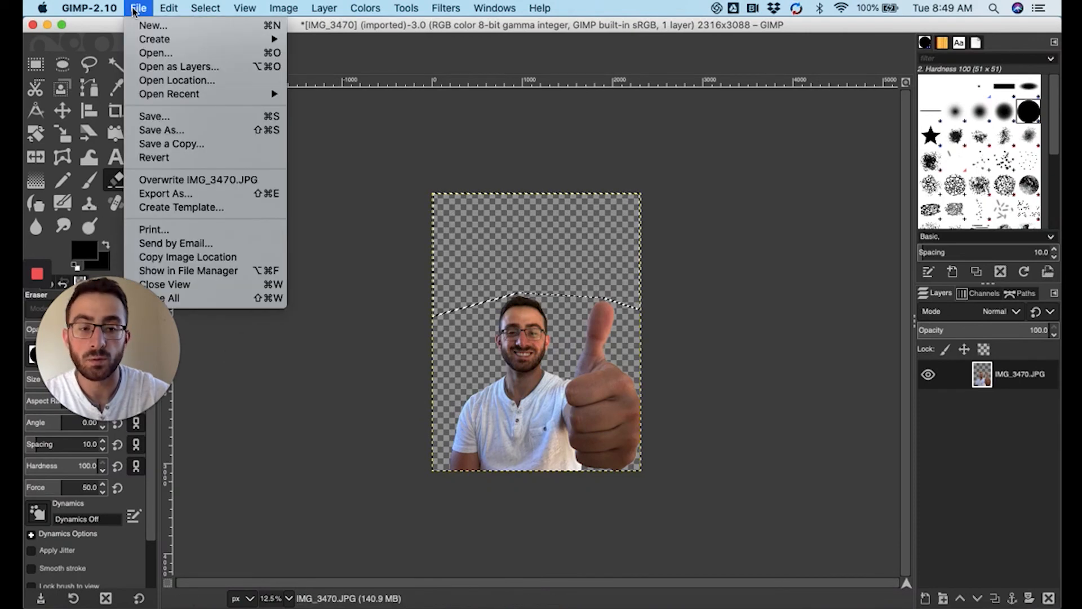
{"action": "left_click", "coordinate": [188, 193]}
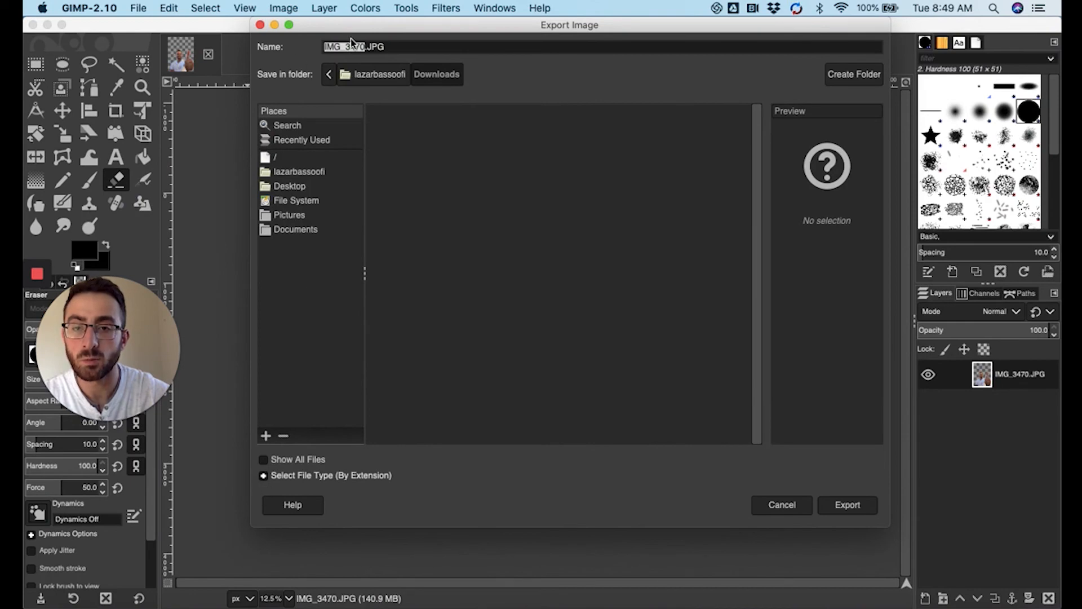
{"action": "left_click", "coordinate": [265, 476]}
{"action": "scroll", "coordinate": [322, 414], "scroll_direction": "down", "scroll_amount": 10}
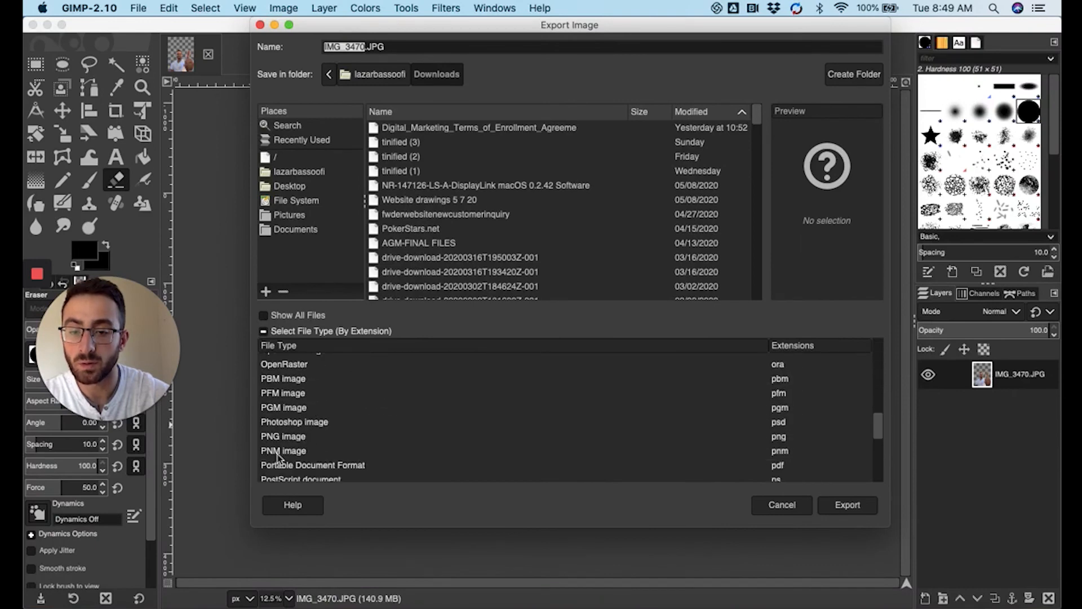
{"action": "left_click", "coordinate": [279, 436]}
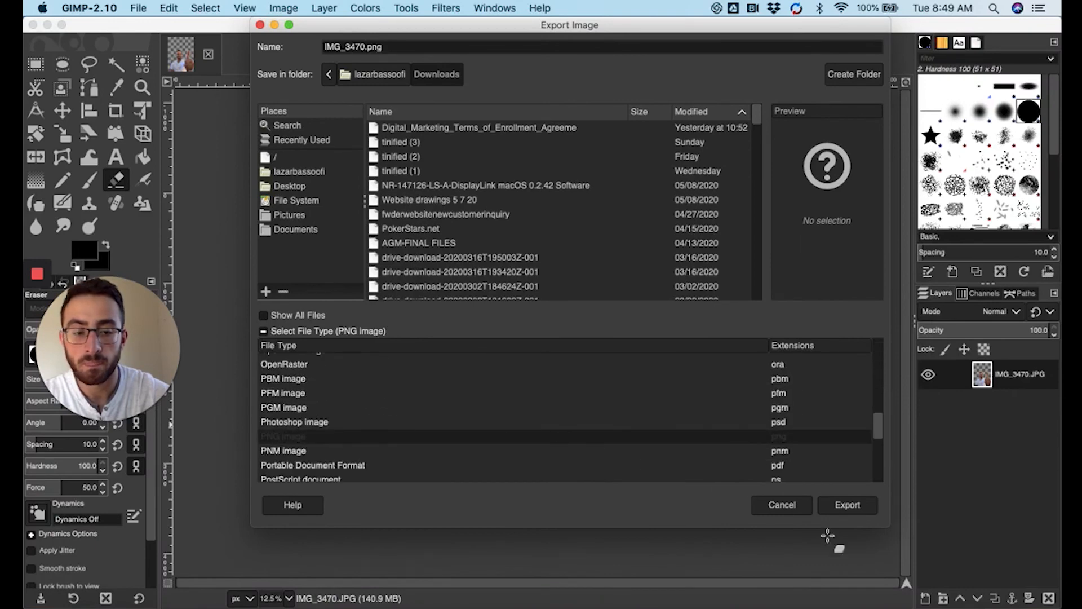
{"action": "left_click", "coordinate": [862, 507]}
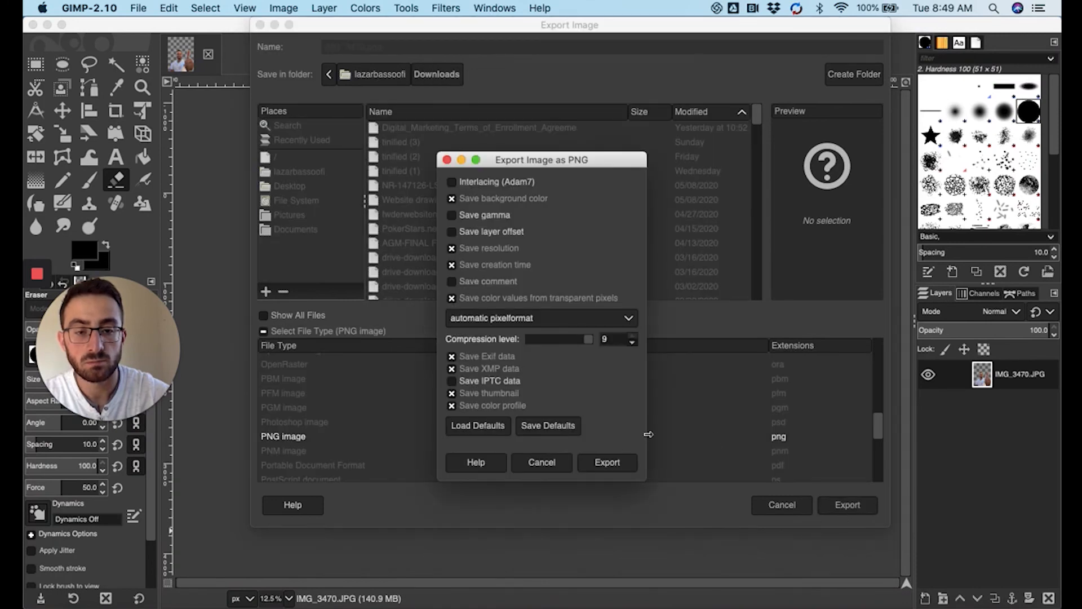
{"action": "left_click", "coordinate": [613, 468]}
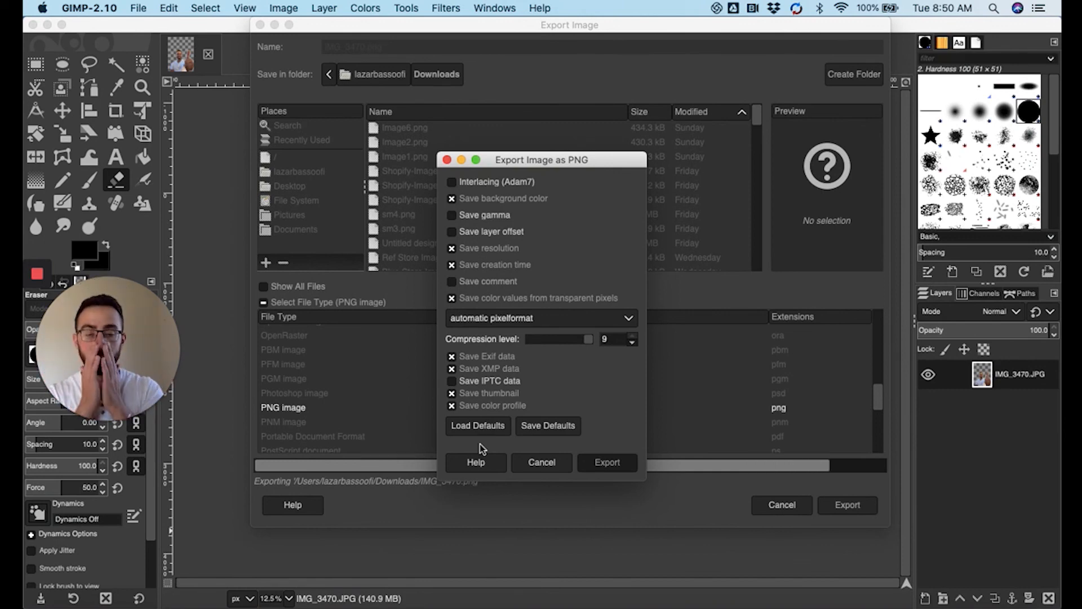
{"action": "key", "text": "Return"}
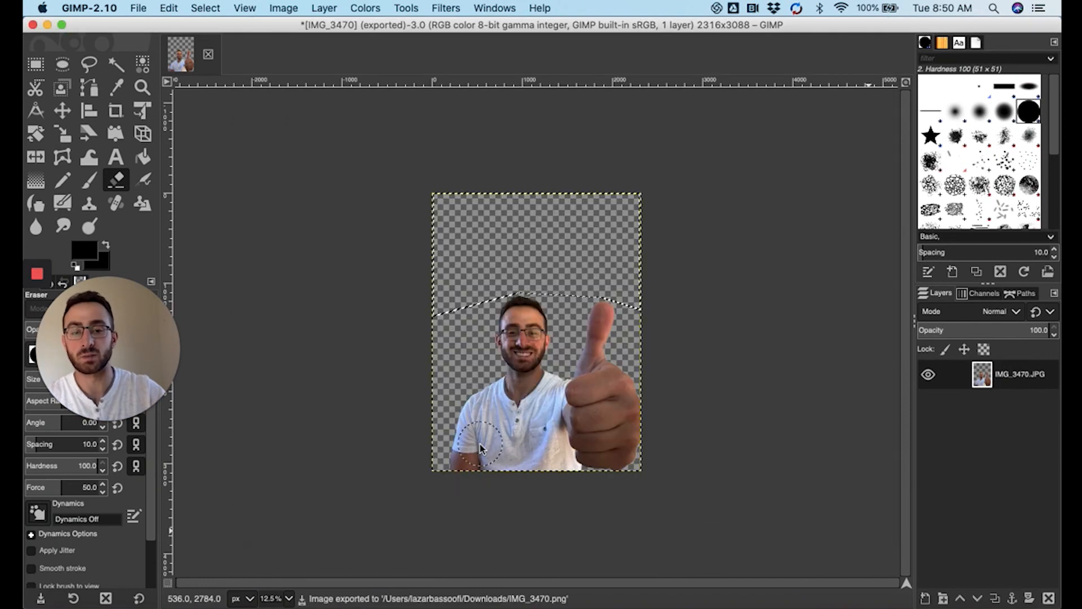